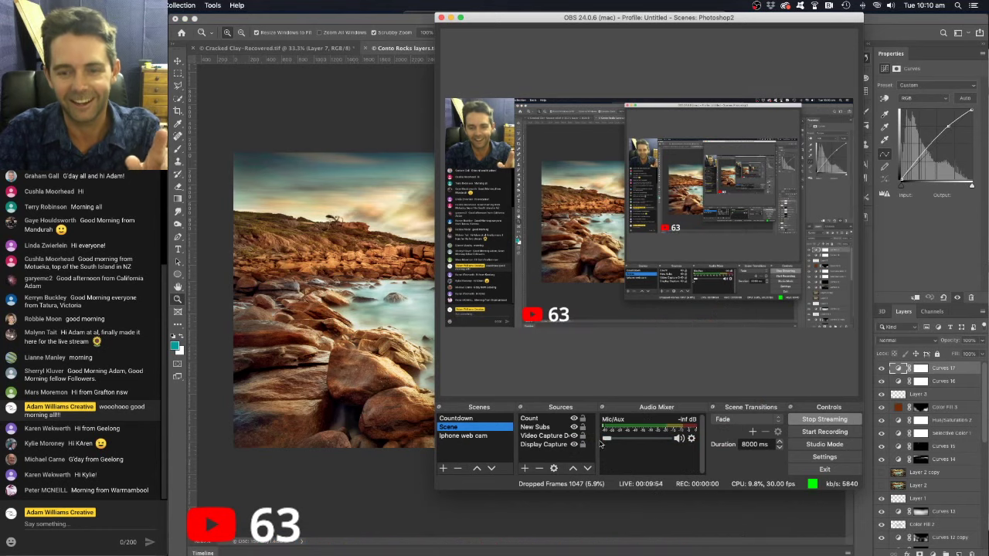
Raise the Mic/Aux audio level to 0.0 dB in OBS and minimize its window.
drag(607, 438, 667, 438)
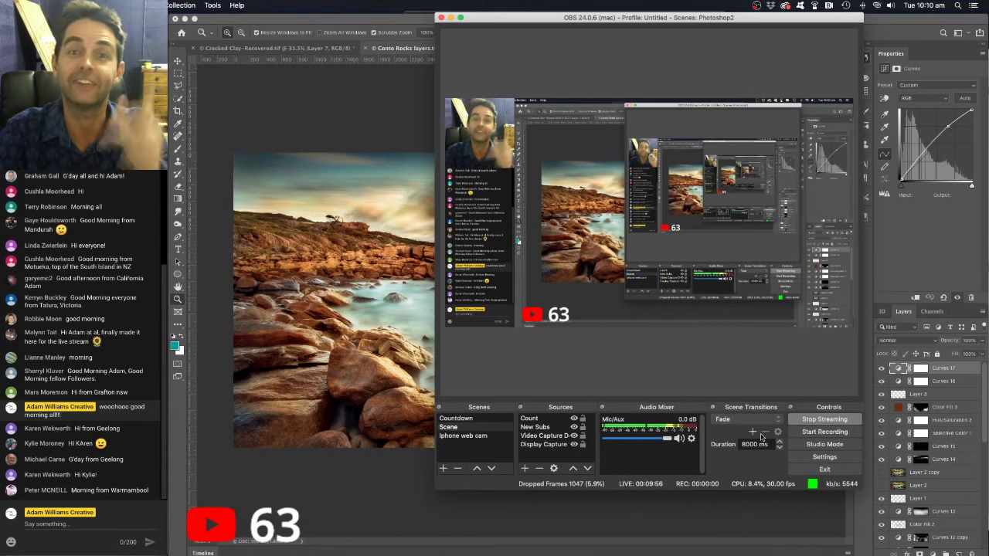
click(451, 17)
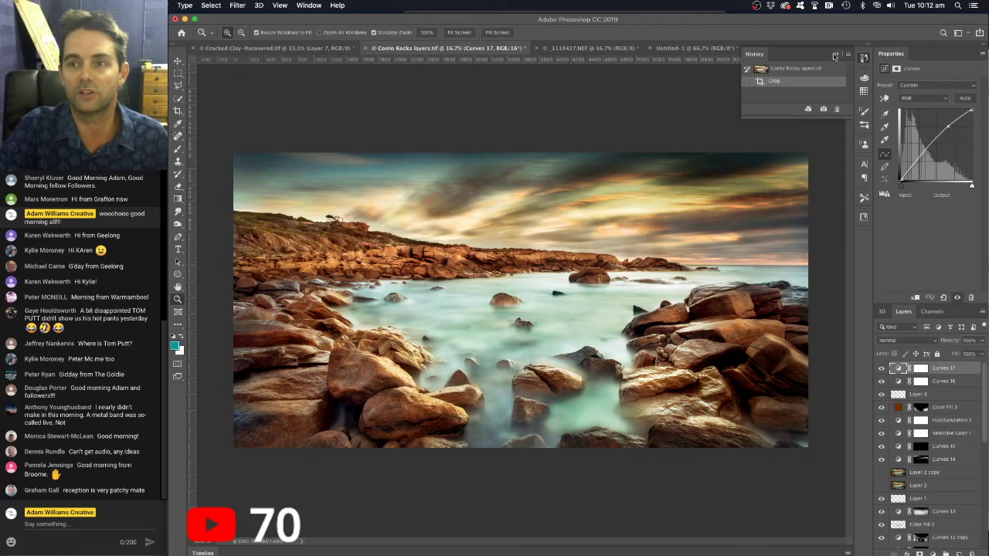
Collapse the history list and examine the treehouse composite in Untitled-1 up close at up to 200%, returning to the full view.
click(835, 54)
click(693, 48)
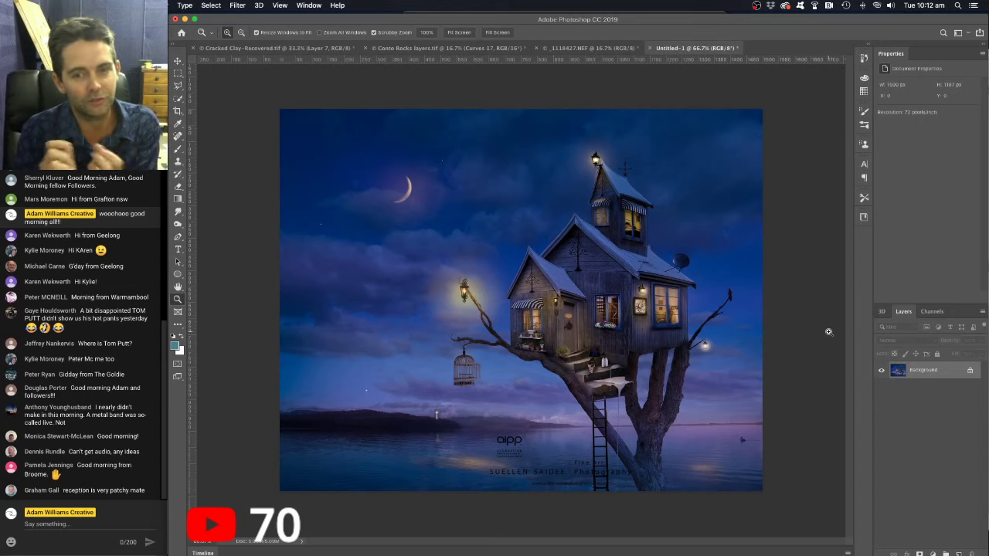
click(782, 347)
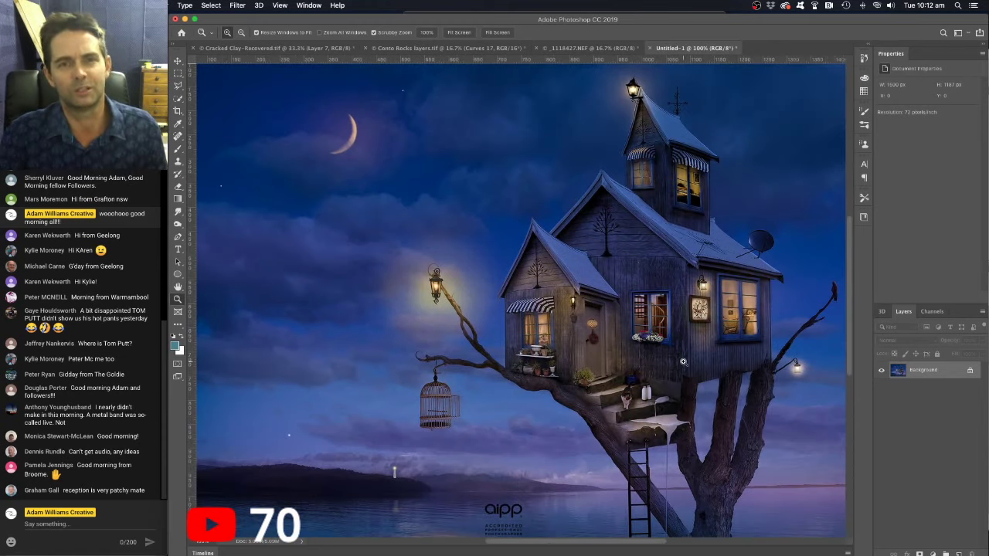
alt+click(683, 361)
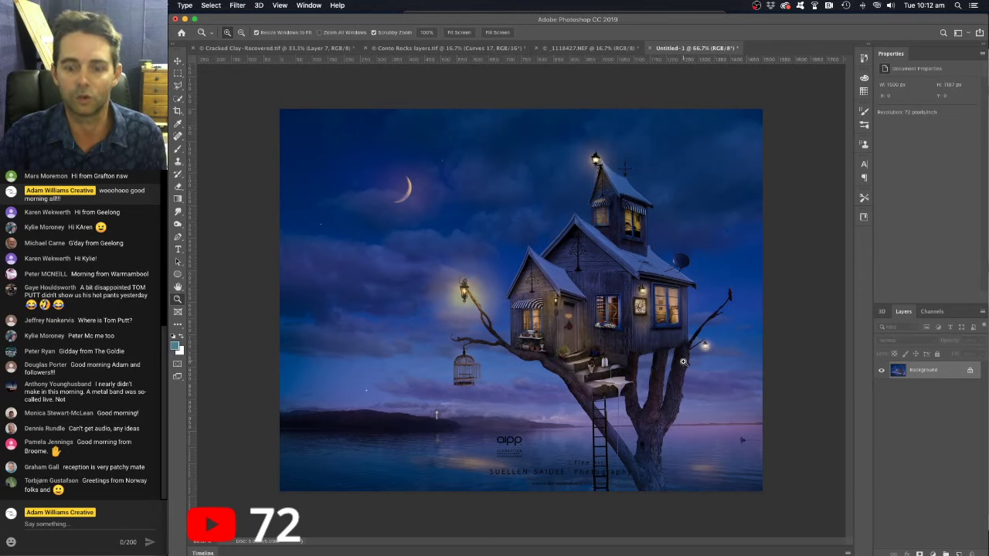
key(super+equal)
key(super+equal)
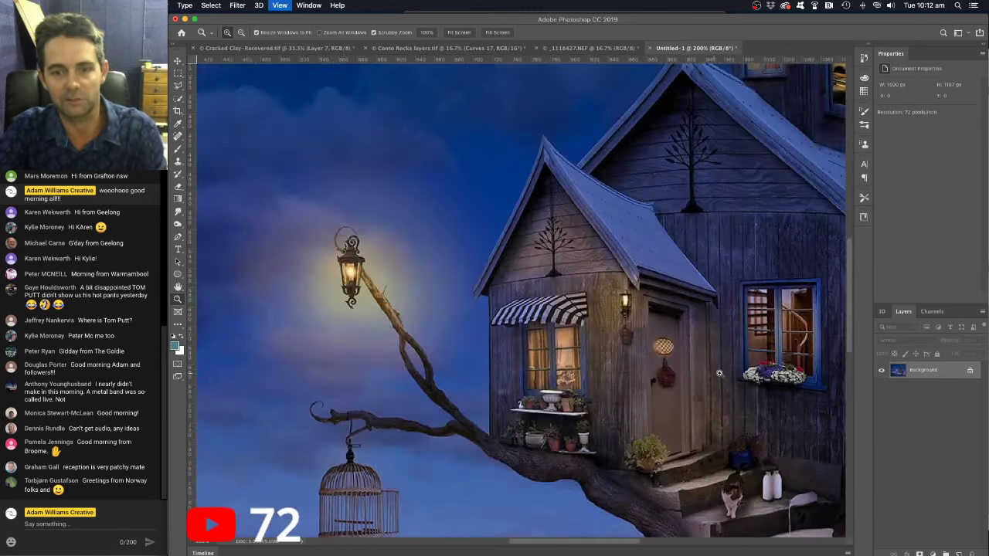
scroll(669, 341, right, 5)
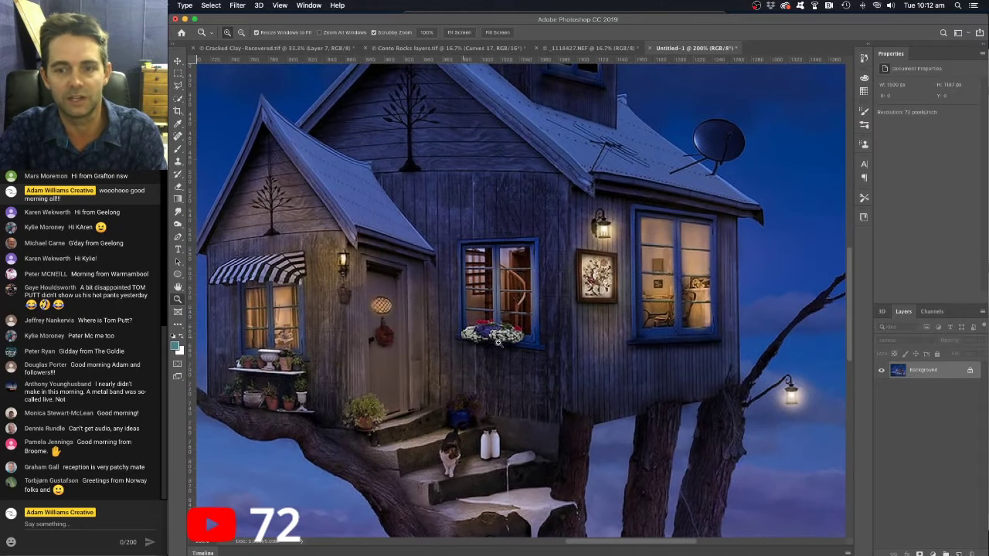
drag(583, 327, 573, 412)
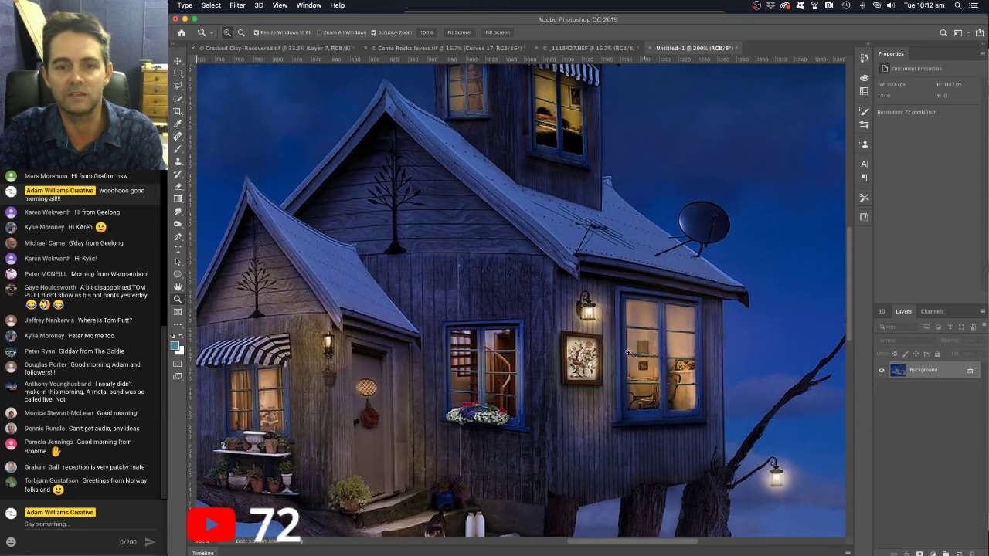
scroll(625, 363, up, 2)
drag(622, 370, 677, 435)
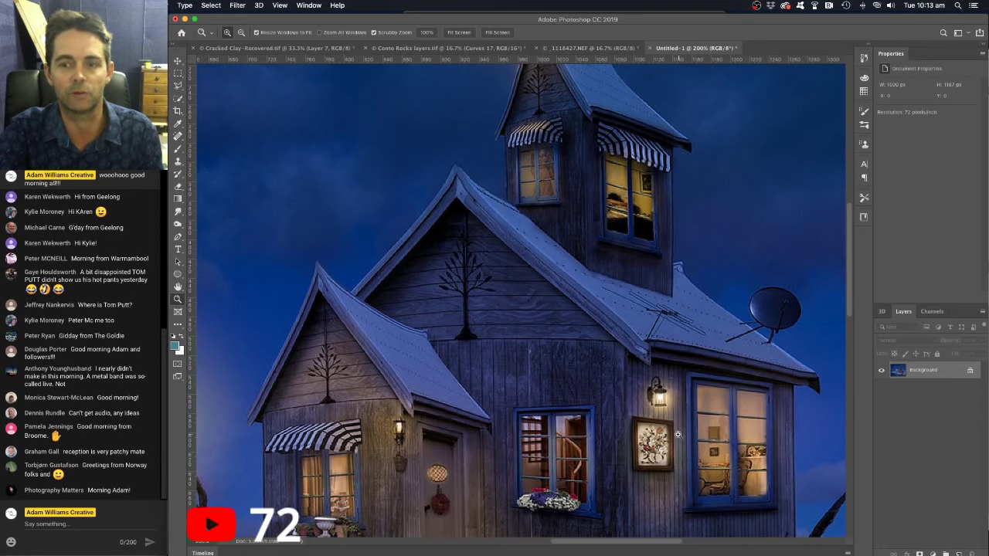
alt+click(678, 434)
alt+click(677, 435)
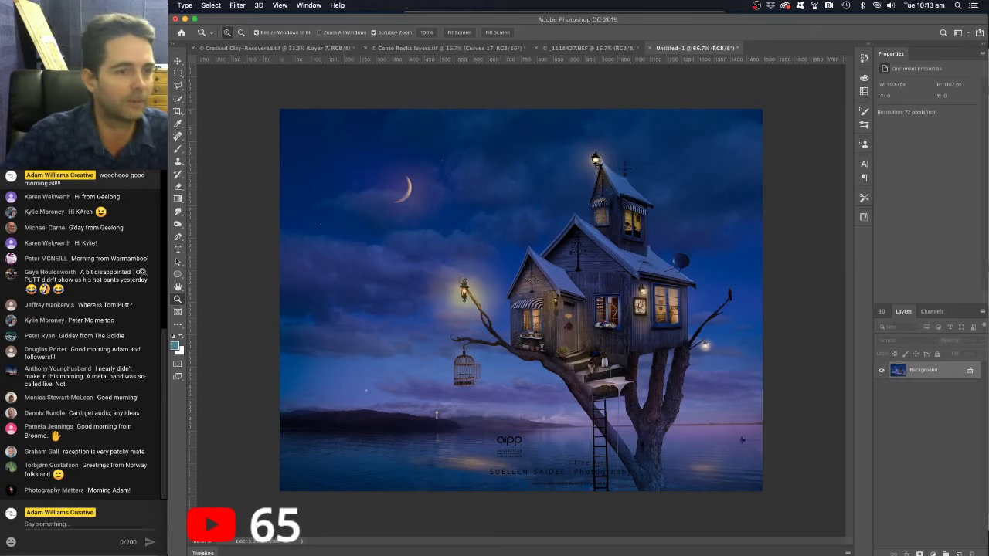
Read through the earlier live chat messages, starting from the first viewer greetings.
scroll(91, 273, up, 10)
scroll(91, 272, down, 1)
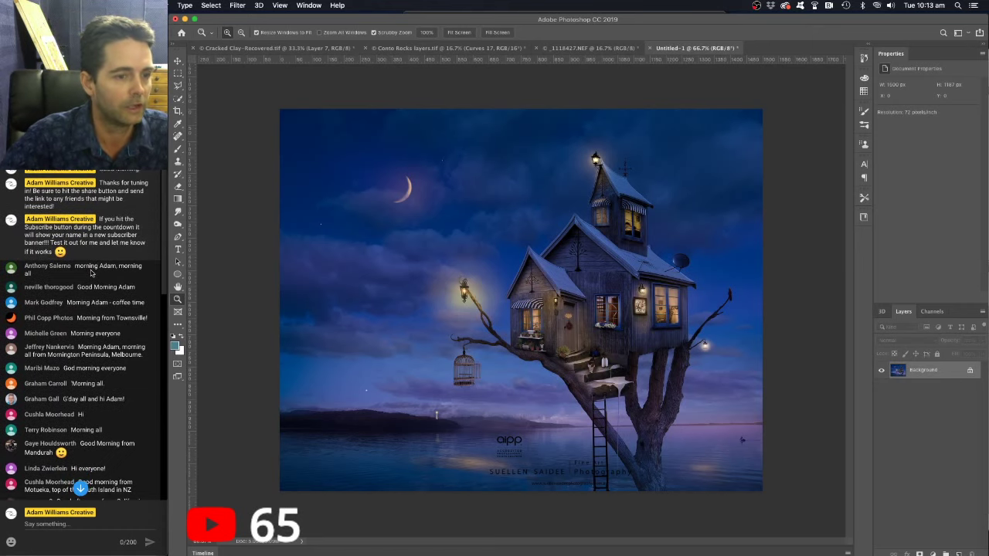
scroll(91, 273, down, 1)
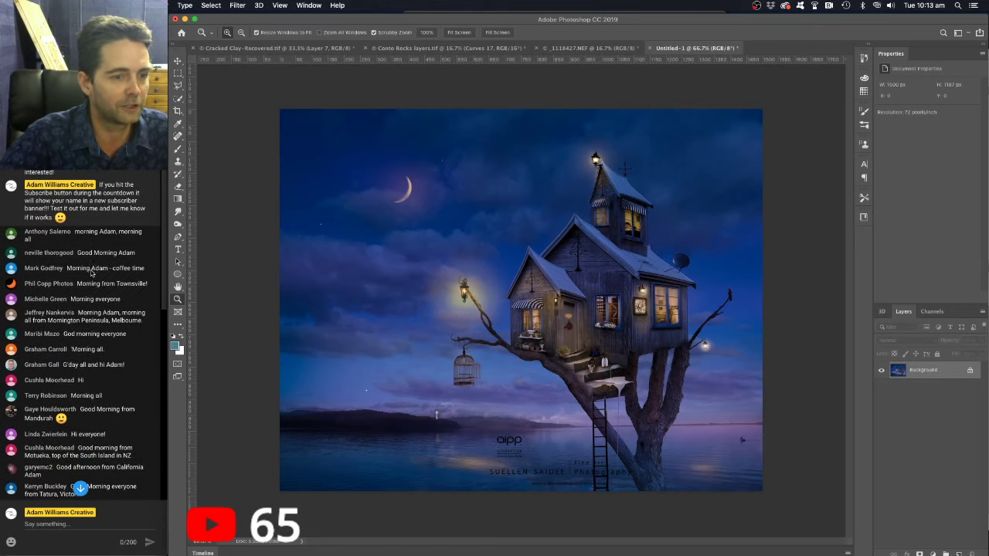
scroll(102, 297, down, 1)
scroll(103, 297, down, 1)
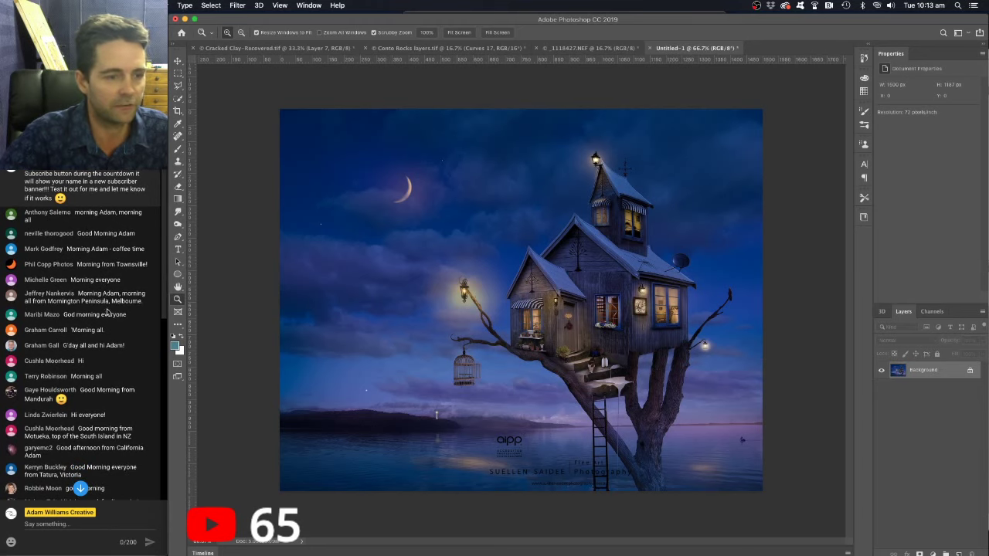
scroll(55, 340, down, 1)
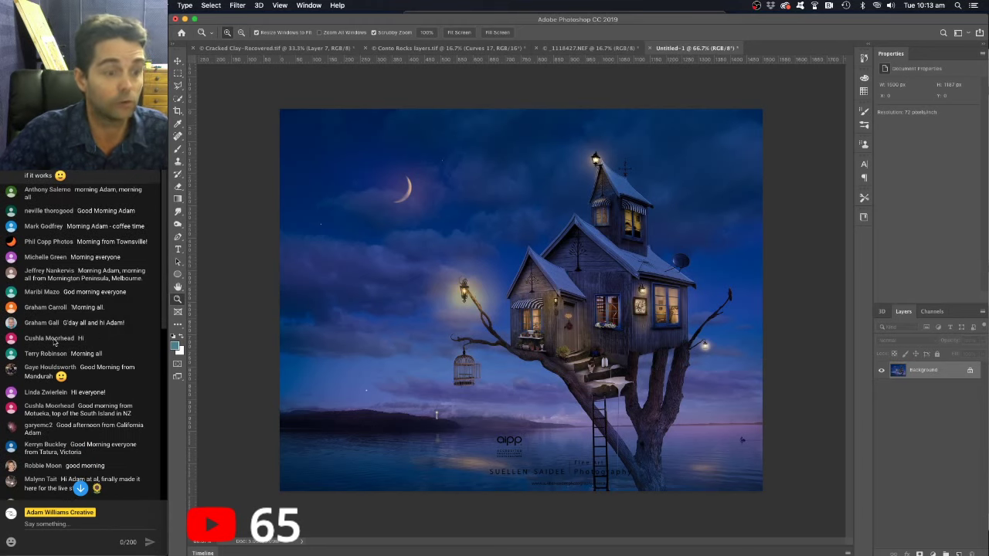
scroll(54, 340, down, 2)
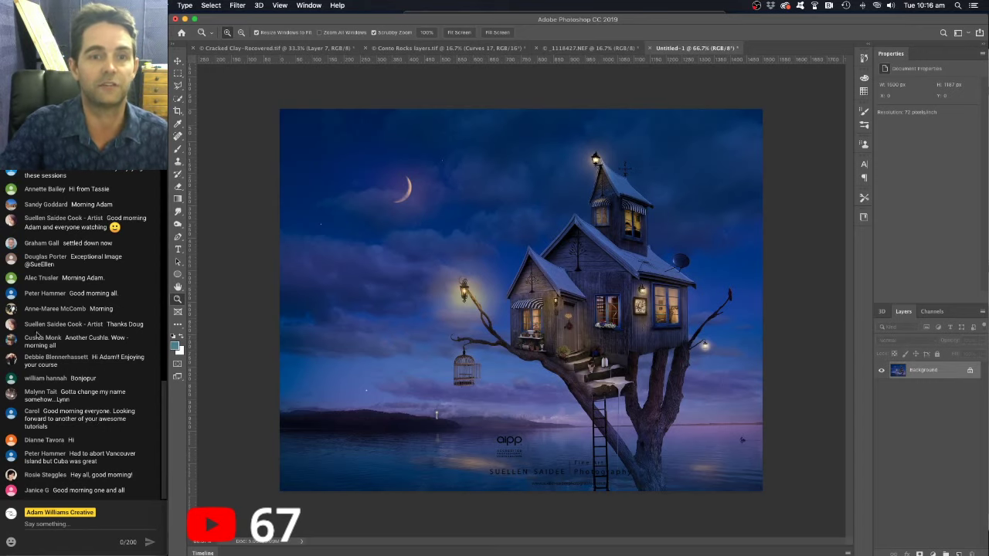
In Cracked Clay-Recovered.tif, isolate Layer 6 to view the original desert photo and restore the visibility of all layers.
click(281, 52)
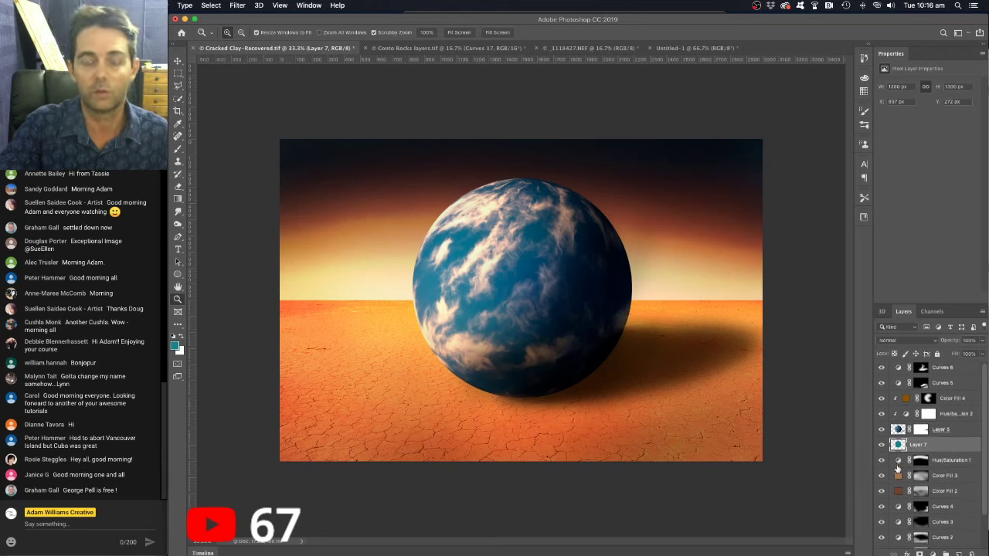
scroll(897, 464, down, 1)
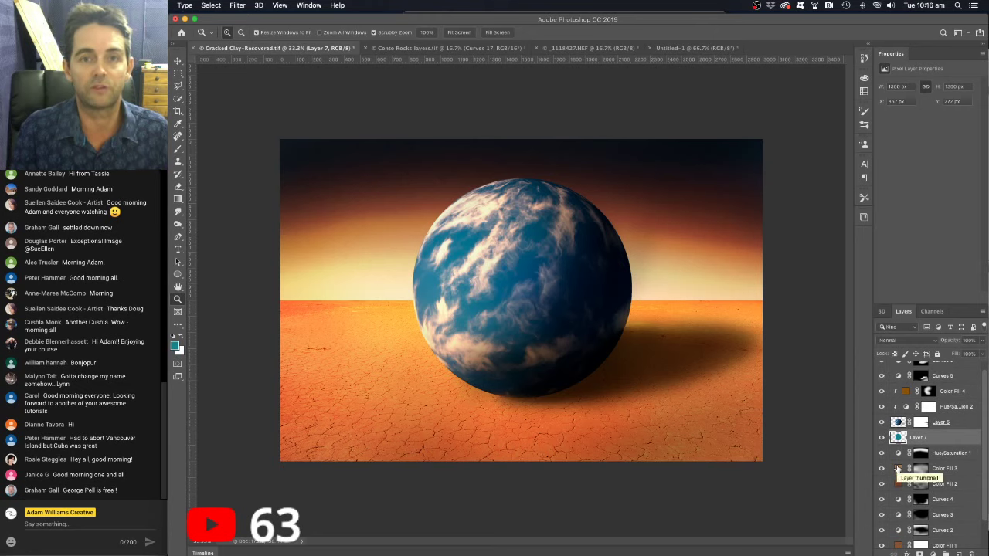
scroll(898, 470, down, 3)
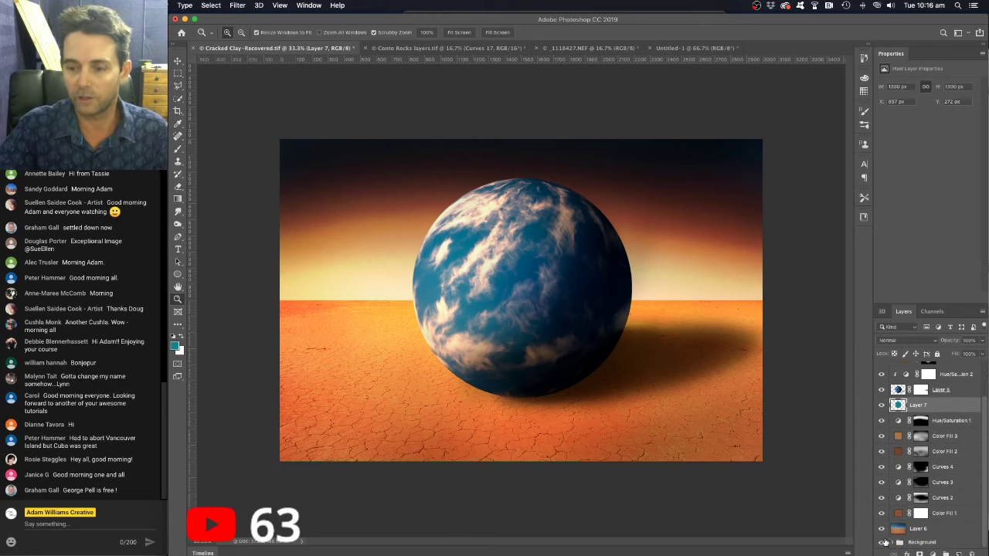
key(alt)
alt+click(882, 530)
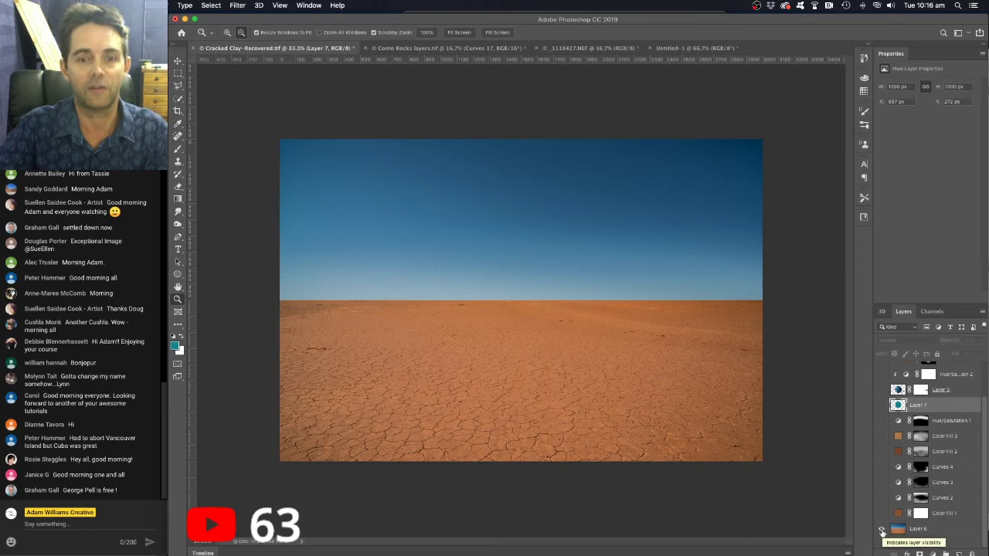
alt+click(881, 530)
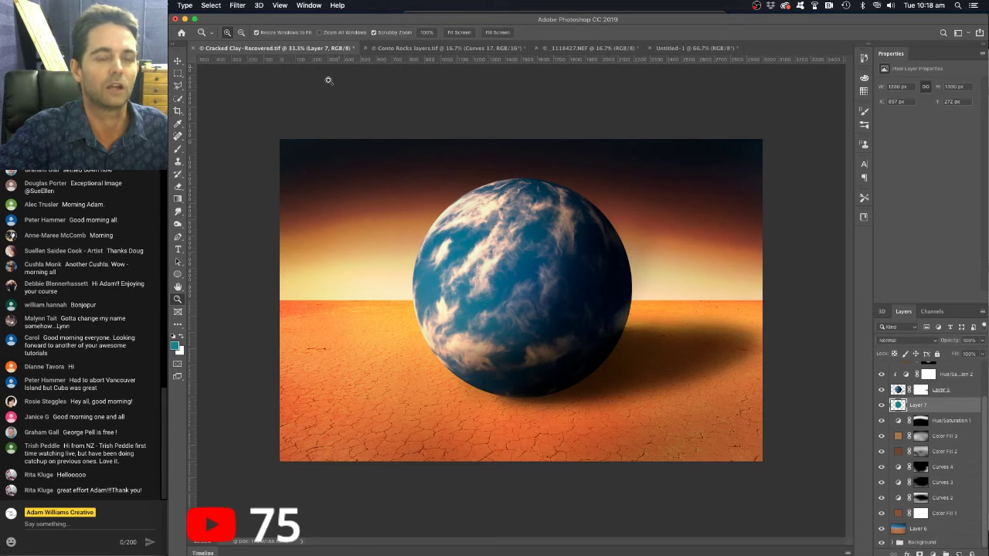
Revisit Untitled-1 and compare the original _1118427.NEF with the edited Conto Rocks layers.tif by alternating between them.
click(420, 49)
click(676, 48)
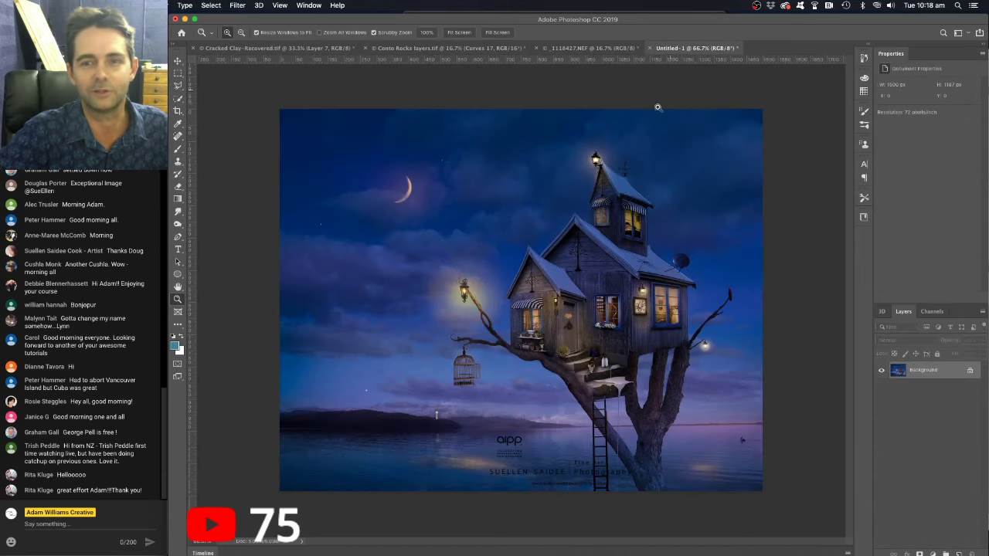
click(572, 49)
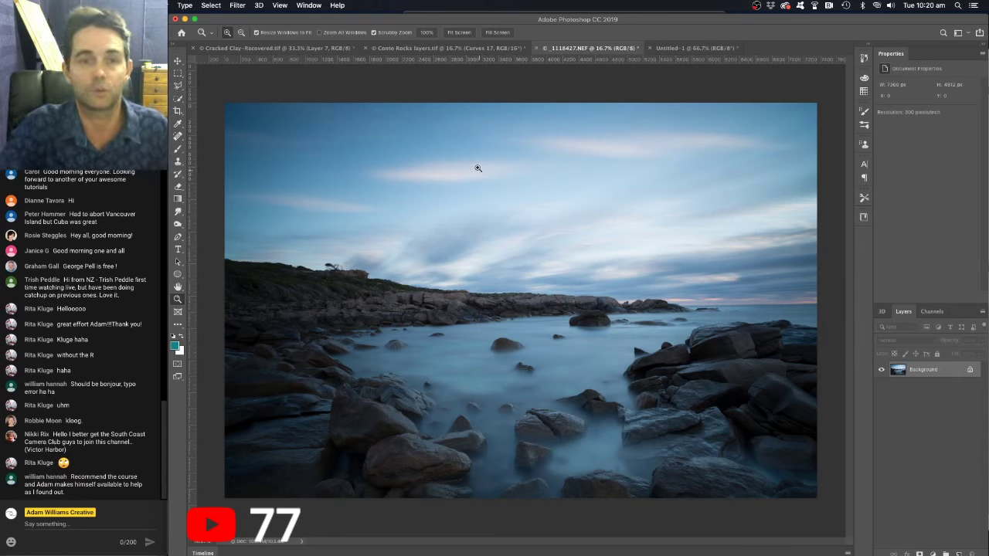
click(438, 49)
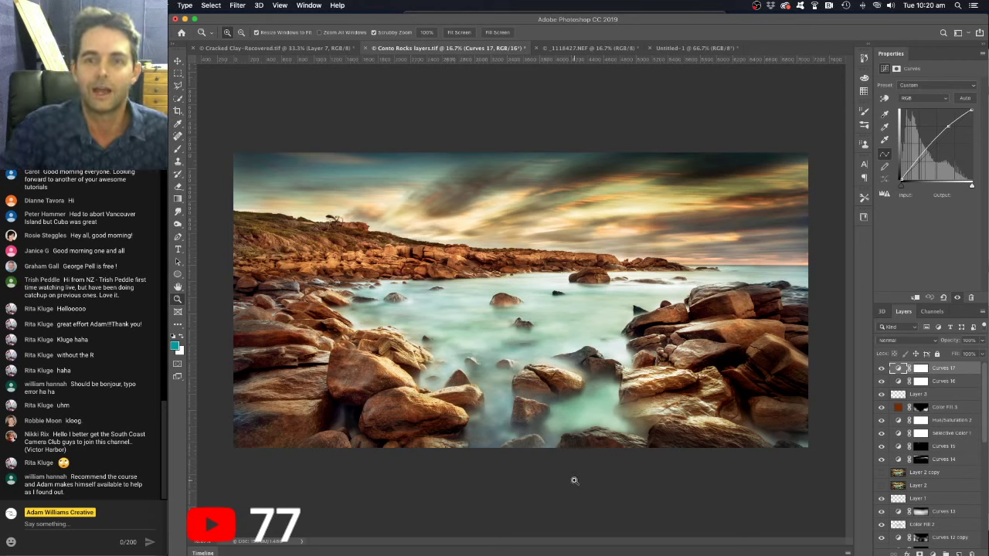
click(575, 48)
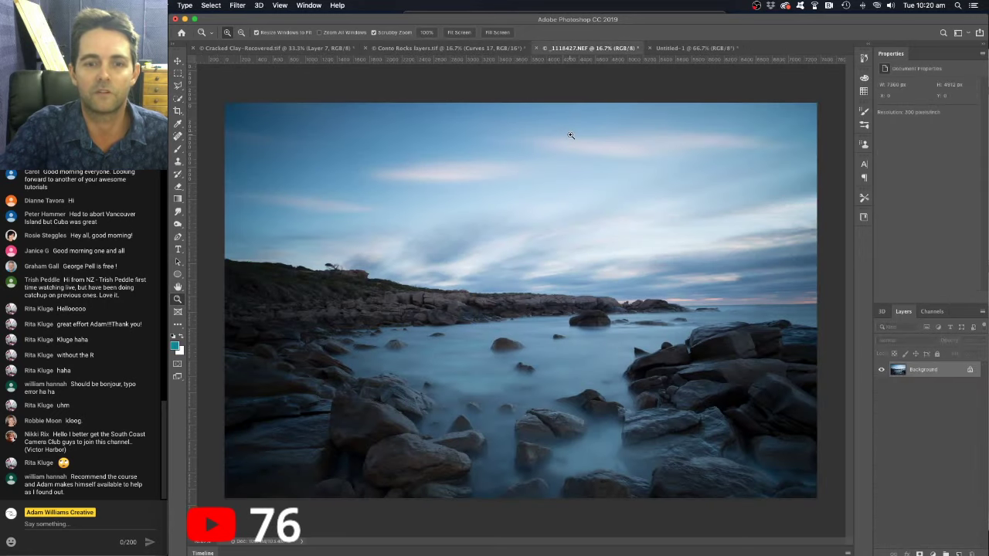
click(462, 48)
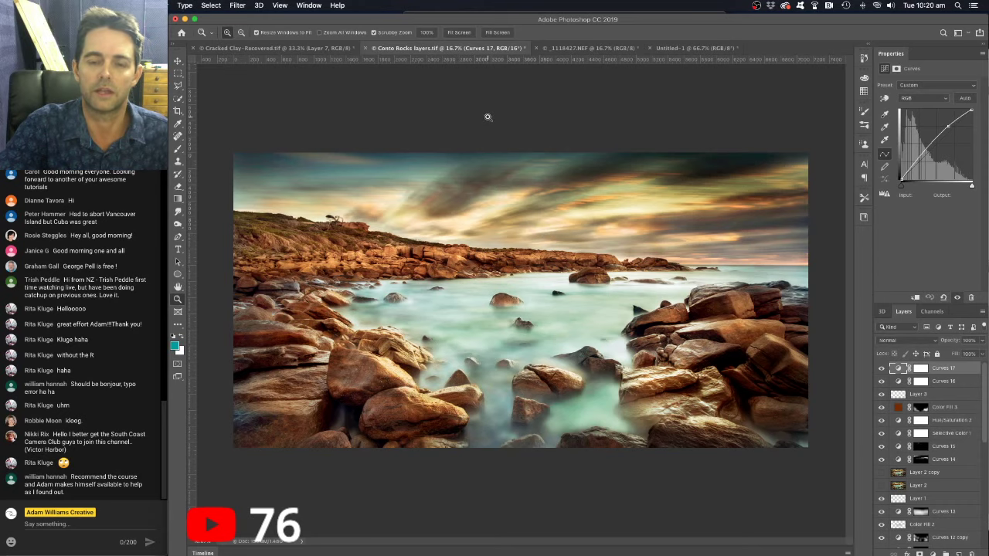
click(578, 50)
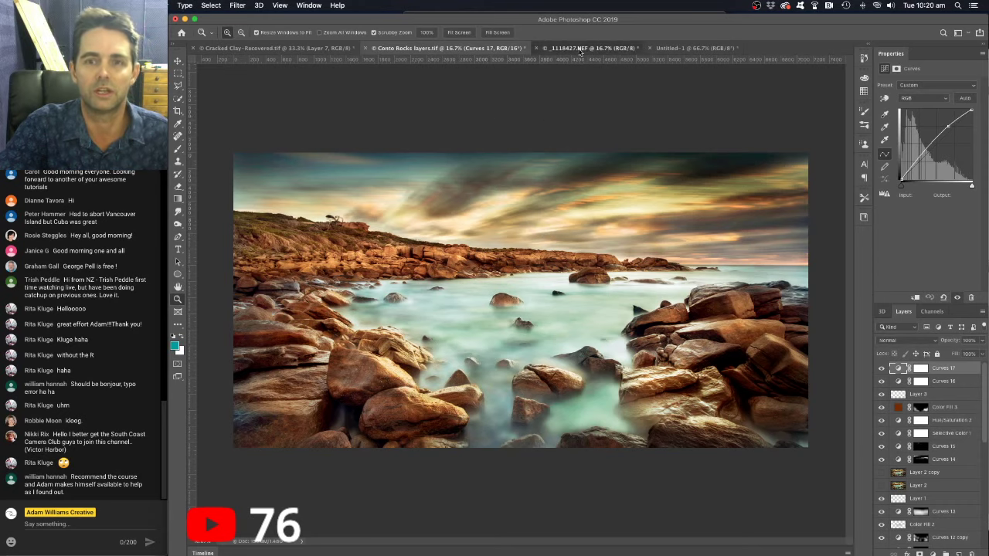
click(424, 49)
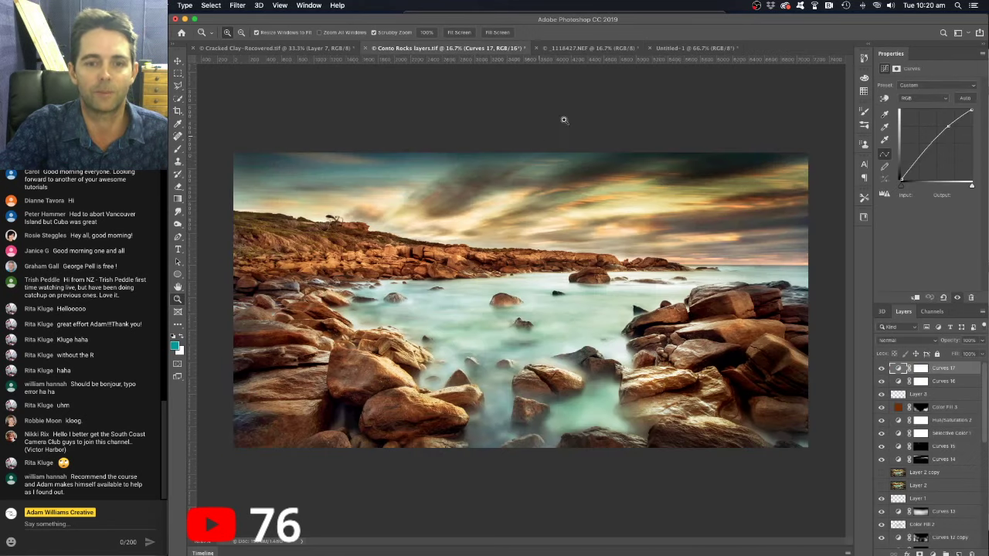
click(592, 50)
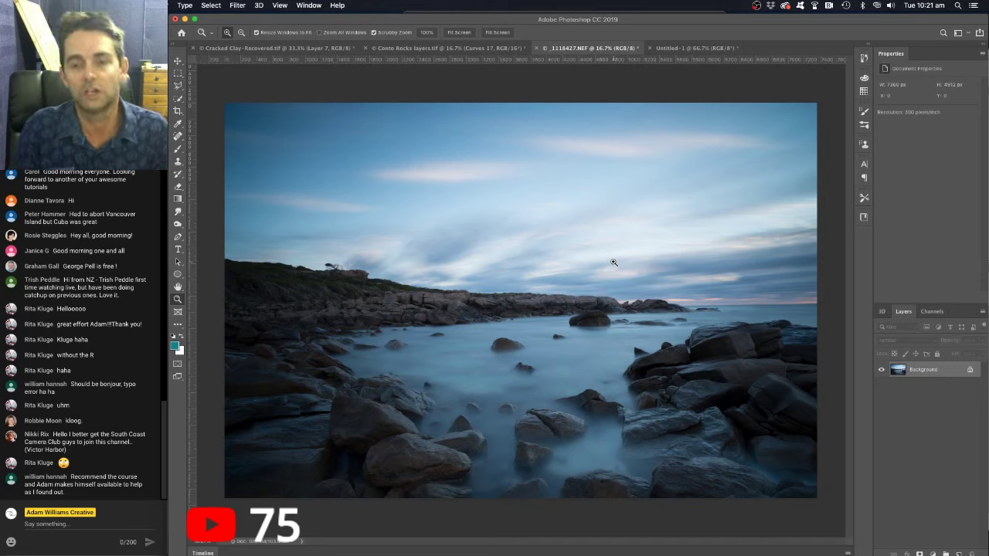
click(446, 48)
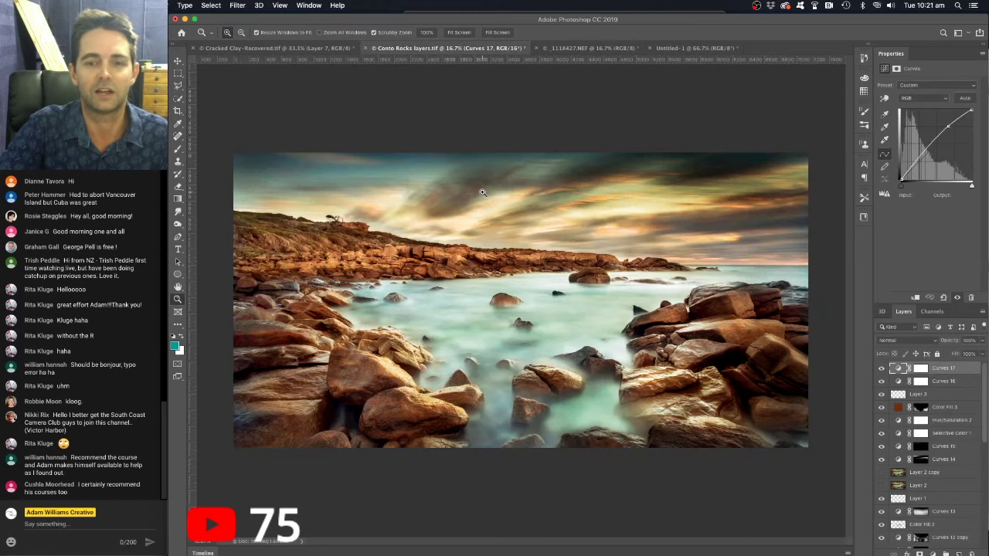
Review the camera data in the file info of _1118427.NEF and close the dialog.
click(572, 49)
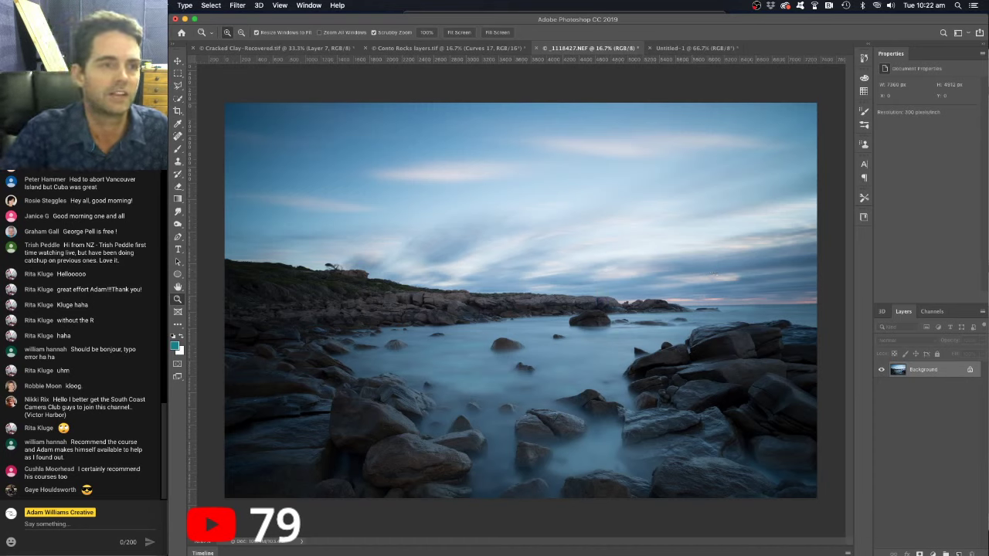
click(85, 5)
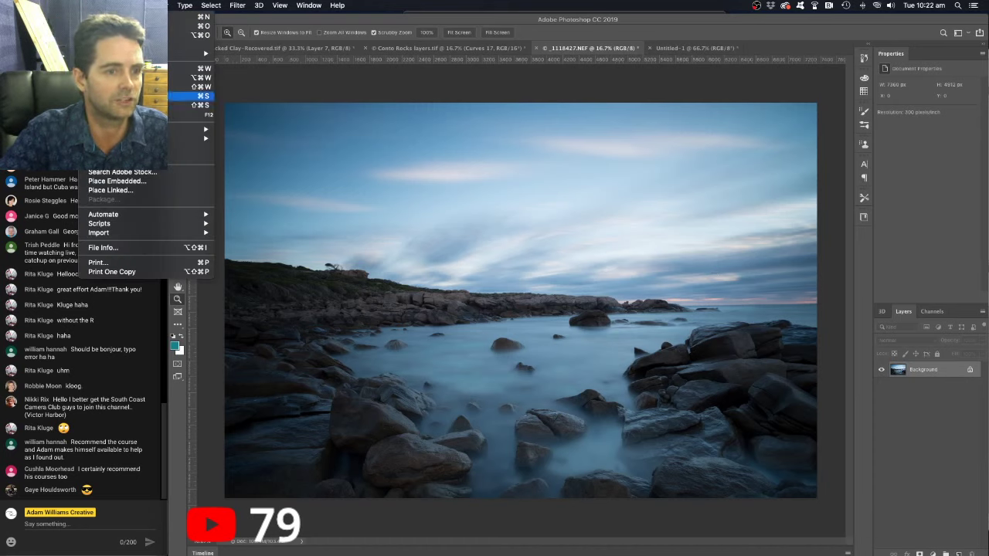
key(Escape)
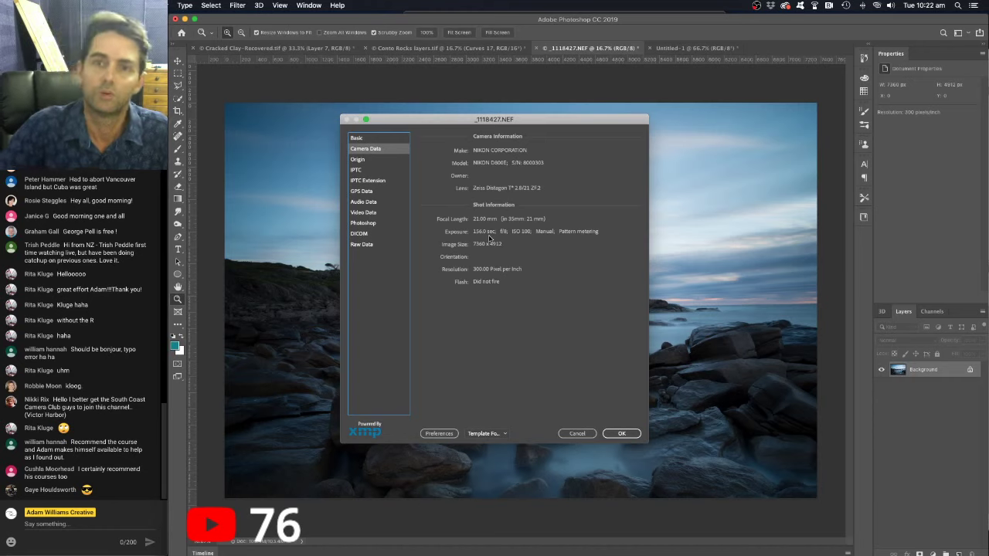
click(622, 434)
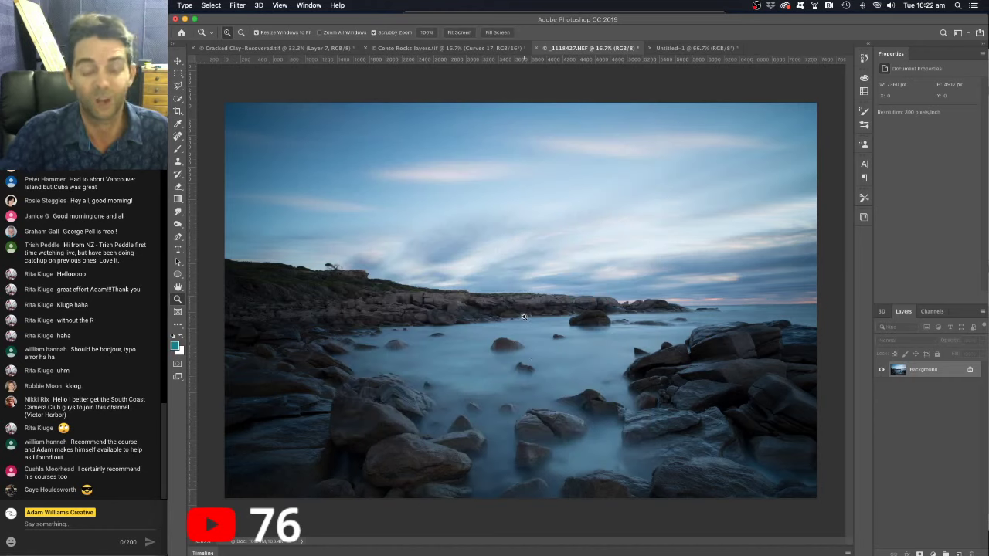
Duplicate the Background layer of _1118427.NEF and rename the copy Colour Correct.
key(v)
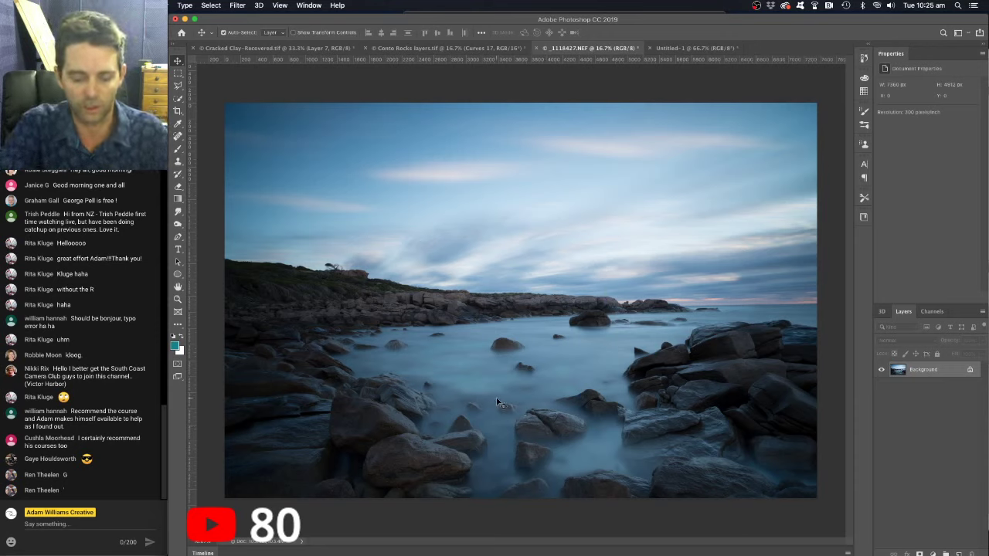
key(super)
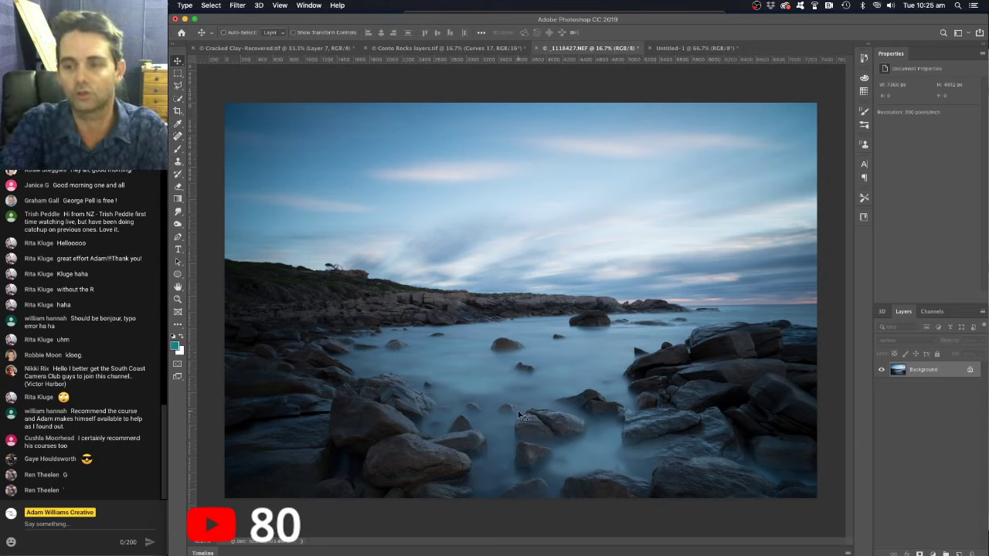
key(super+j)
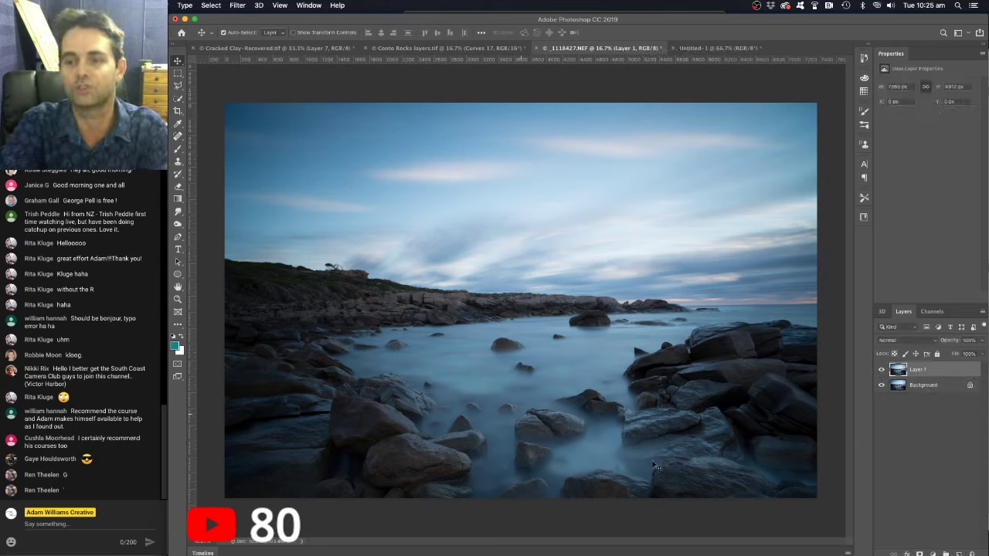
double_click(918, 370)
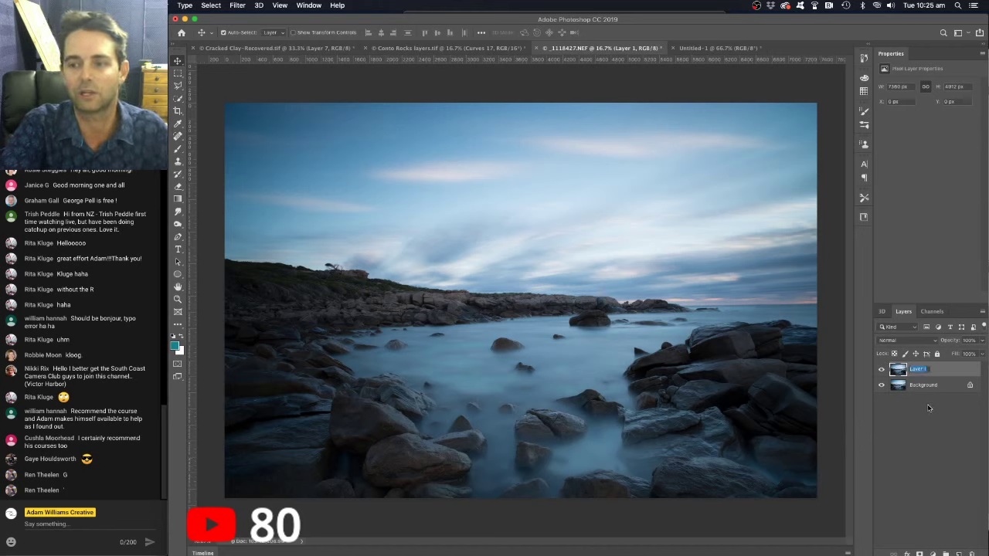
text(Colour Correct)
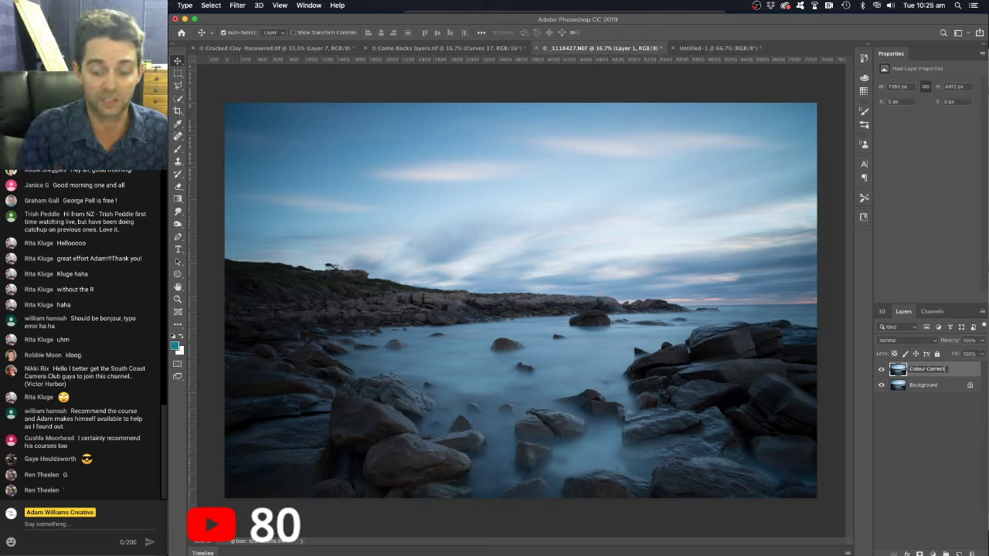
key(Return)
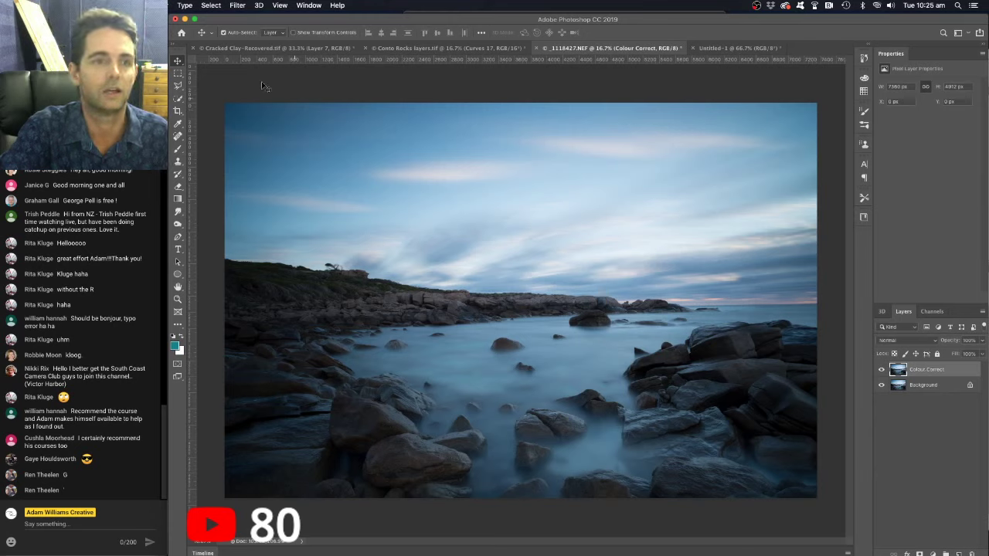
Neutralize the colour cast on the Colour Correct layer with Match Color, and compare the photo with the layer hidden and shown.
click(136, 6)
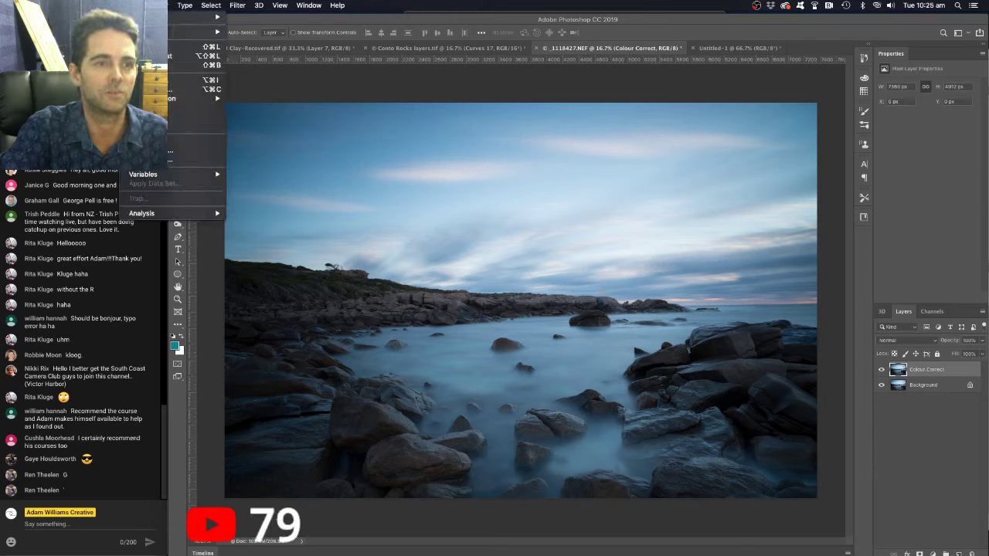
mouse_move(209, 32)
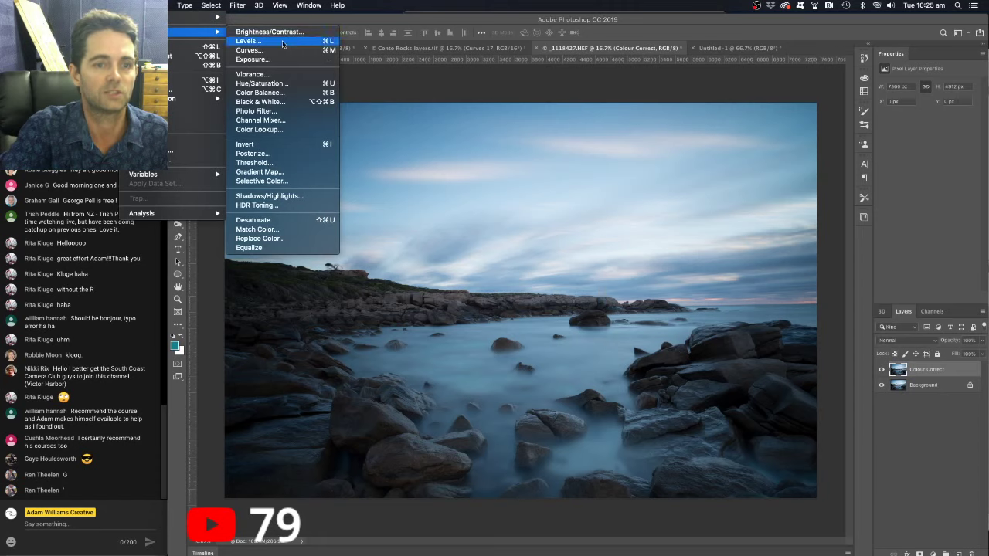
click(283, 232)
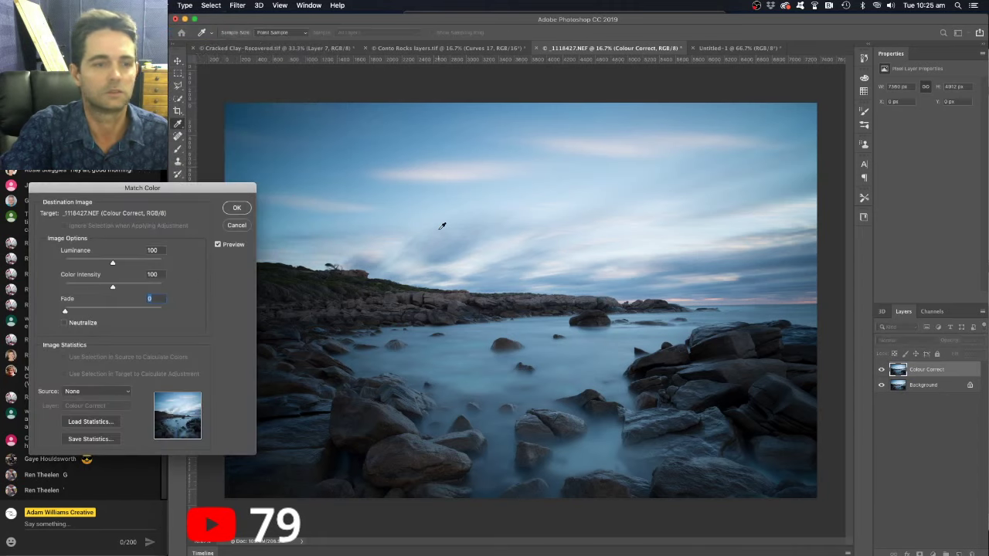
drag(114, 193, 84, 133)
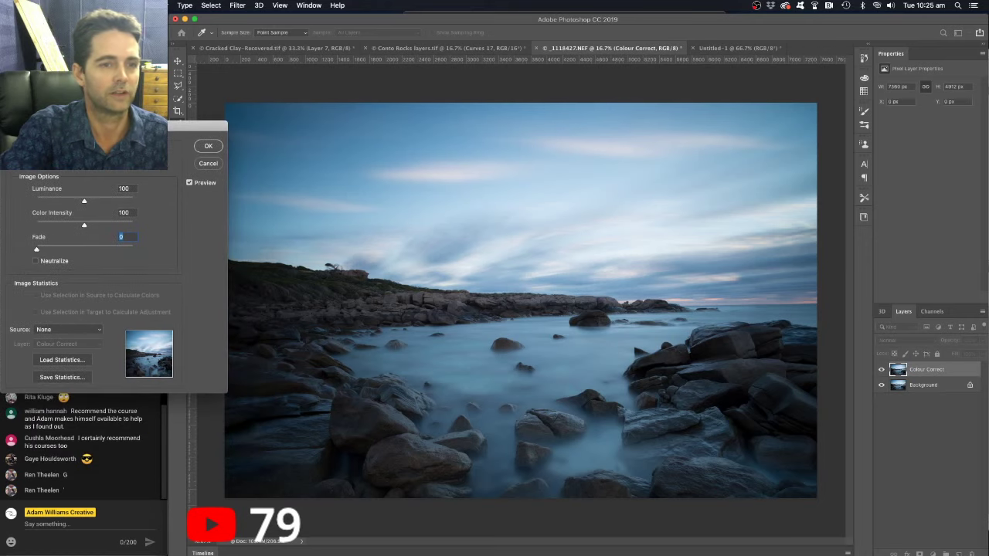
click(35, 261)
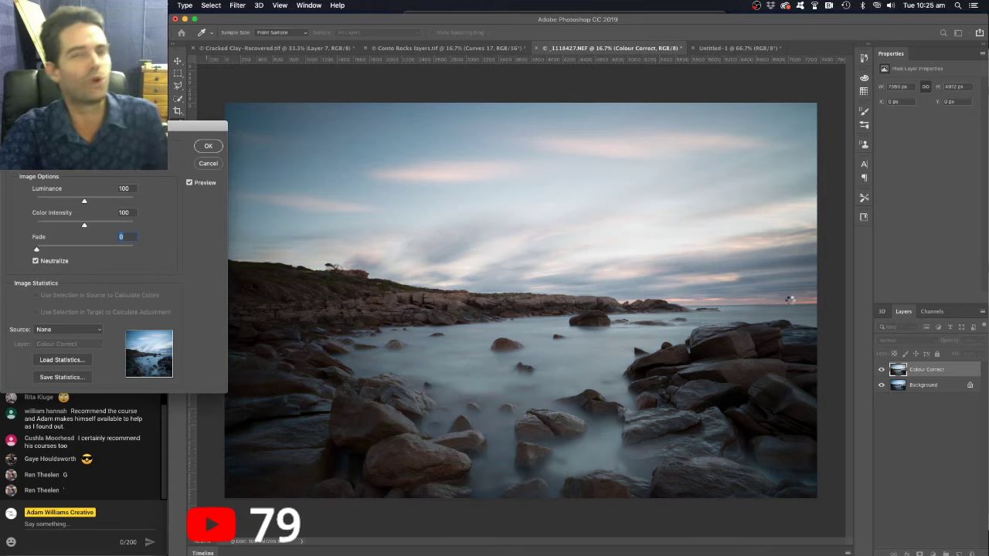
key(Return)
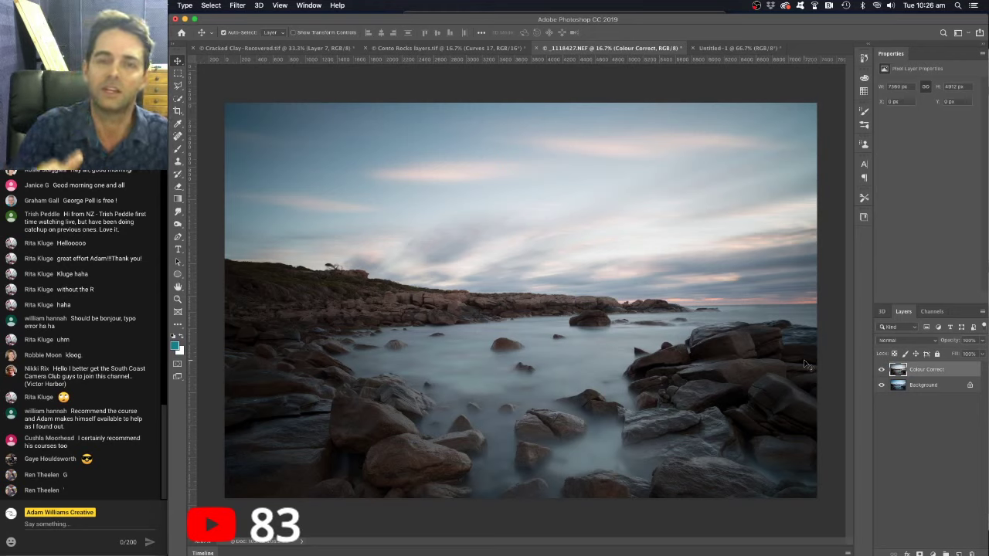
click(882, 371)
click(882, 371)
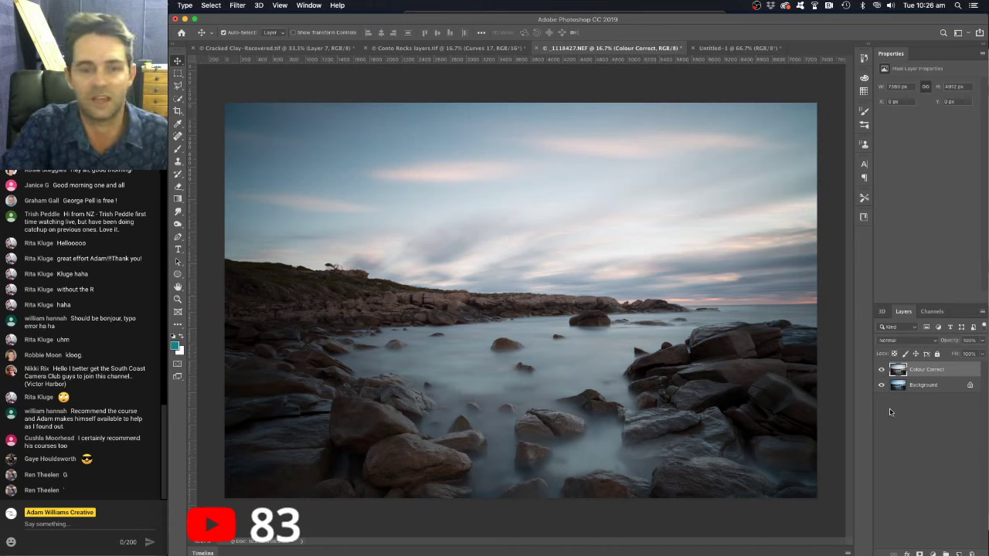
Straighten the photo with the Crop tool along the sea horizon, from the headland to beyond the photo's right edge, at about 0.9°.
click(178, 112)
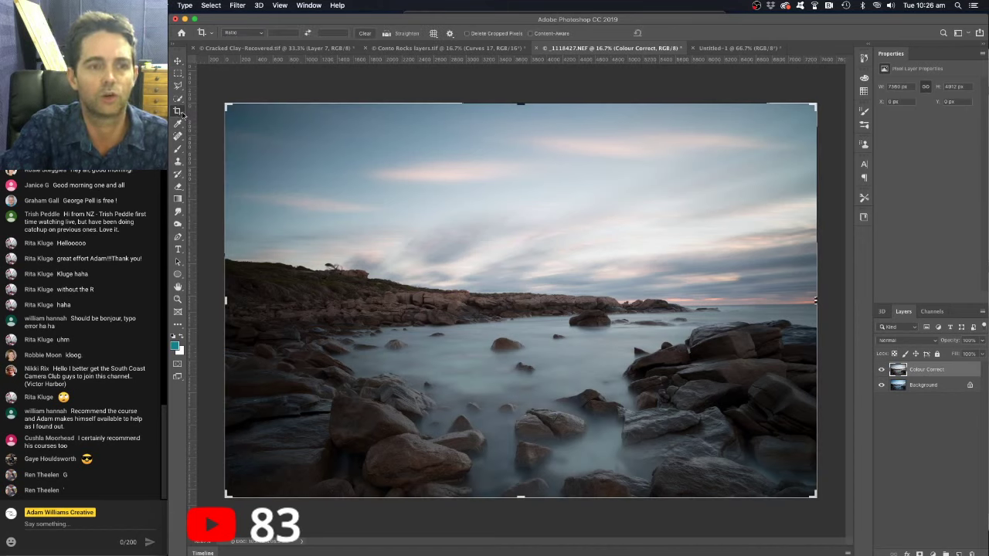
click(387, 35)
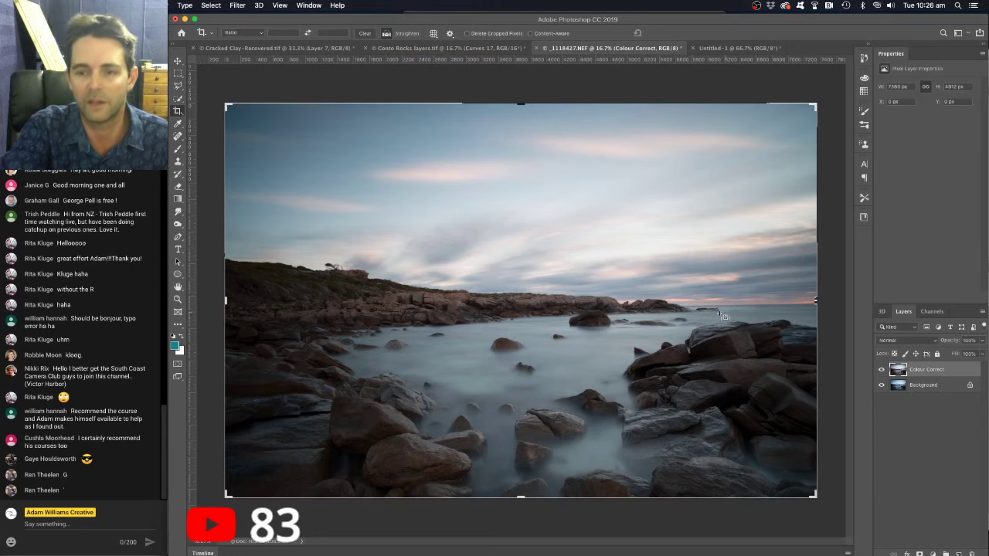
key(super+plus)
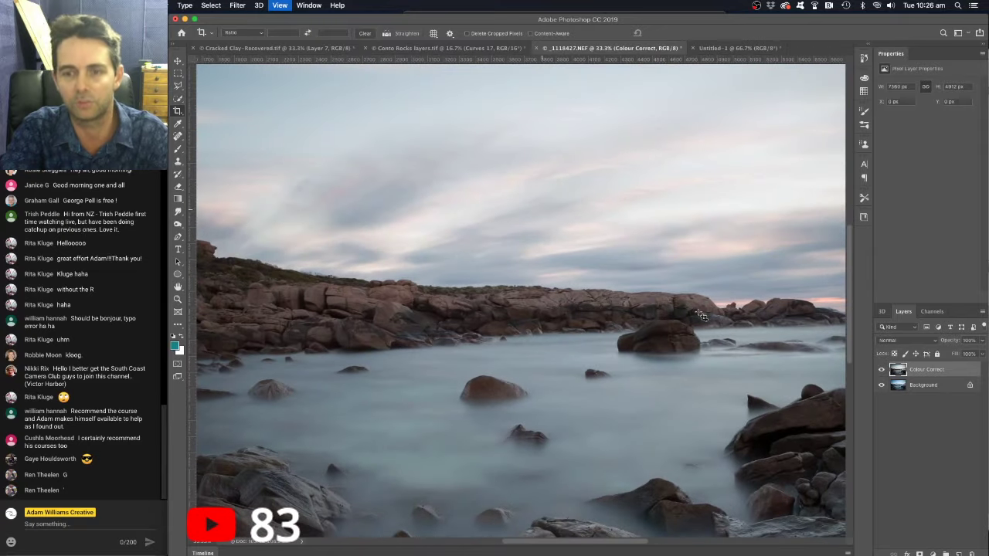
drag(703, 315, 409, 324)
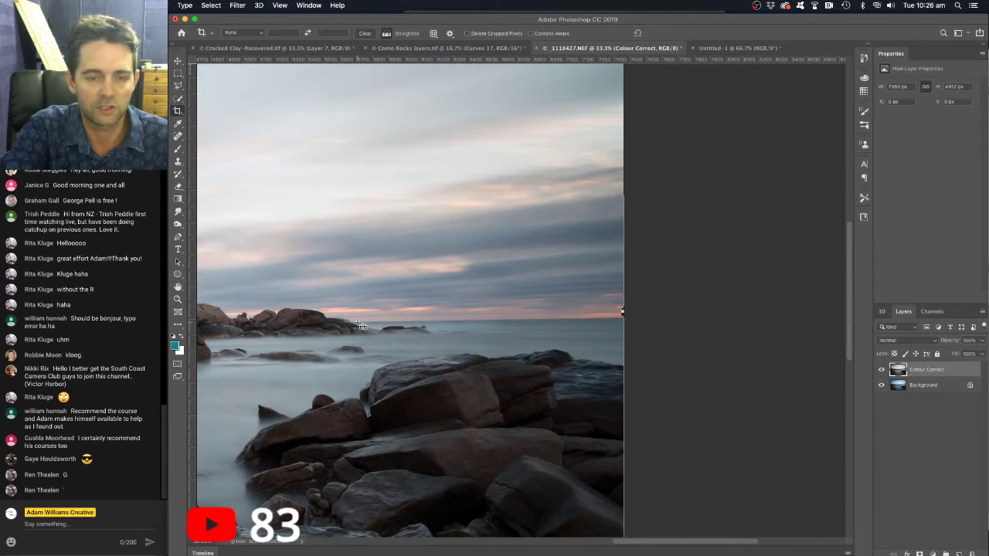
drag(357, 322, 716, 236)
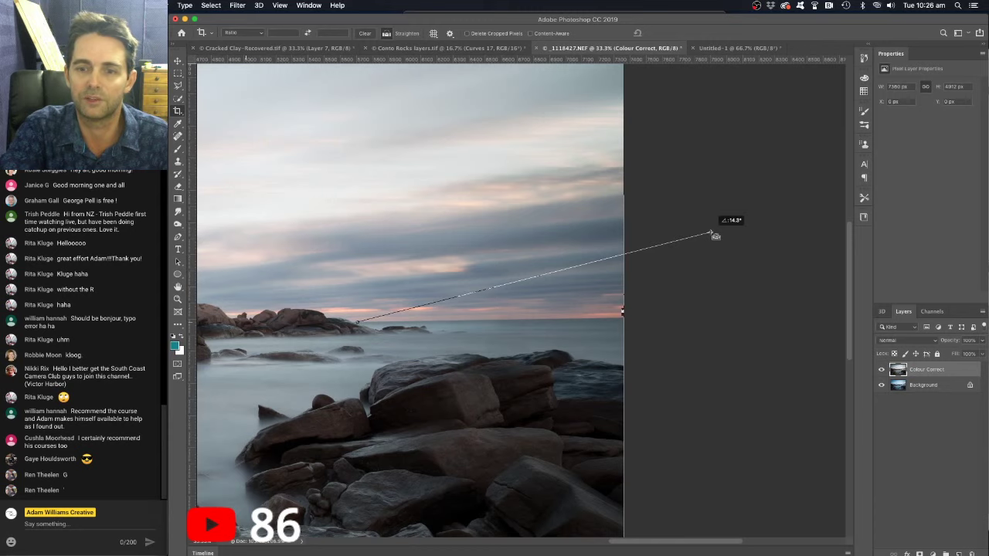
drag(716, 236, 724, 325)
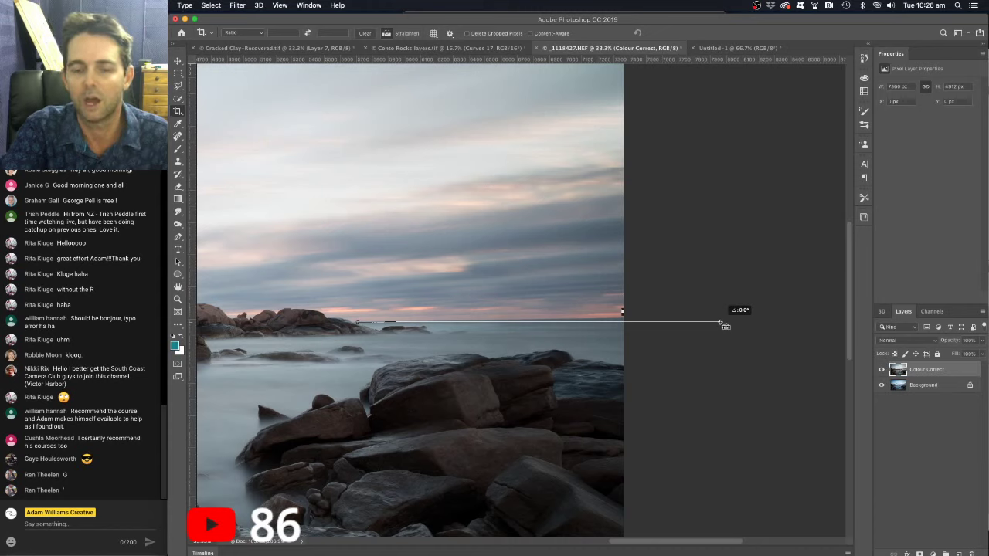
drag(724, 325, 723, 323)
drag(725, 321, 724, 319)
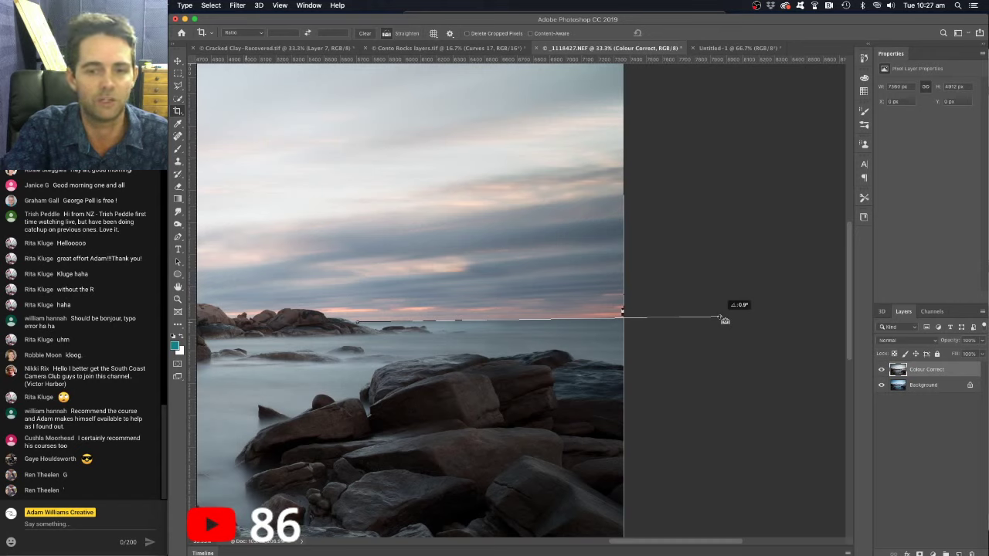
drag(724, 319, 726, 319)
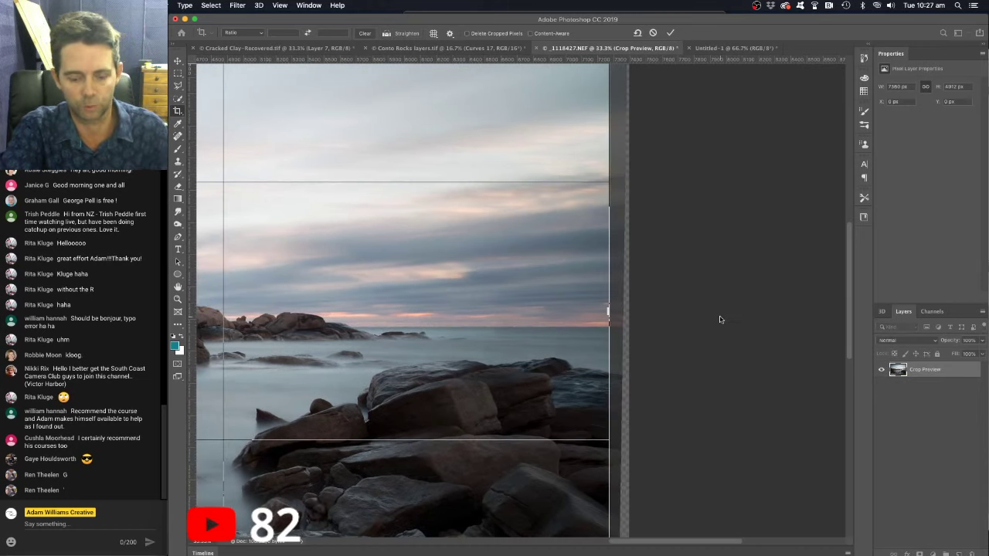
Apply the straightening crop to the whole photo and compare it with the Colour Correct layer hidden and shown.
key(super+minus)
key(super+minus)
key(super+minus)
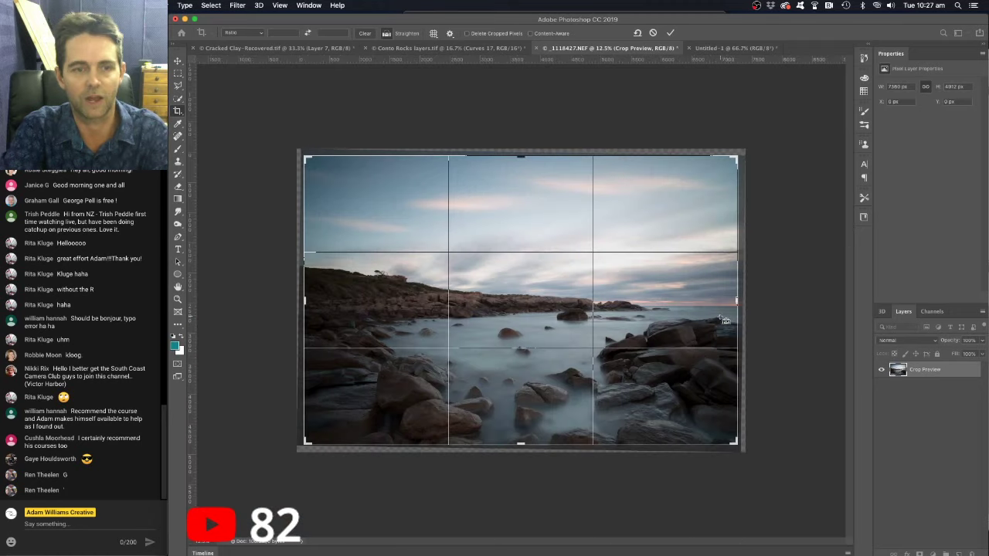
key(super+plus)
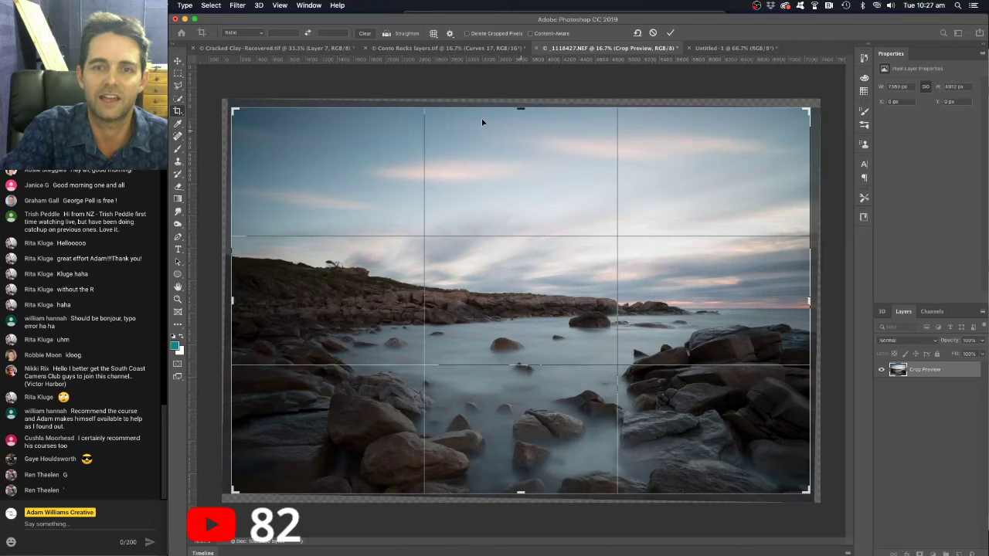
key(Return)
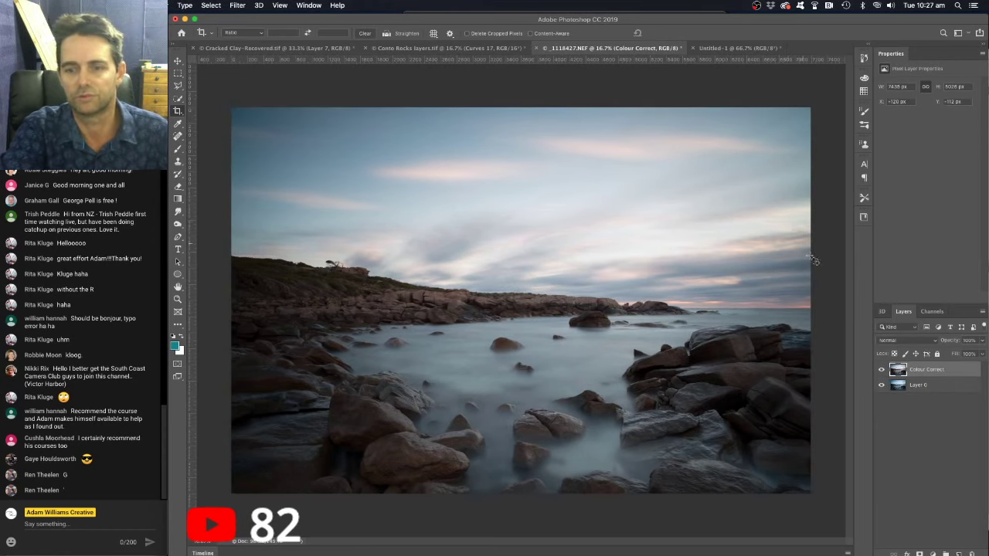
click(881, 372)
click(881, 373)
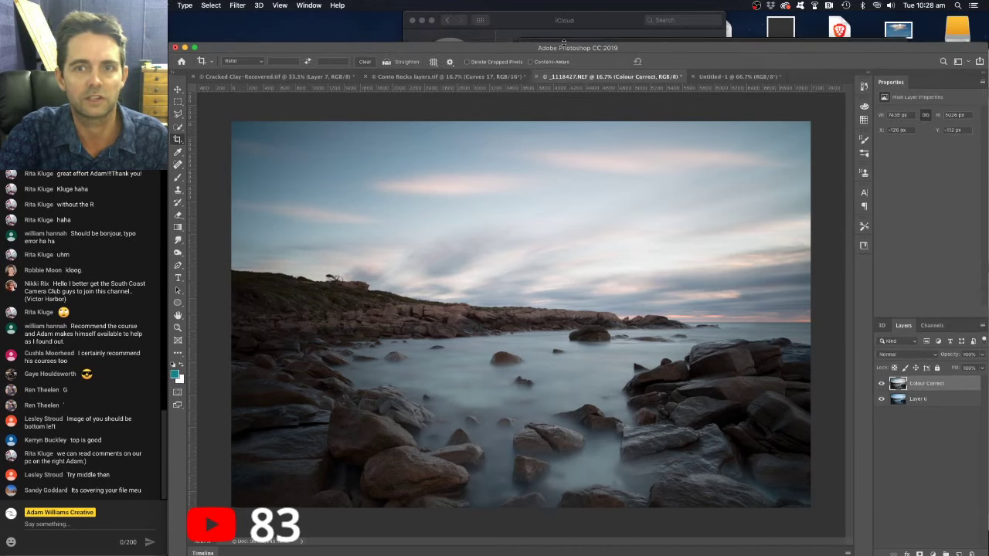
Restore the Photoshop window's position, switch to OBS to move the webcam overlay slightly down, clear of the menu bar, and return to Photoshop.
double_click(564, 19)
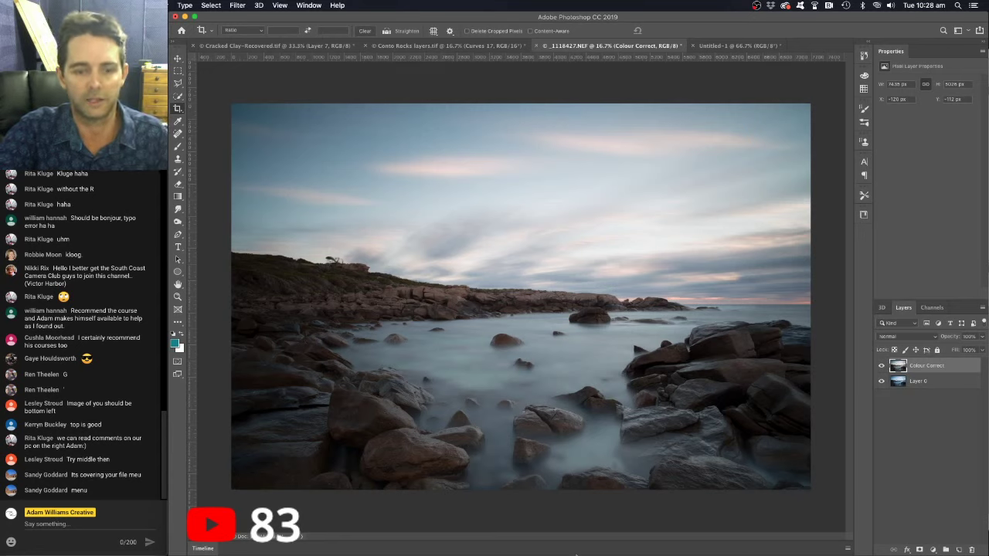
click(707, 547)
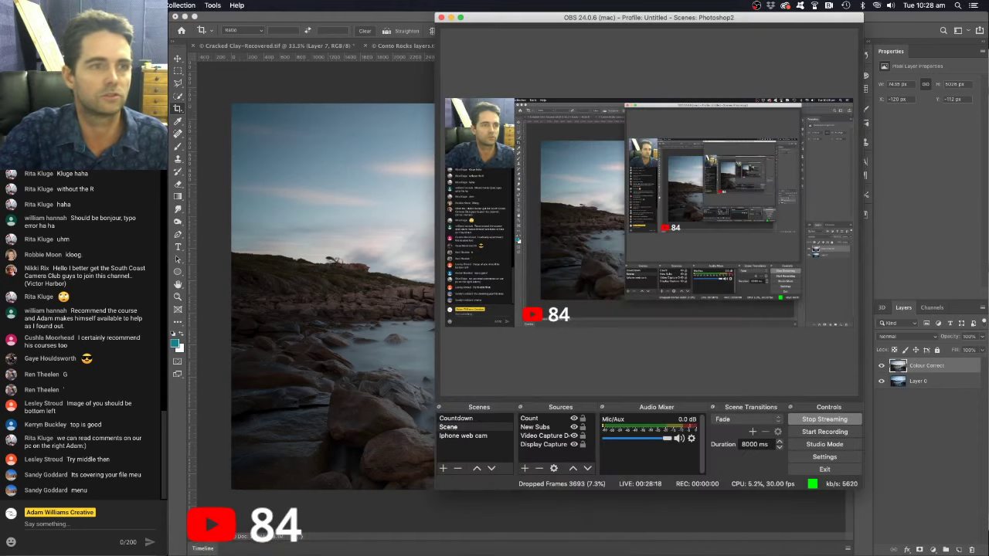
drag(483, 128, 484, 135)
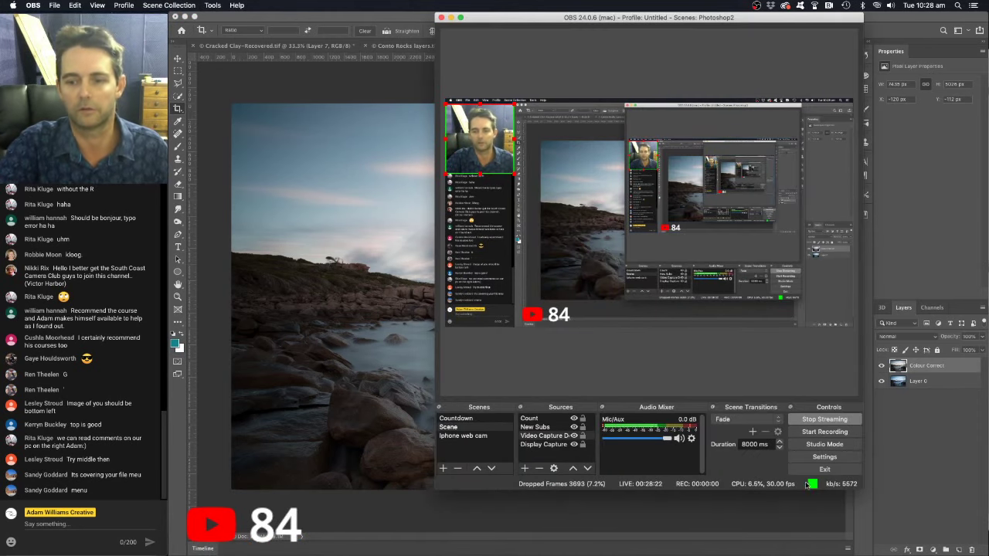
click(761, 523)
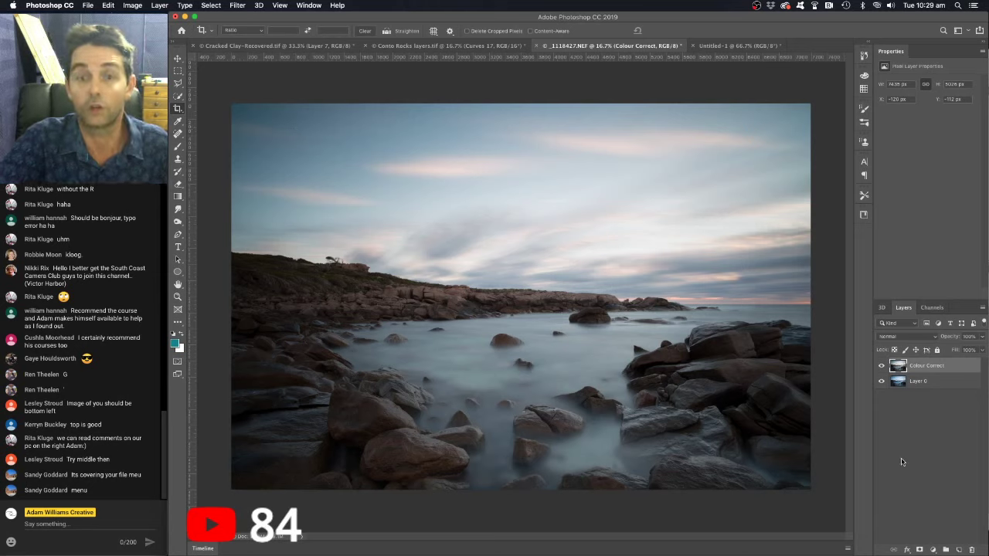
Add a Curves adjustment layer above Colour Correct and apply the automatic curve correction.
click(933, 550)
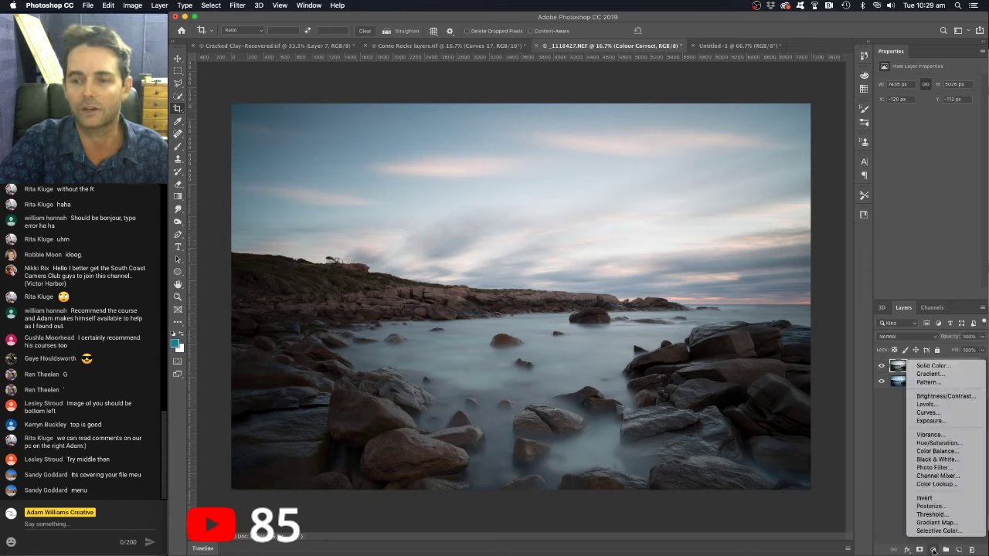
click(951, 414)
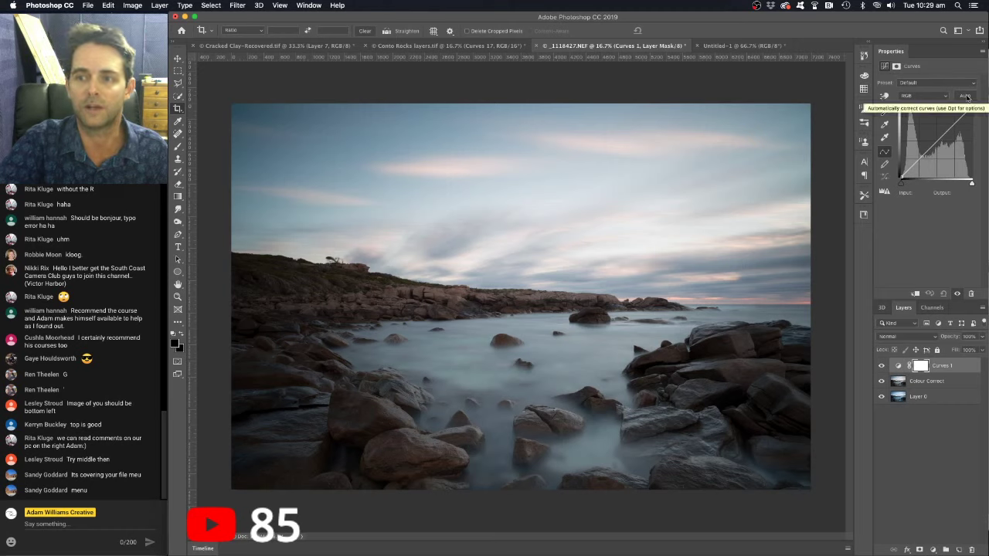
click(966, 96)
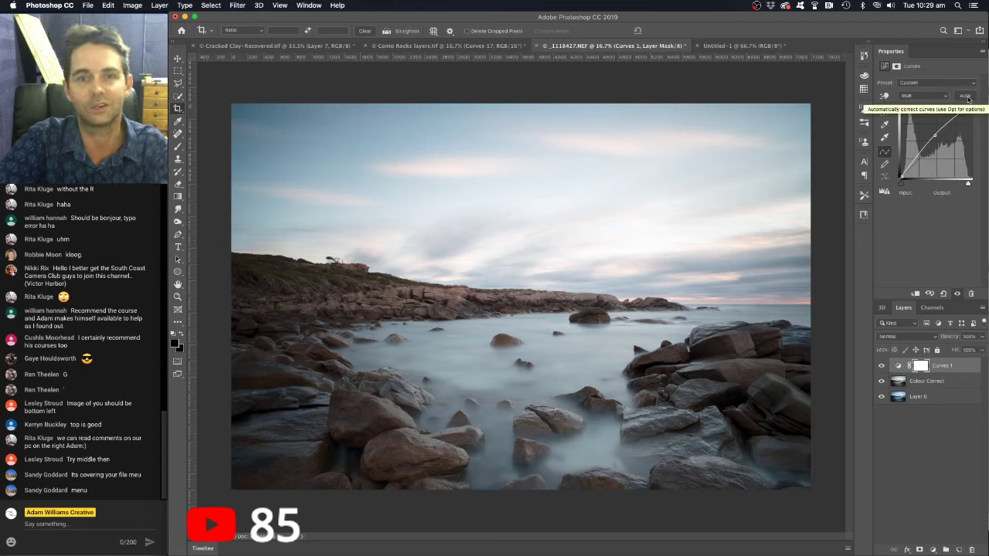
Open the auto colour correction options for the curve and compare the effect of the four algorithms on the photo.
alt+click(966, 96)
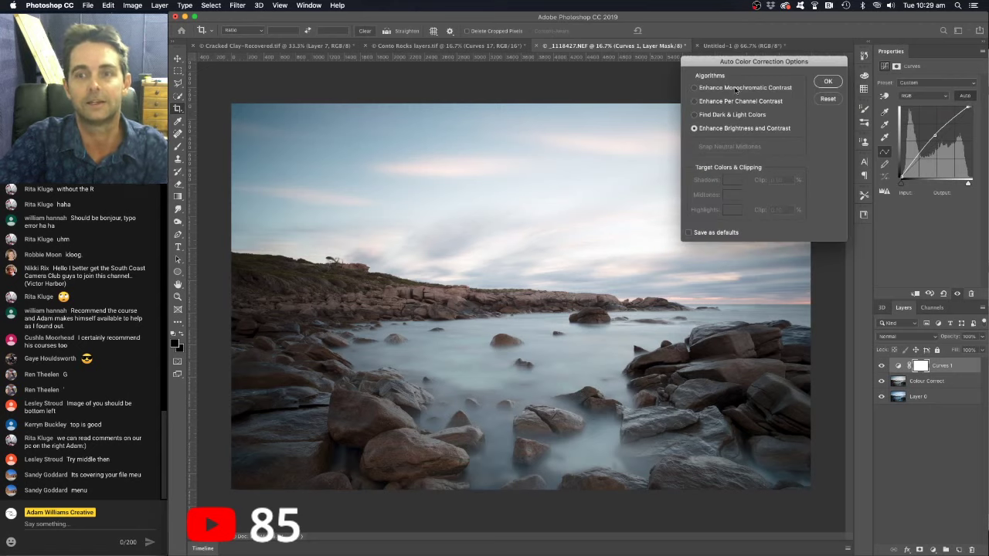
drag(736, 64, 823, 27)
click(782, 50)
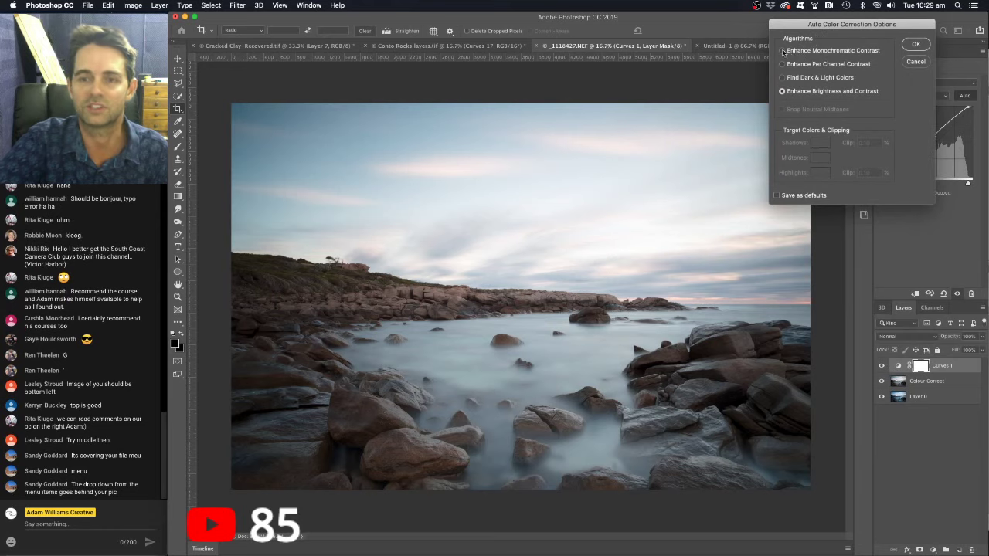
click(781, 64)
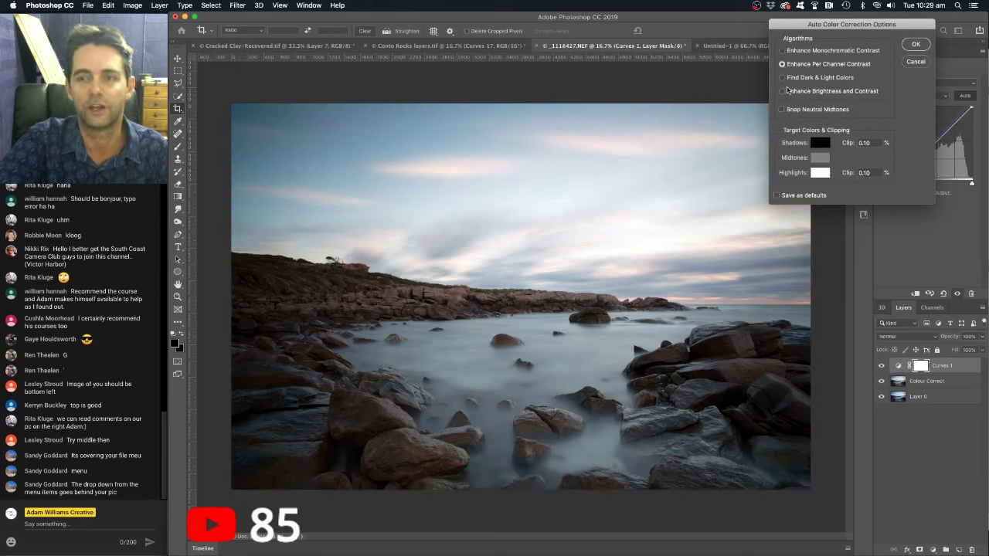
click(782, 77)
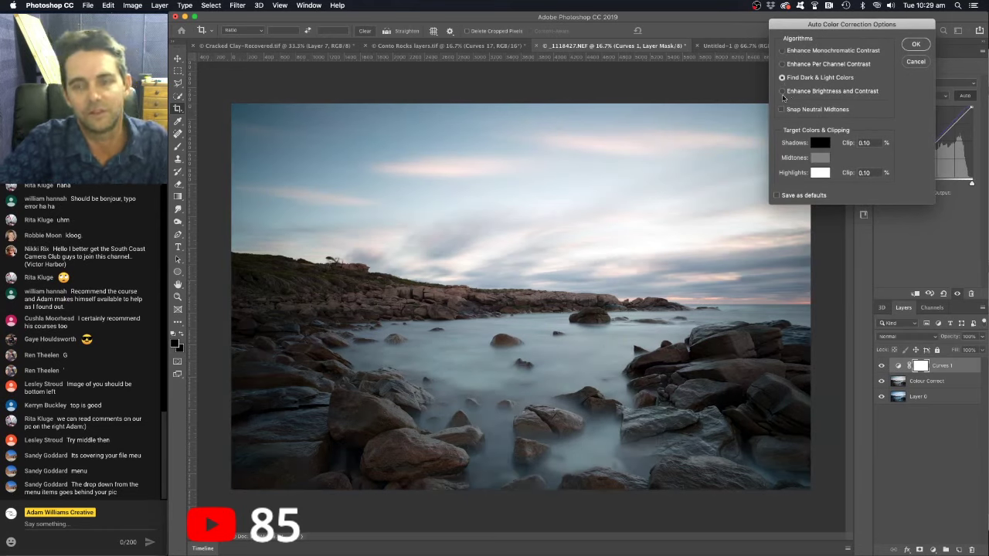
click(782, 91)
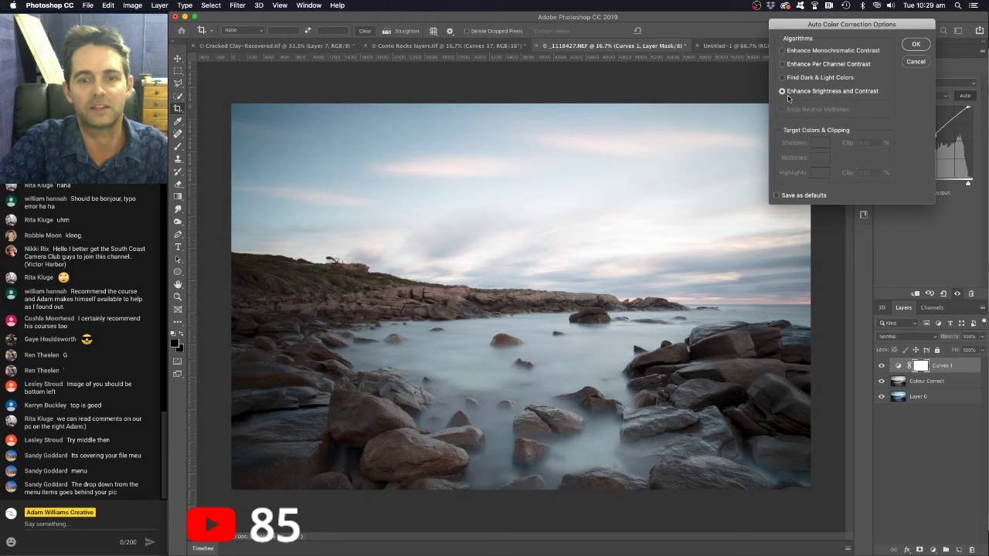
click(782, 51)
click(782, 64)
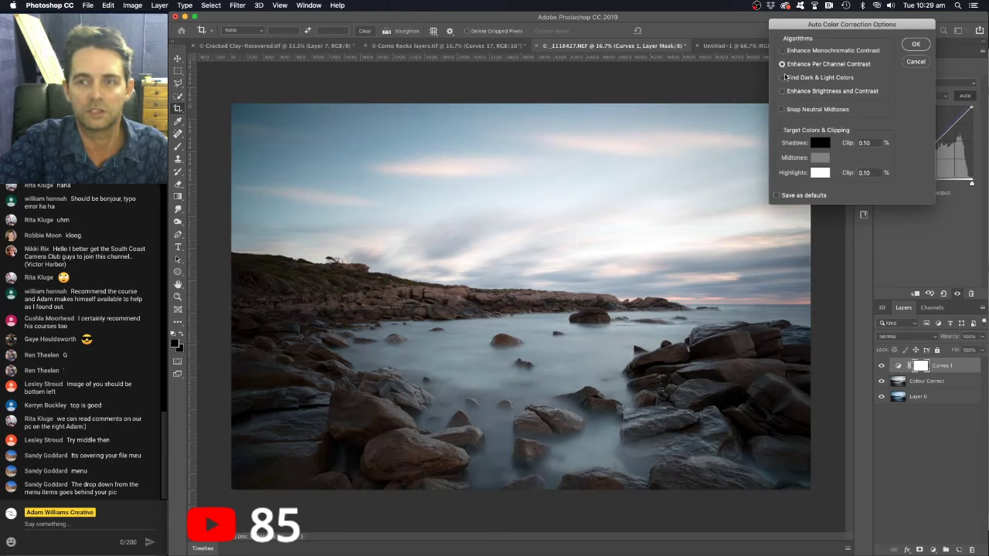
click(782, 78)
click(782, 91)
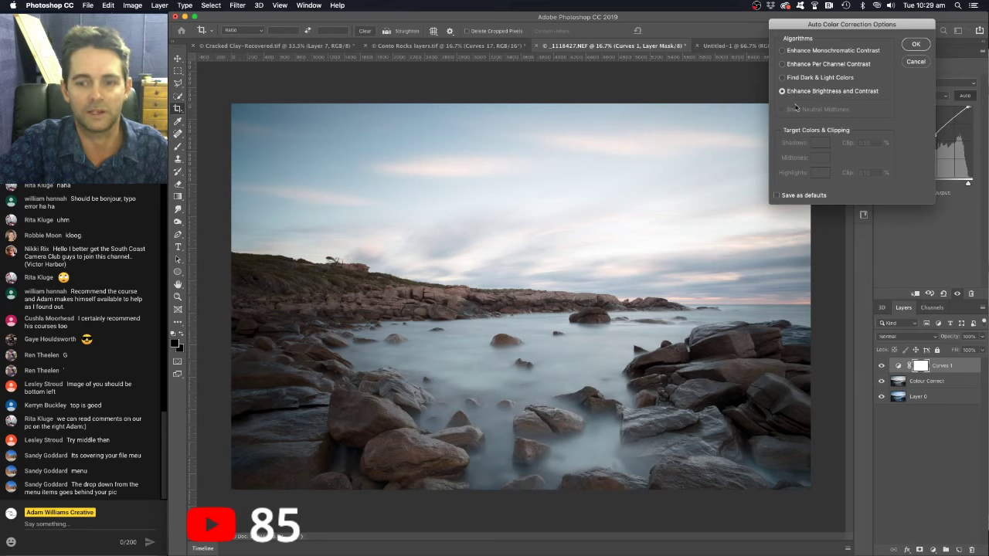
click(782, 51)
click(782, 64)
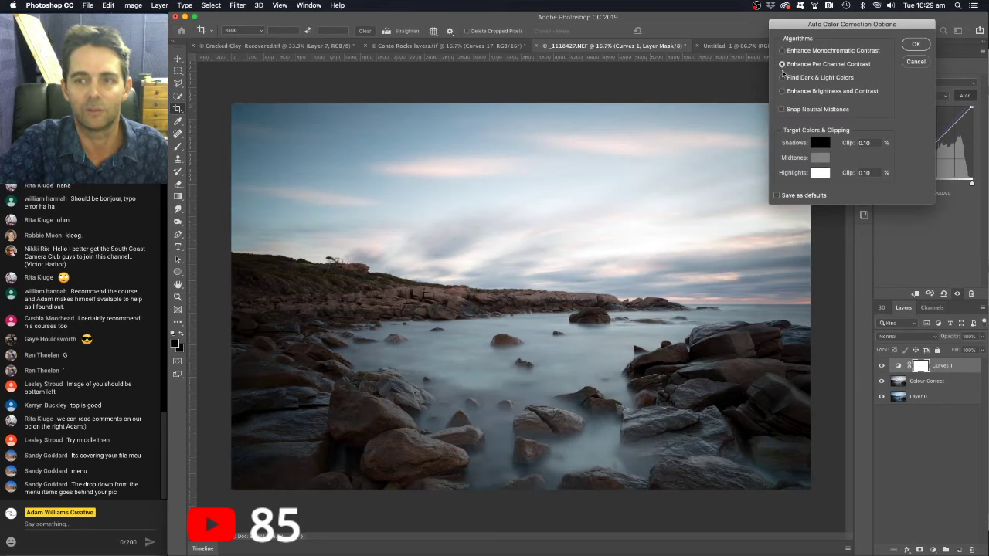
click(782, 91)
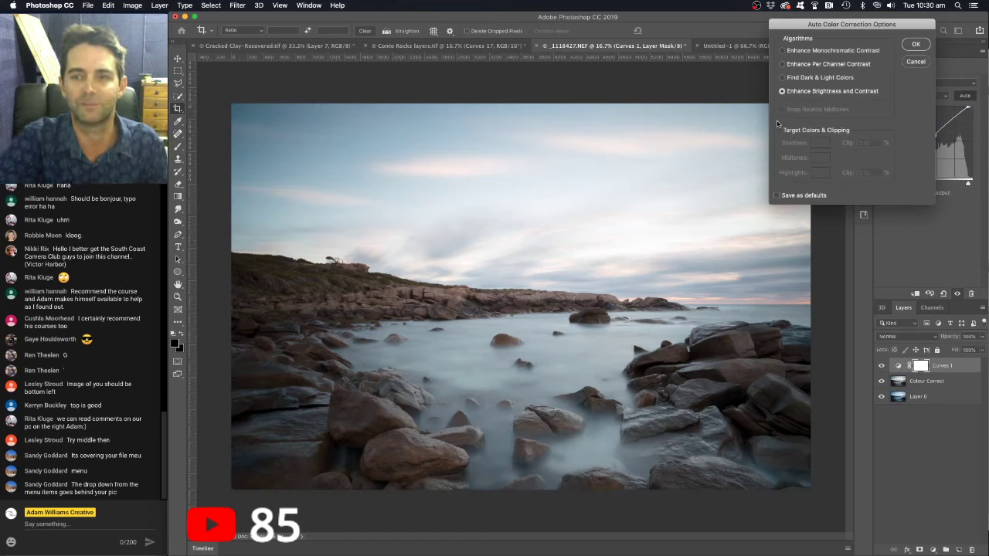
Compare Find Dark & Light Colors with the other auto correction algorithms and accept Enhance Monochromatic Contrast for the curve.
click(783, 78)
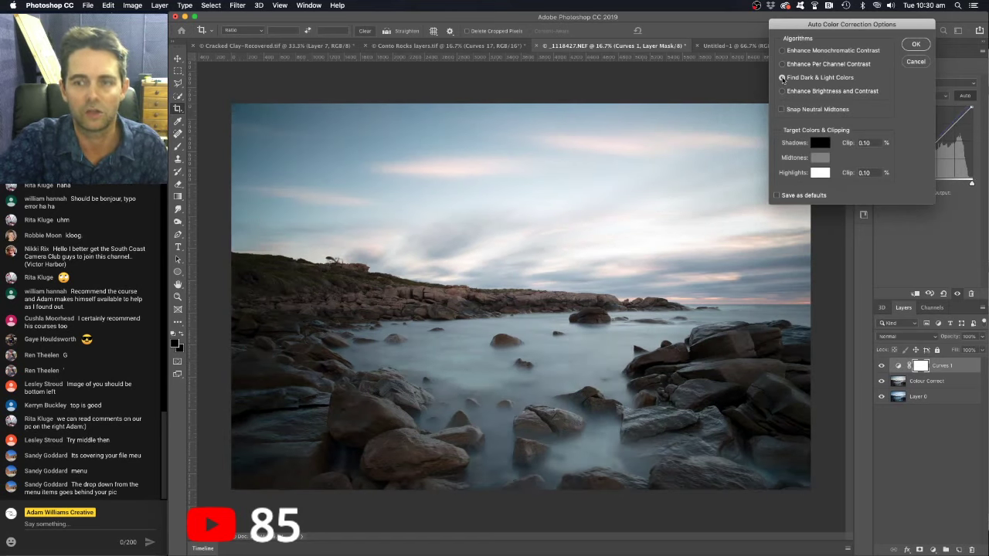
click(783, 52)
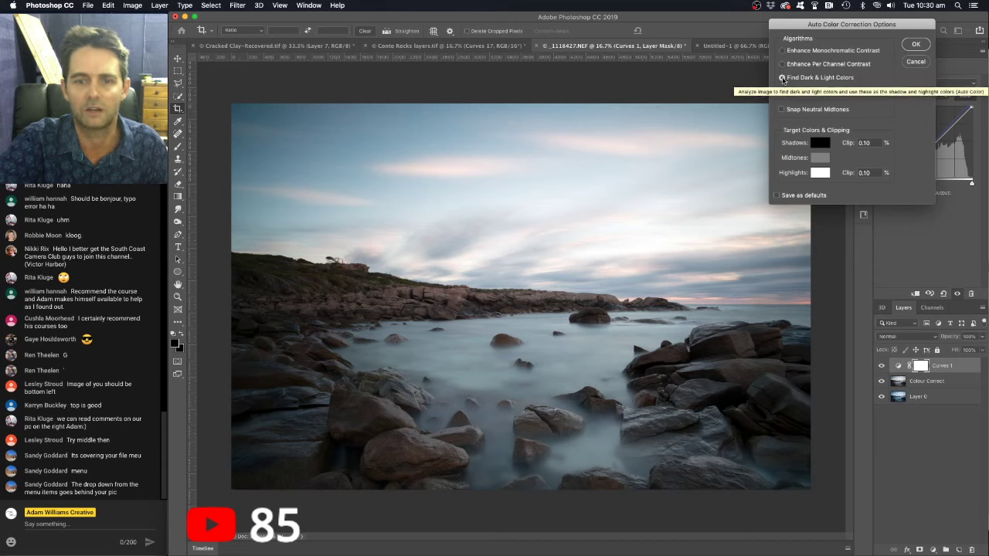
click(783, 92)
click(782, 51)
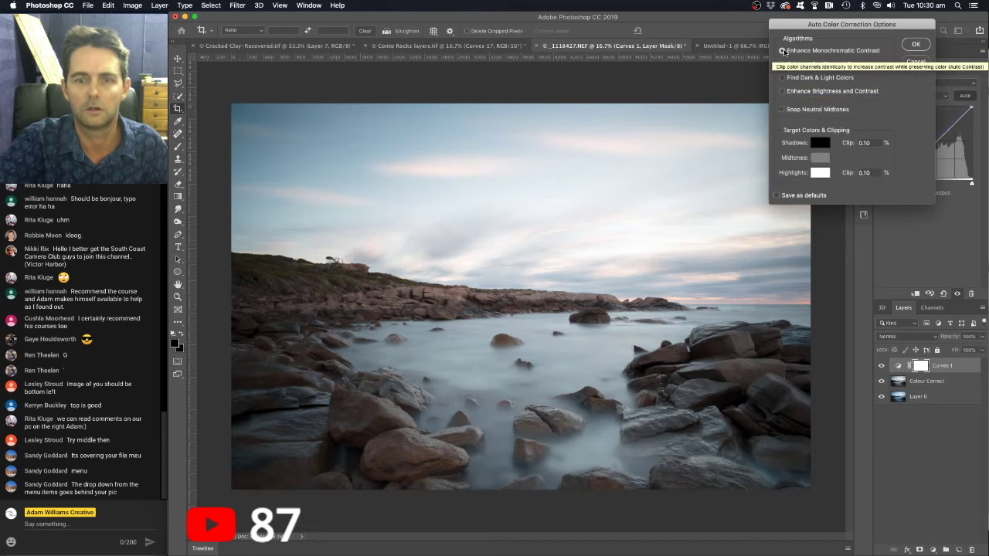
click(782, 78)
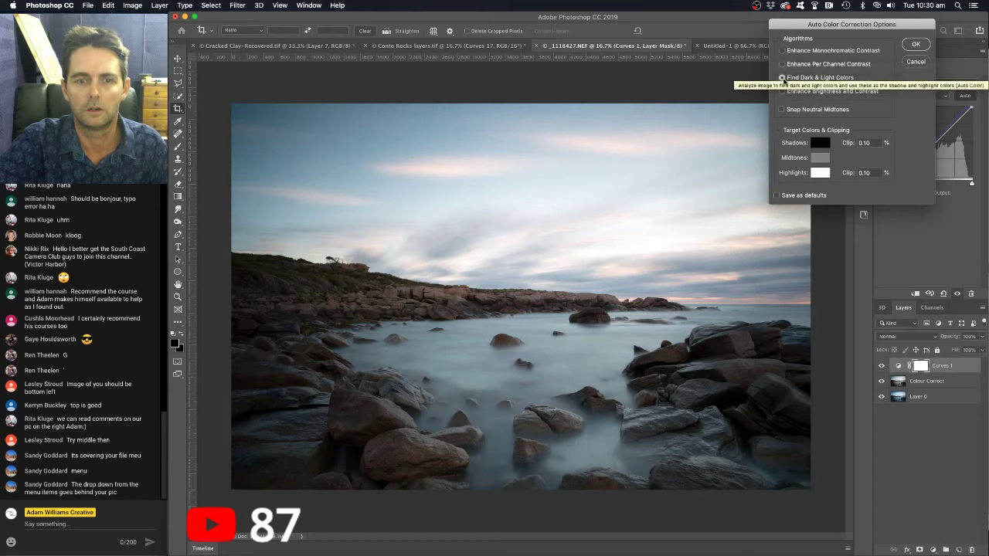
click(783, 92)
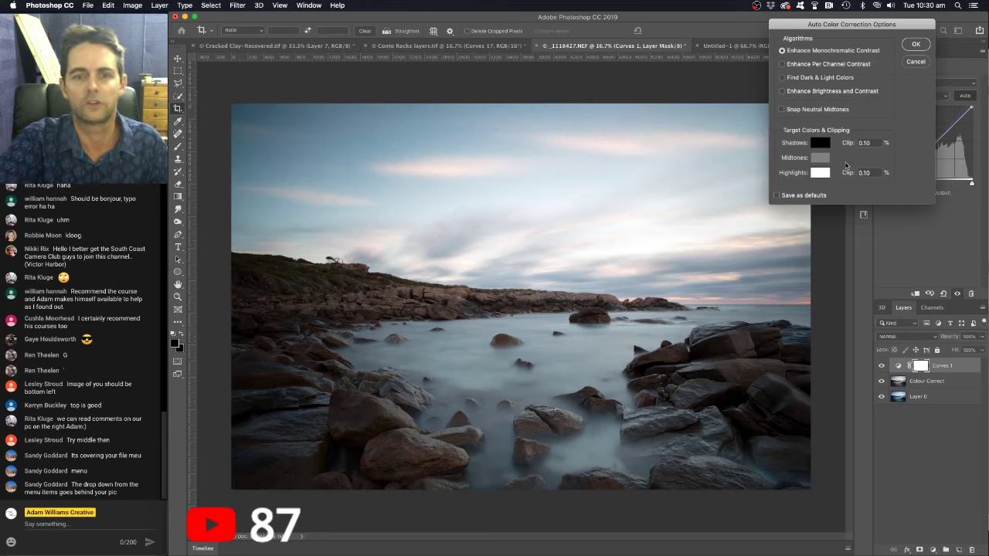
click(912, 47)
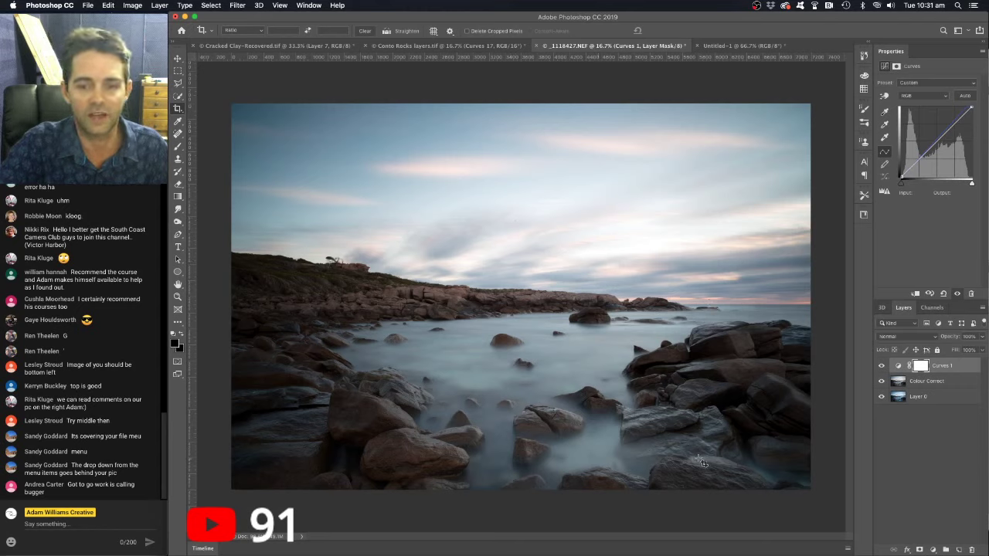
Add a second Curves adjustment layer and brighten the midtones by raising the curve's middle point to input 111, output 153.
click(934, 549)
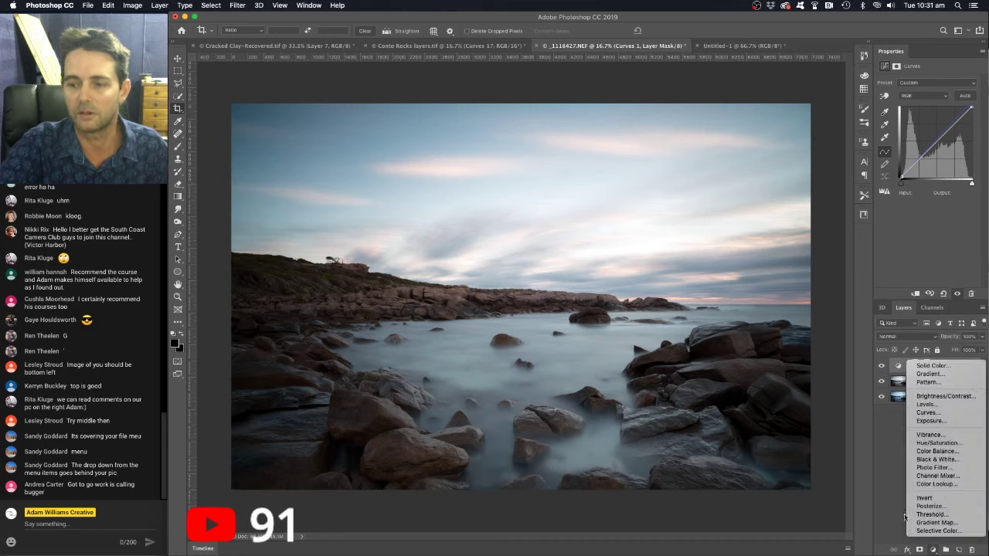
click(892, 508)
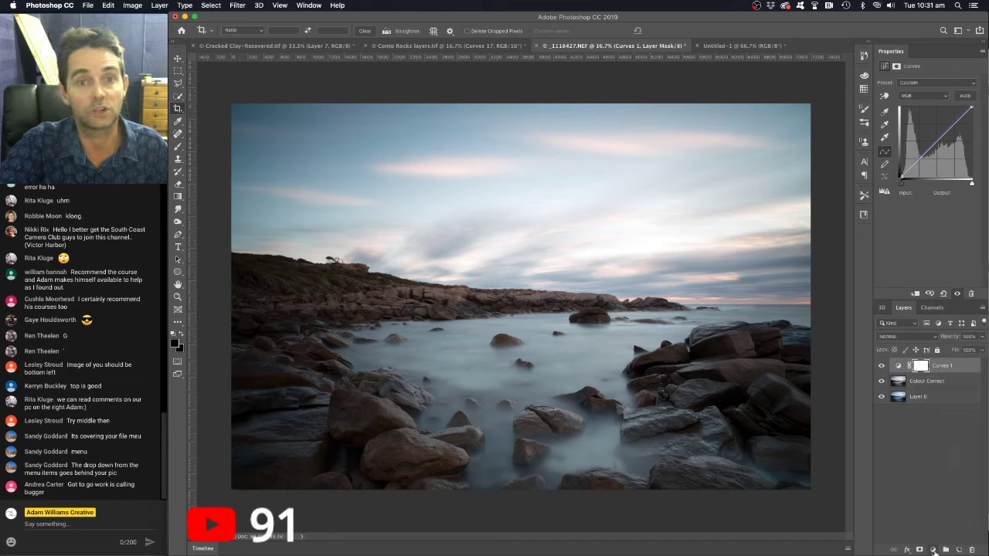
click(933, 549)
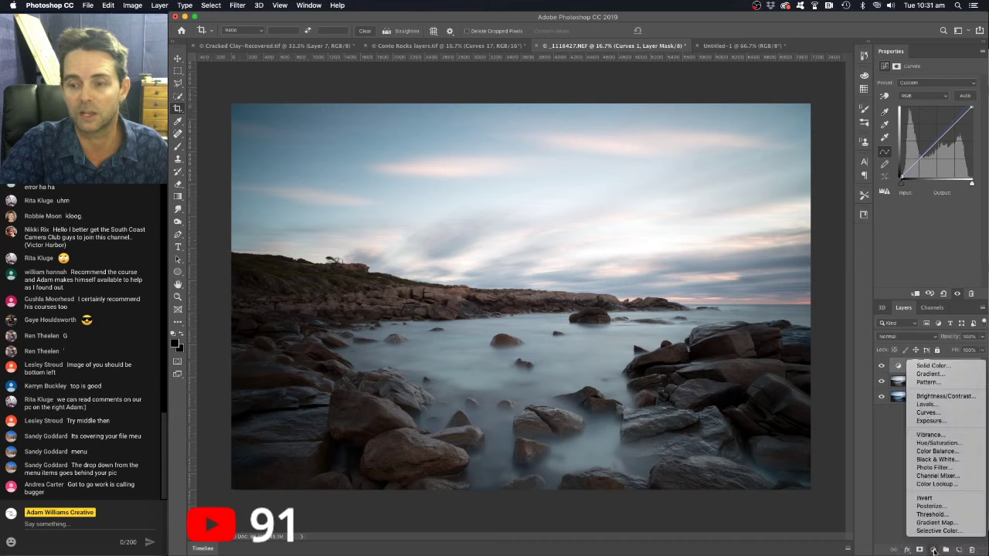
click(930, 413)
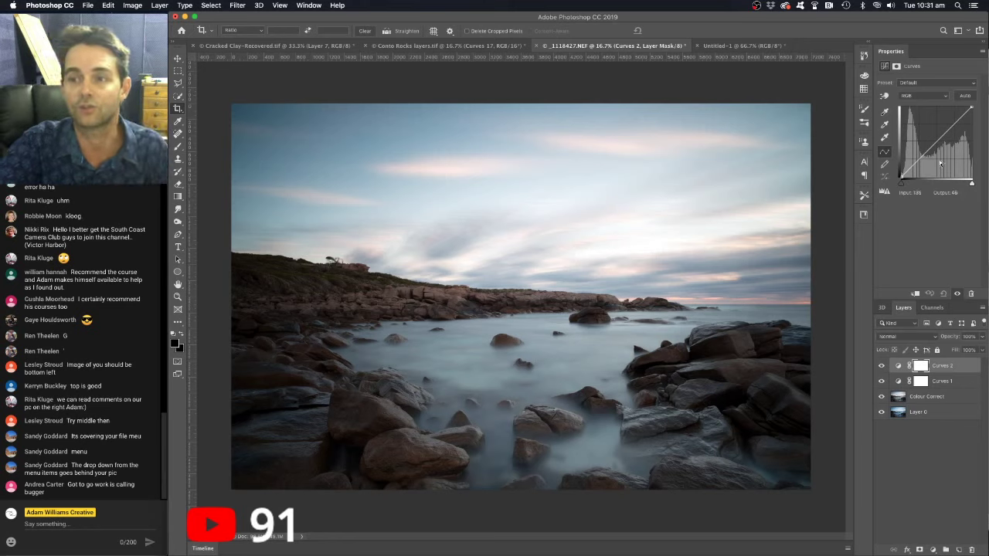
click(937, 139)
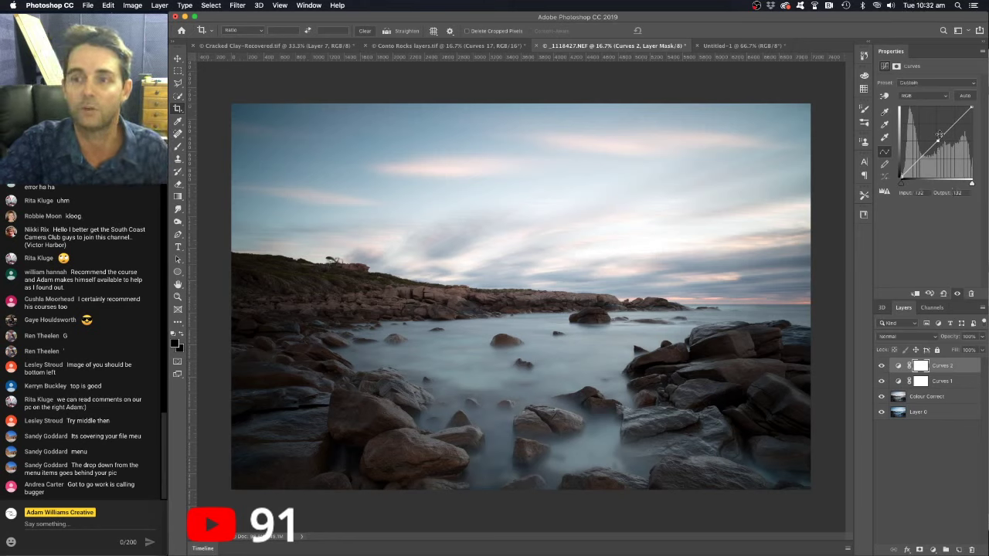
drag(938, 141, 932, 136)
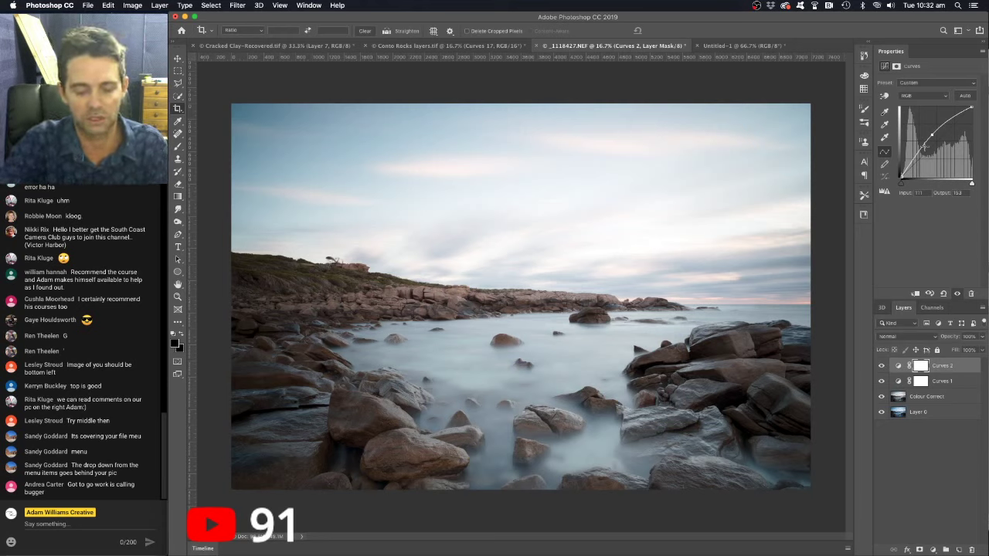
Invert the new Curves layer's mask to black and get the Brush tool ready with white as the foreground colour.
key(super+i)
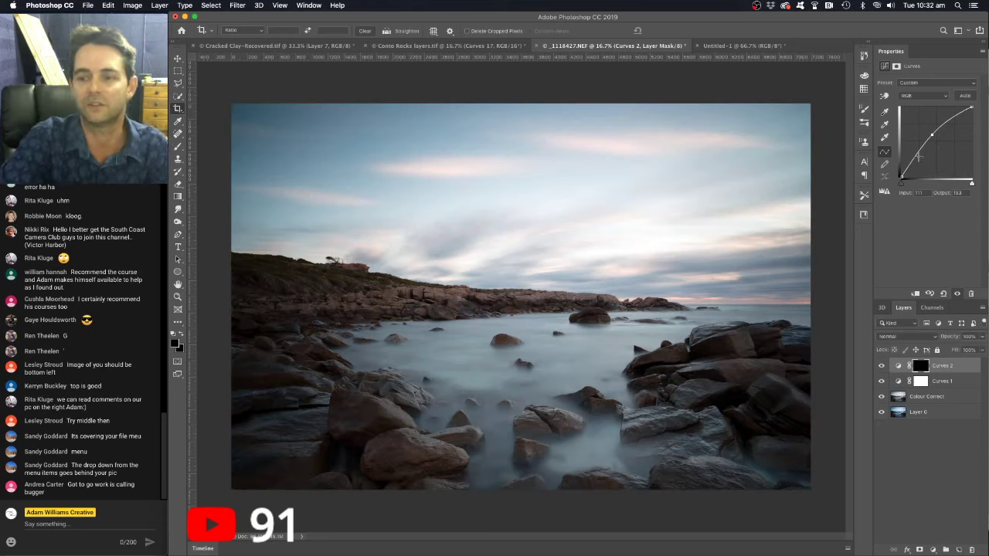
key(b)
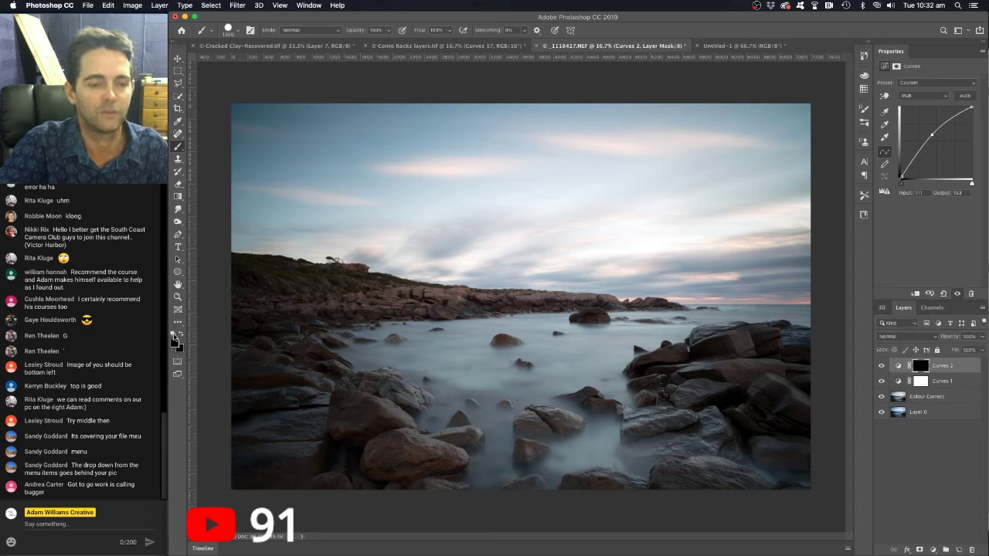
key(x)
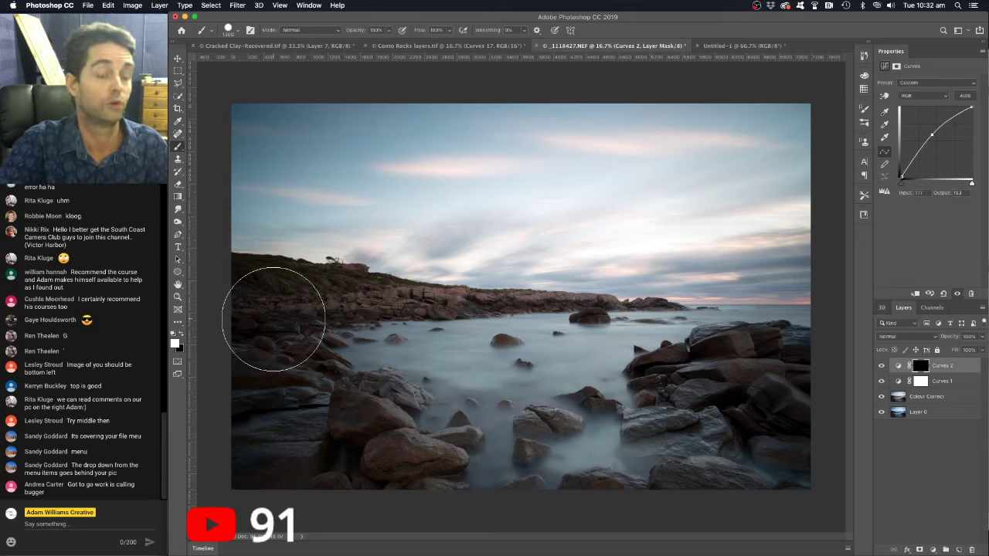
Soften the brush to 0% hardness and check its settings over the photo.
click(239, 32)
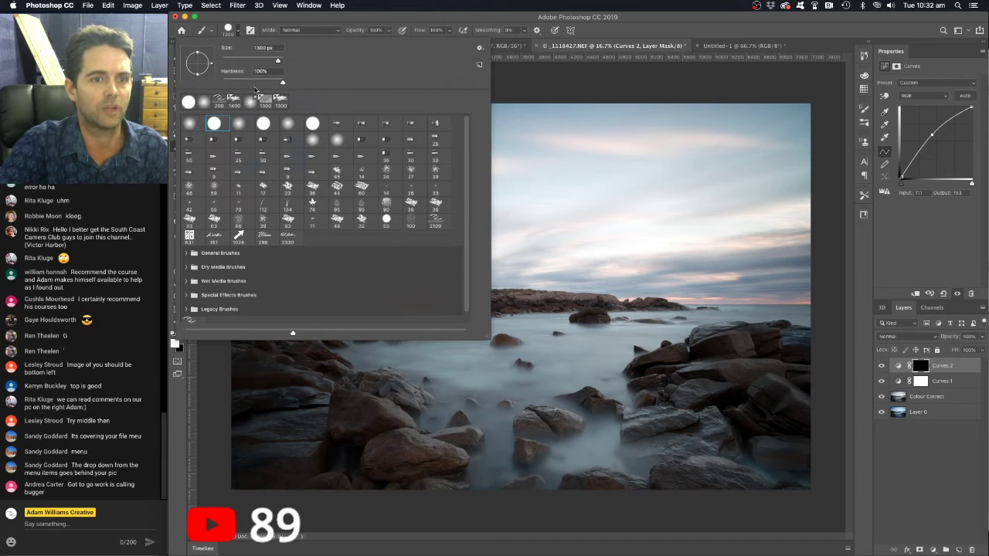
drag(283, 85, 210, 82)
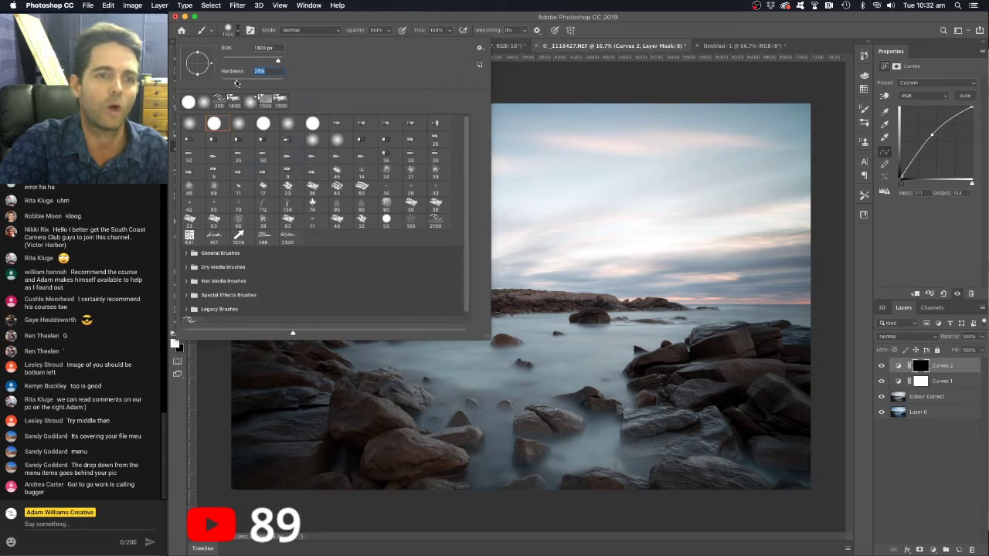
click(239, 33)
click(239, 33)
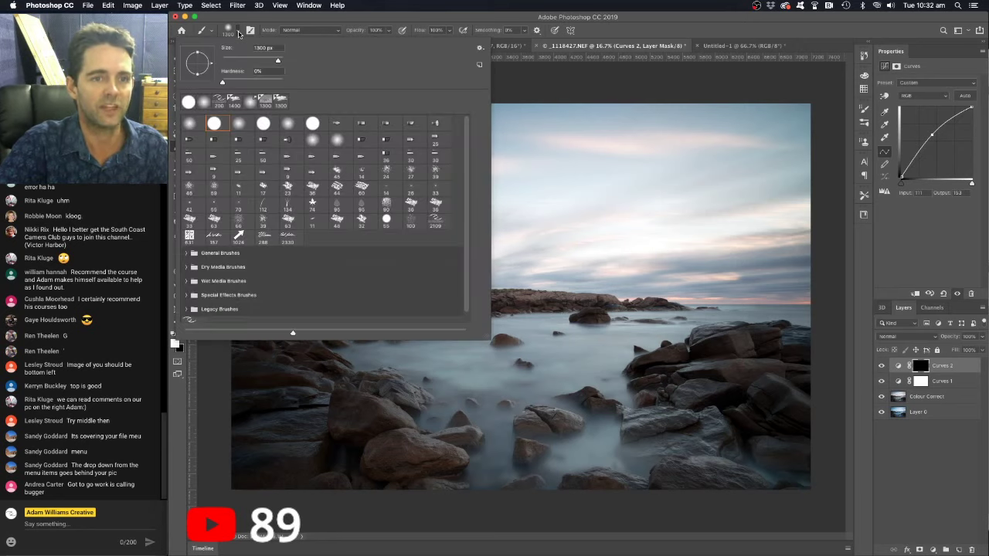
click(239, 34)
right_click(425, 200)
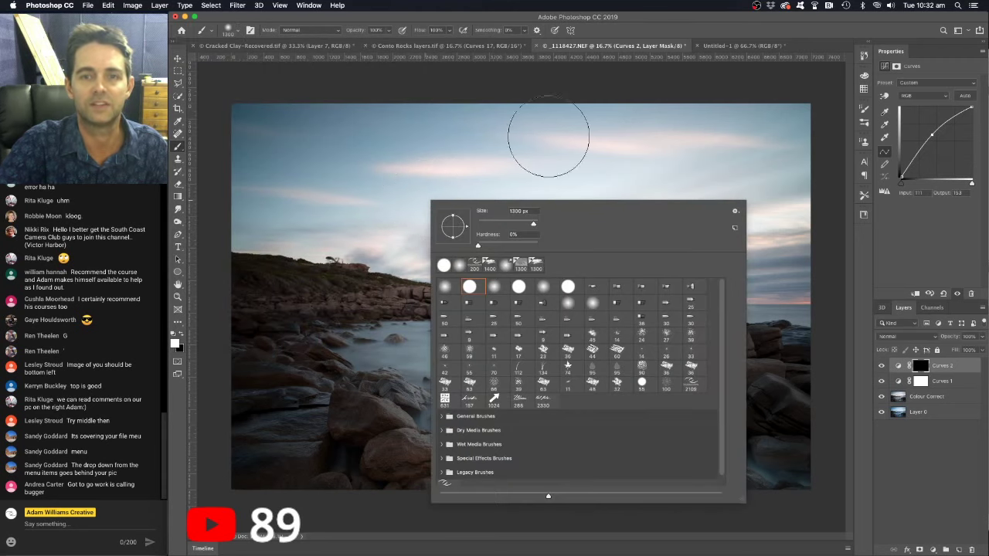
click(561, 43)
Reduce the brush opacity to about 30% and its flow to about 50%.
click(389, 30)
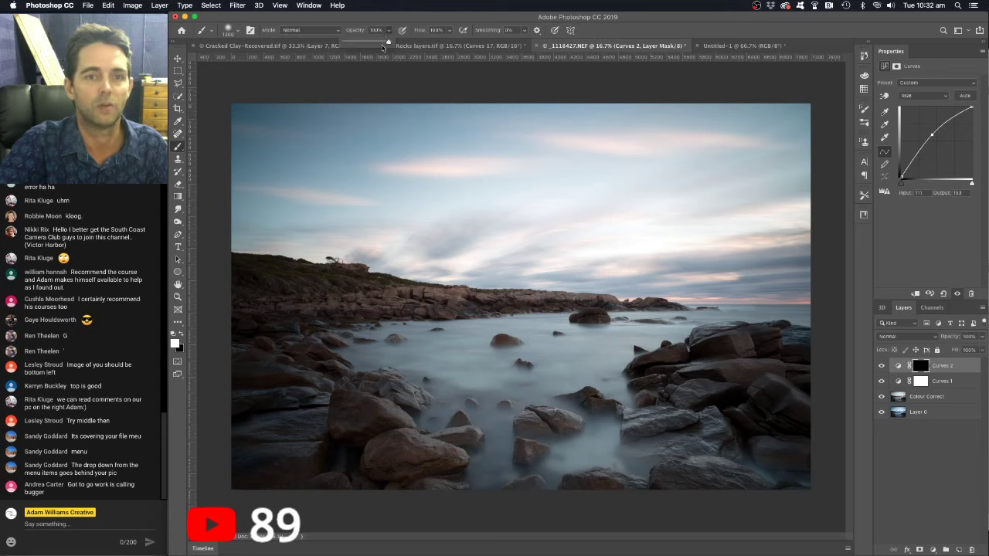
drag(384, 43, 358, 44)
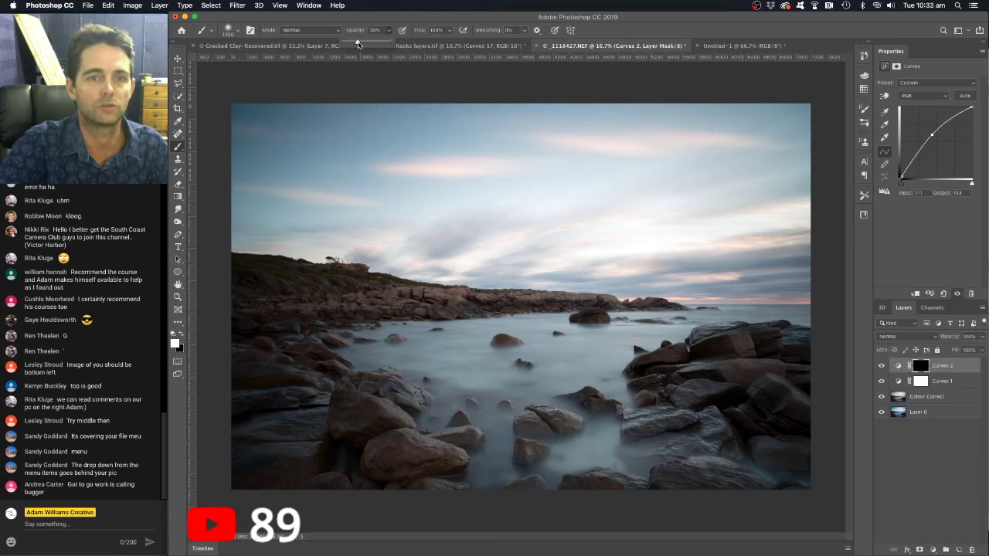
click(449, 30)
drag(450, 43, 426, 44)
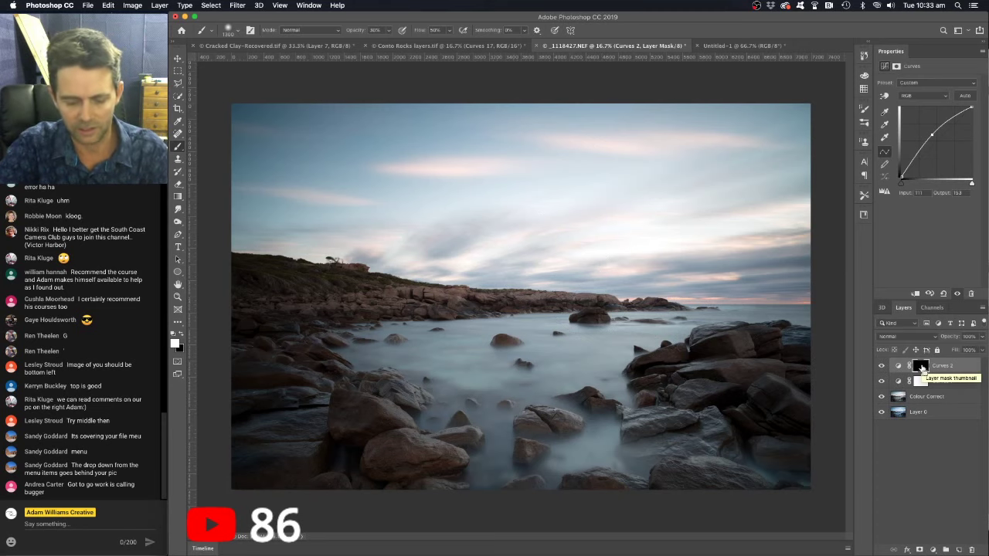
Invert the Curves 2 mask to white to compare the photo with that layer hidden and shown, and restore the black mask.
key(super+i)
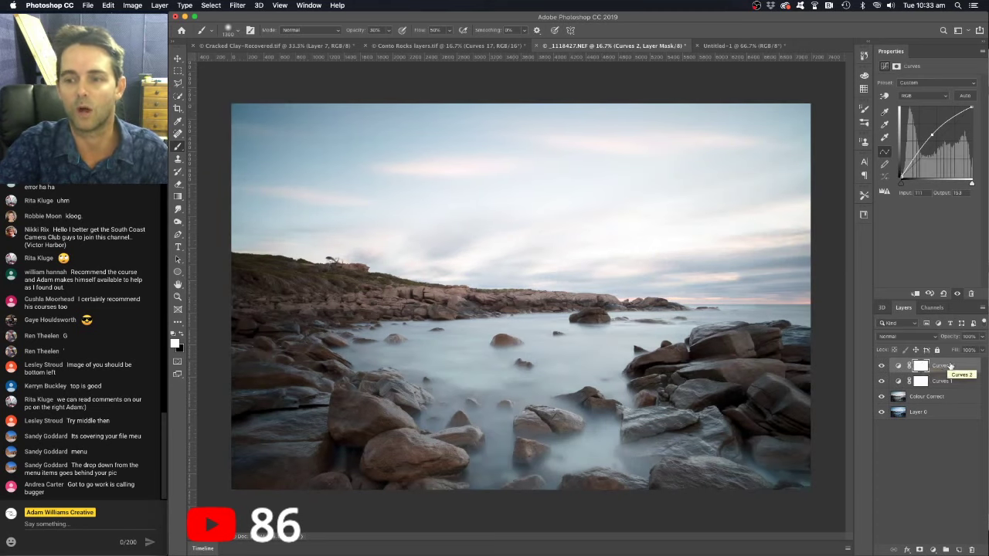
click(882, 368)
click(882, 368)
click(882, 367)
click(882, 367)
click(882, 368)
click(882, 368)
click(882, 367)
click(882, 368)
click(882, 369)
click(883, 368)
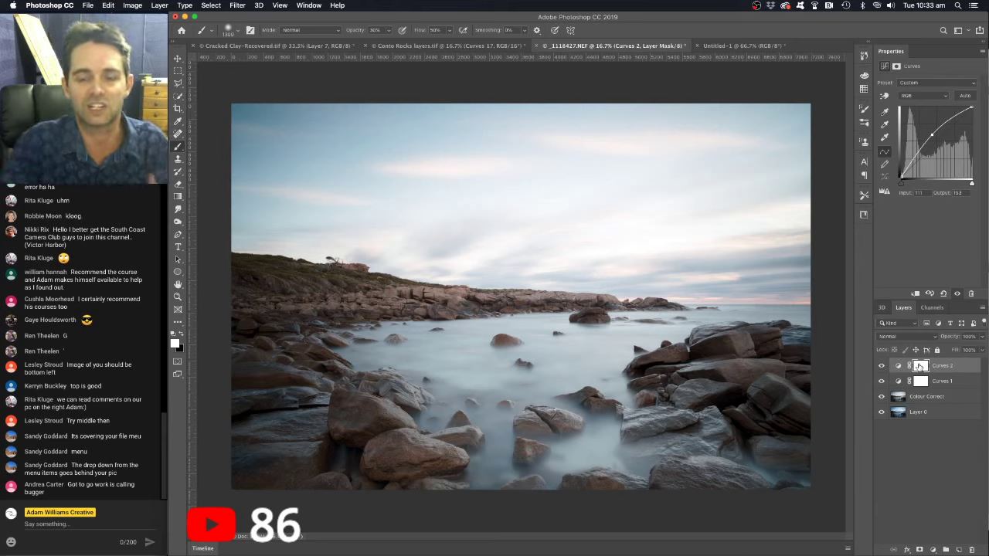
click(882, 366)
click(882, 366)
click(882, 366)
click(882, 367)
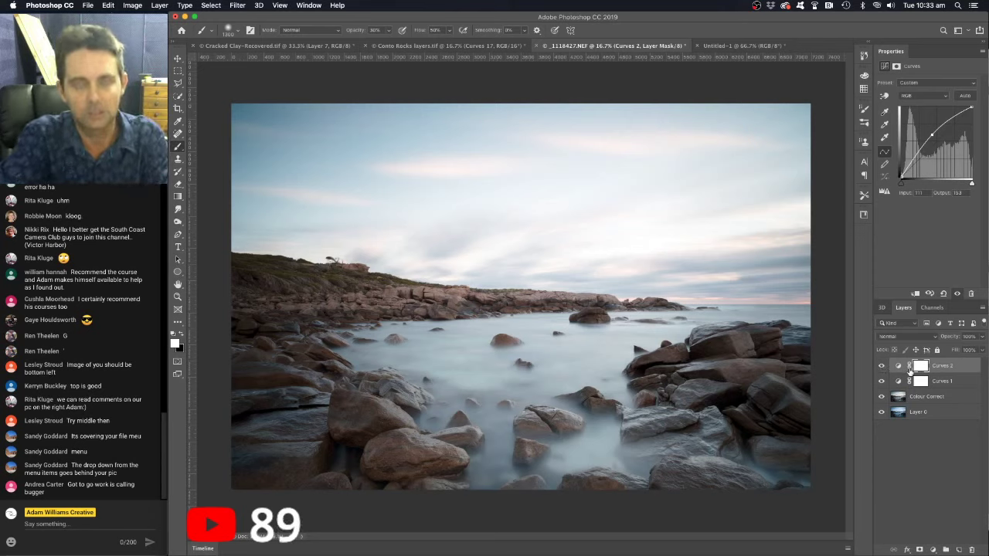
key(super+i)
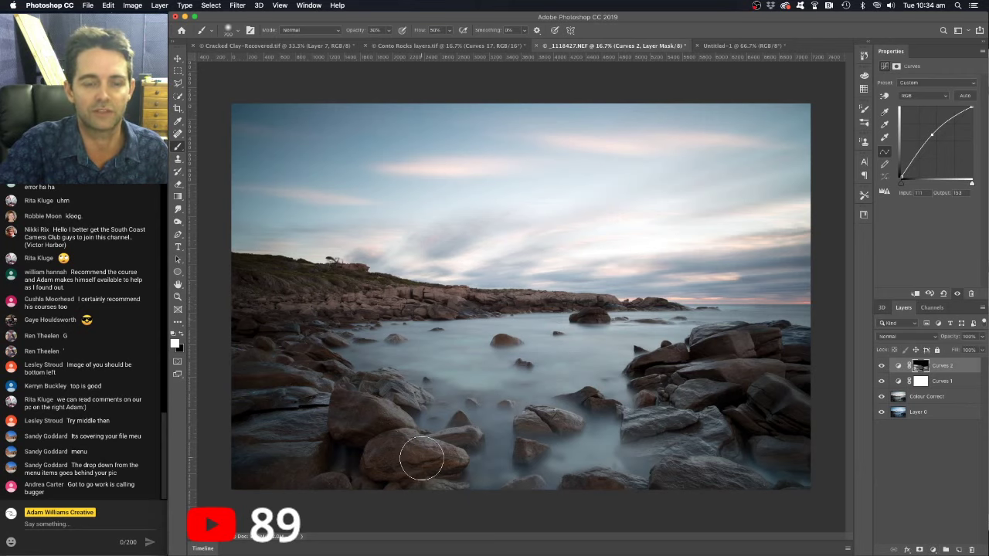
click(933, 549)
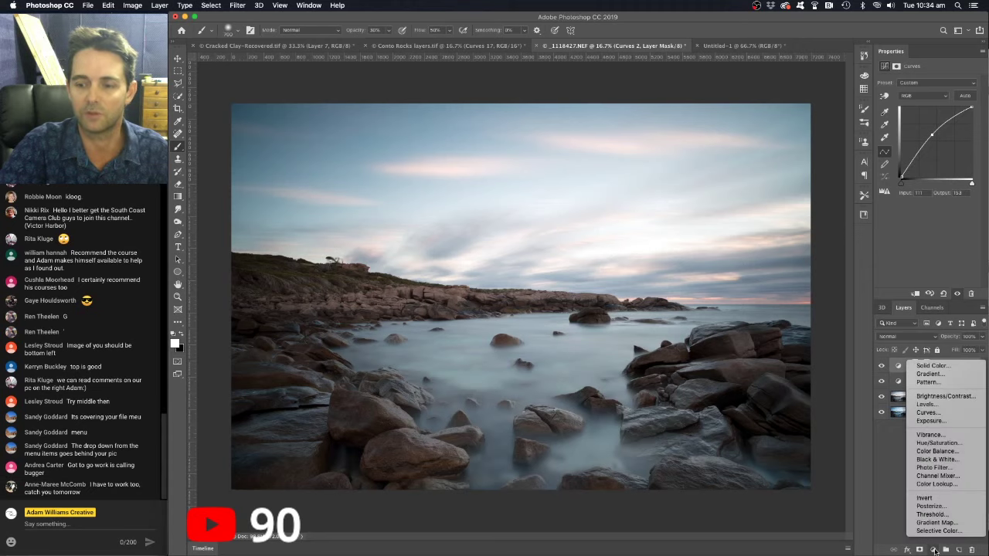
click(956, 367)
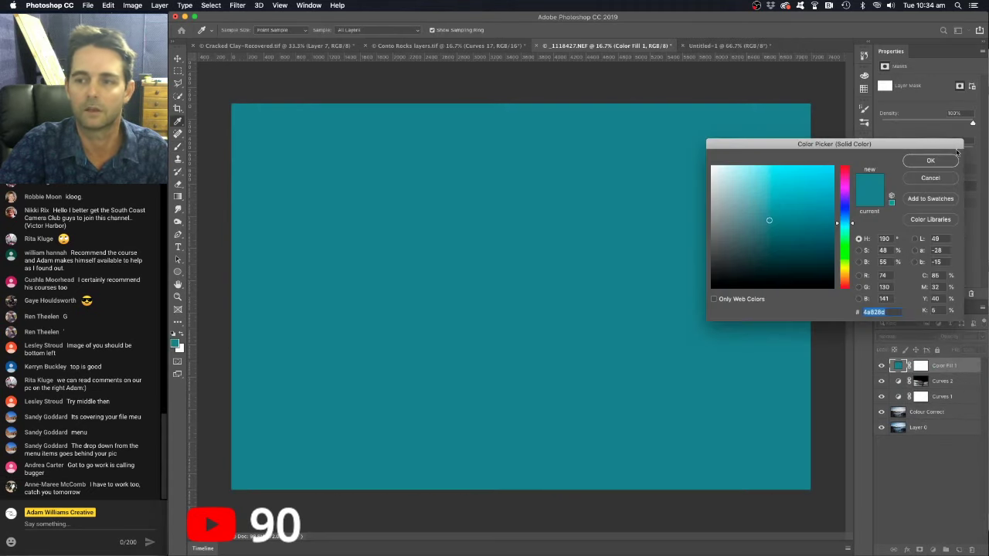
click(930, 178)
Add a Solid Color fill layer above Curves 2 in an orange-brown, hex 866440.
click(933, 549)
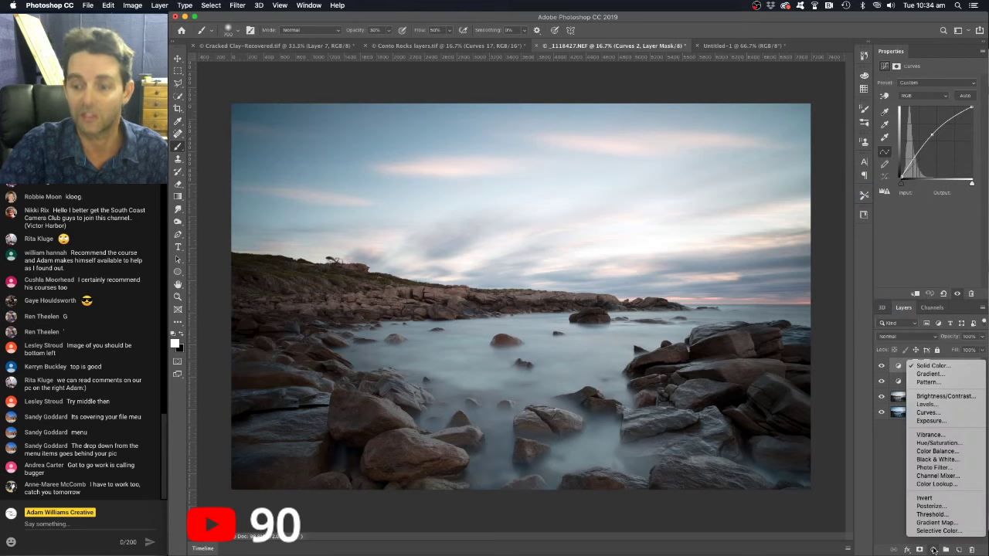
click(927, 367)
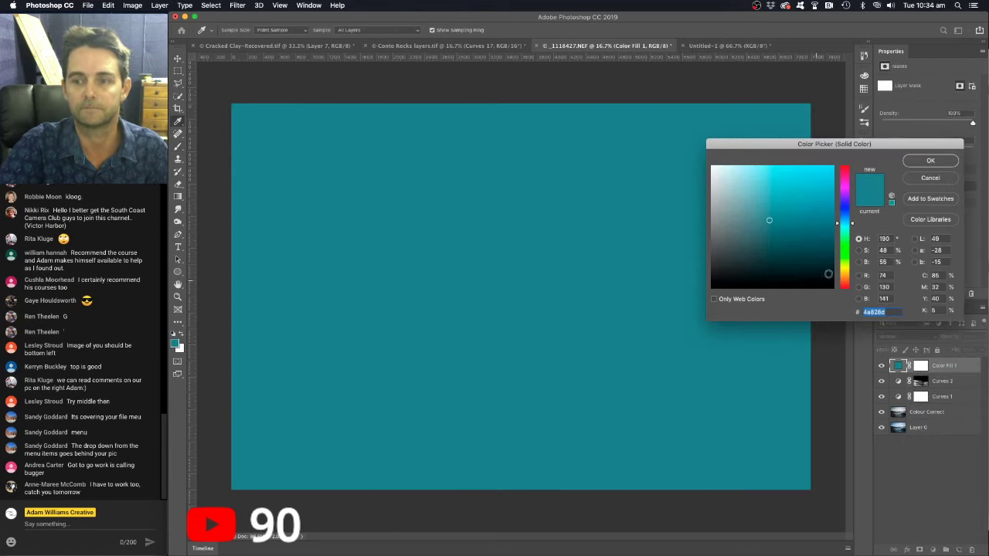
click(845, 282)
drag(845, 281, 845, 279)
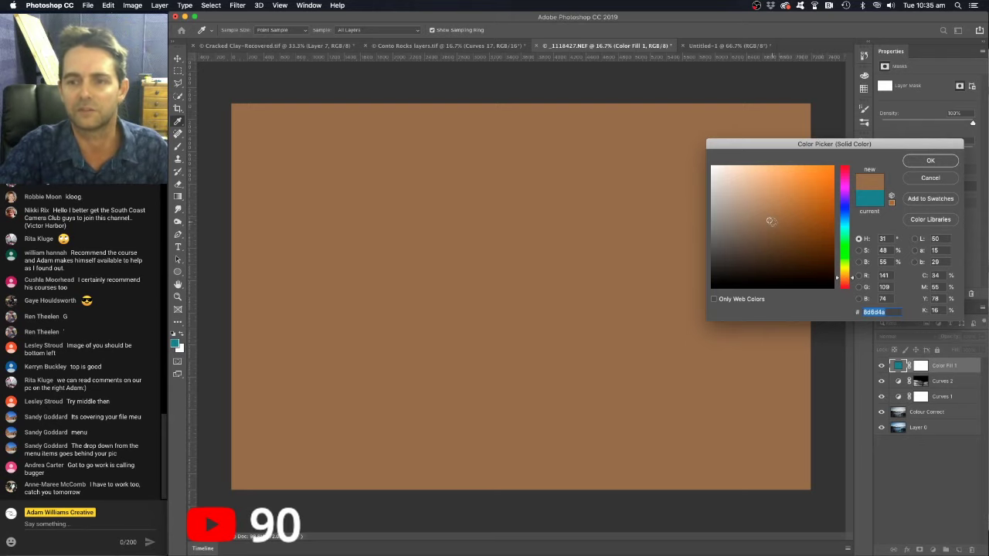
mouse_move(770, 221)
mouse_down()
mouse_move(766, 214)
mouse_move(772, 220)
mouse_up()
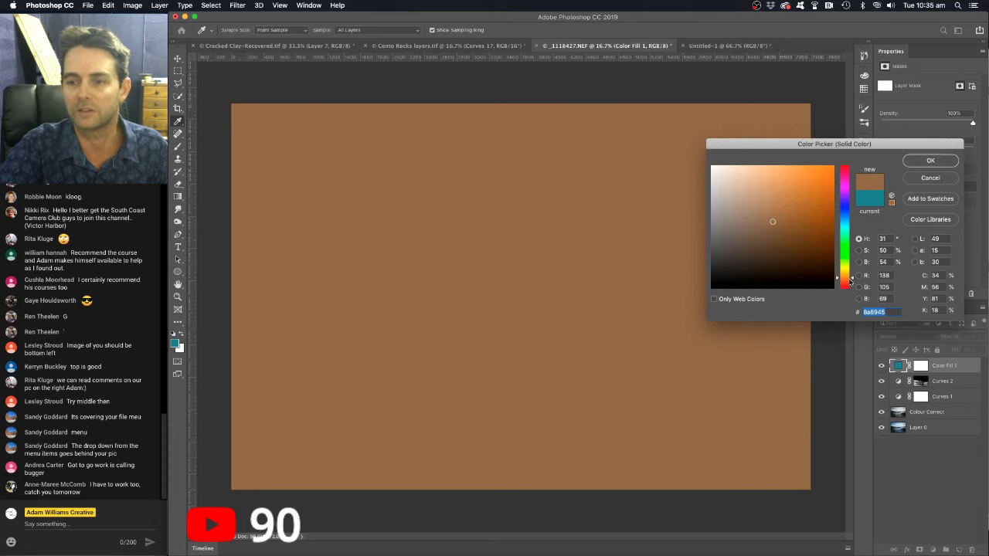
click(775, 223)
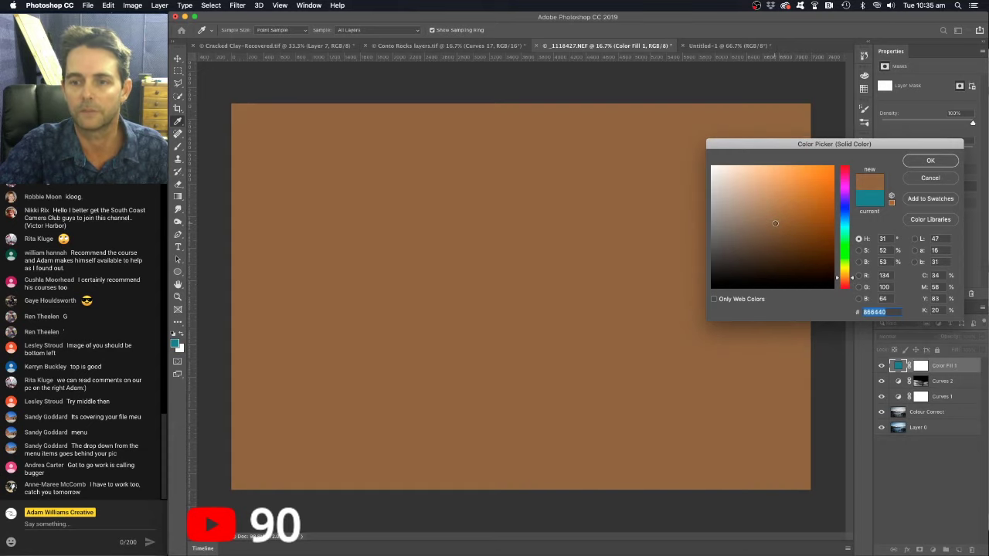
click(922, 162)
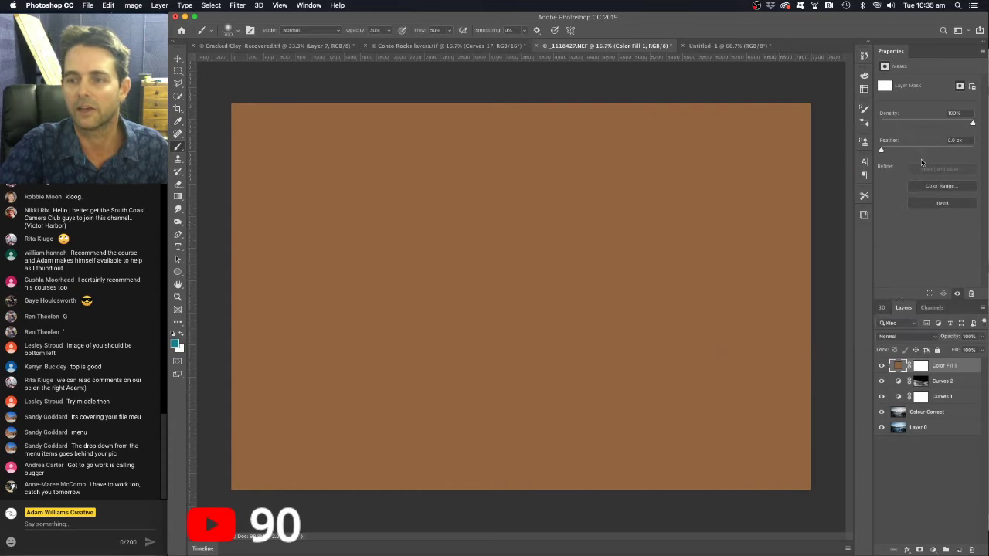
Set the Color Fill 1 layer's blend mode to Color Dodge and change its colour to the more saturated brown 8c662f.
click(908, 340)
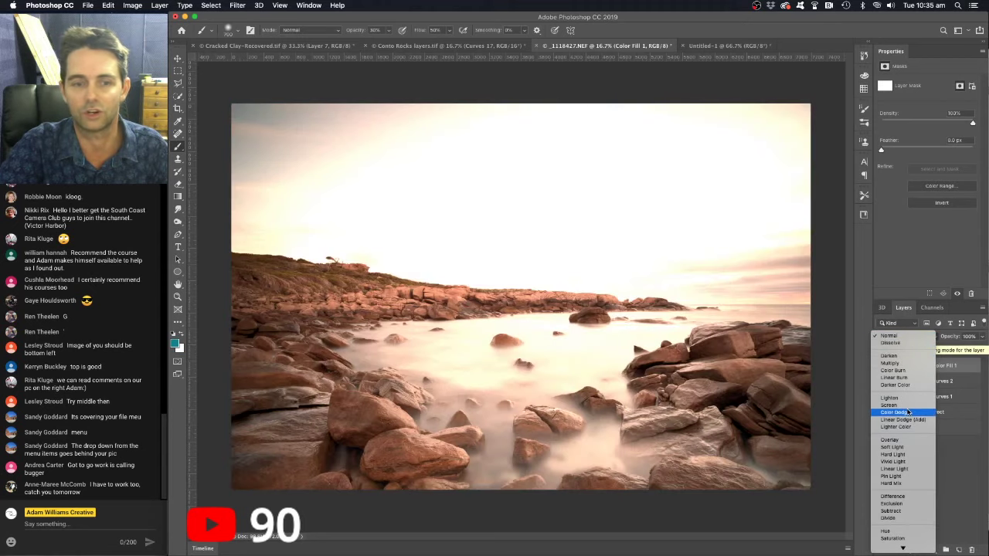
click(909, 412)
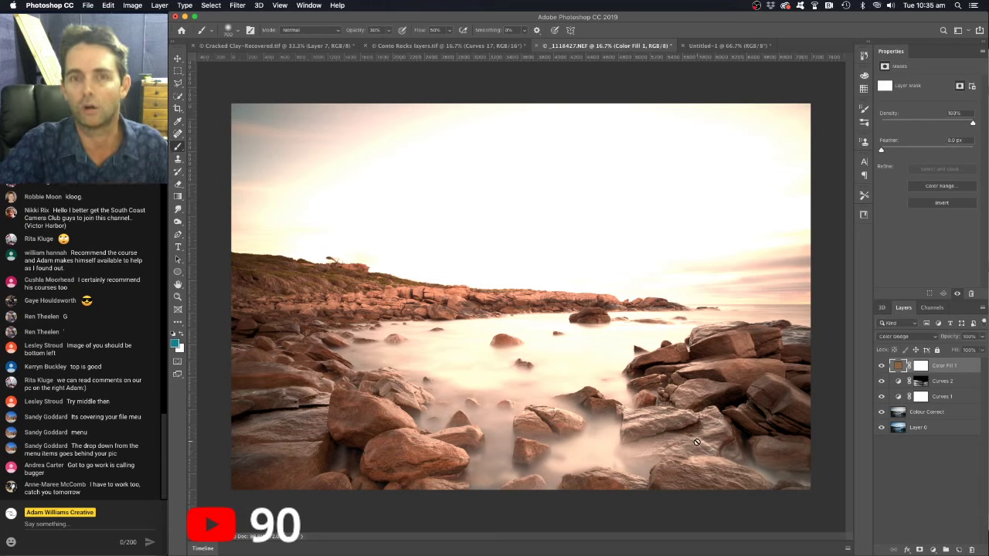
double_click(899, 368)
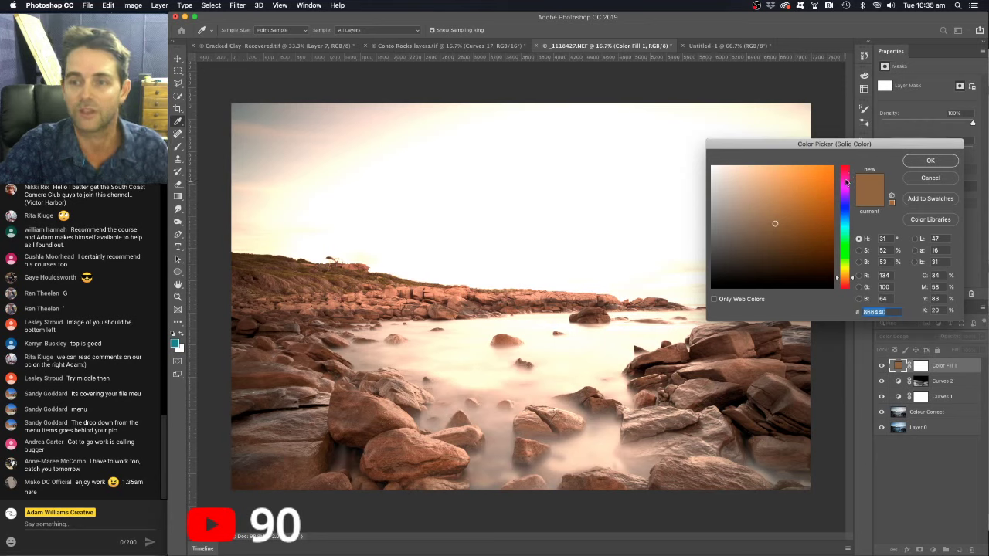
drag(853, 280, 853, 281)
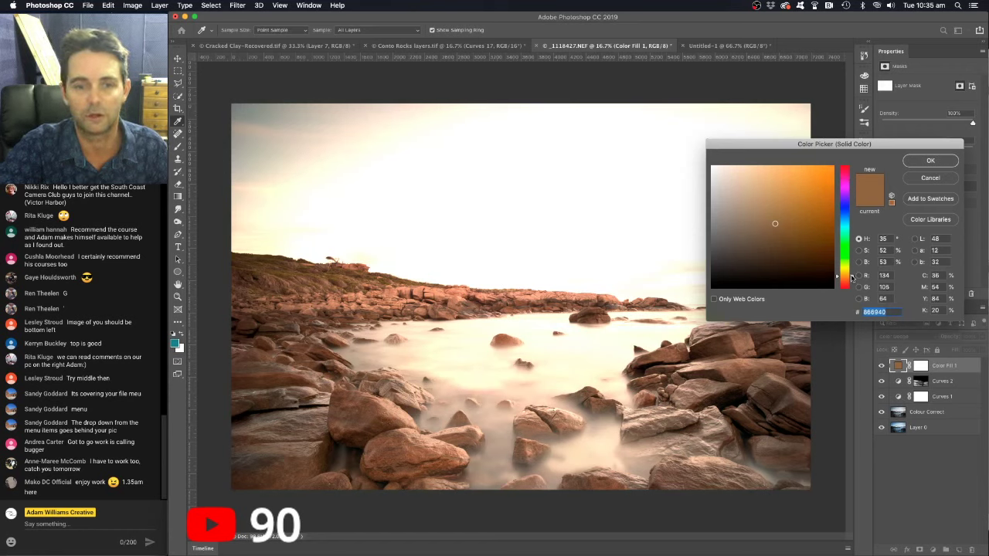
mouse_move(776, 226)
mouse_down()
mouse_move(778, 236)
mouse_move(792, 221)
mouse_up()
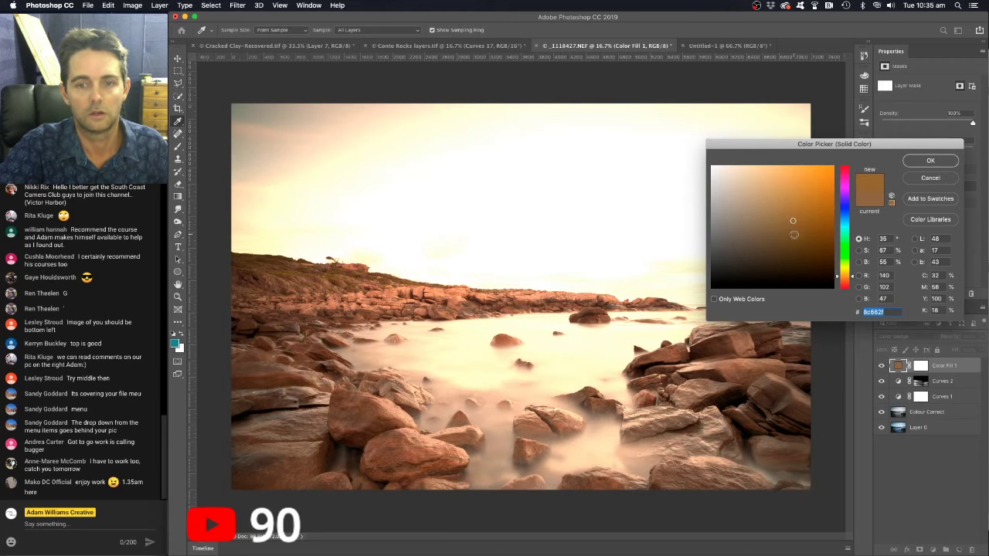
click(923, 160)
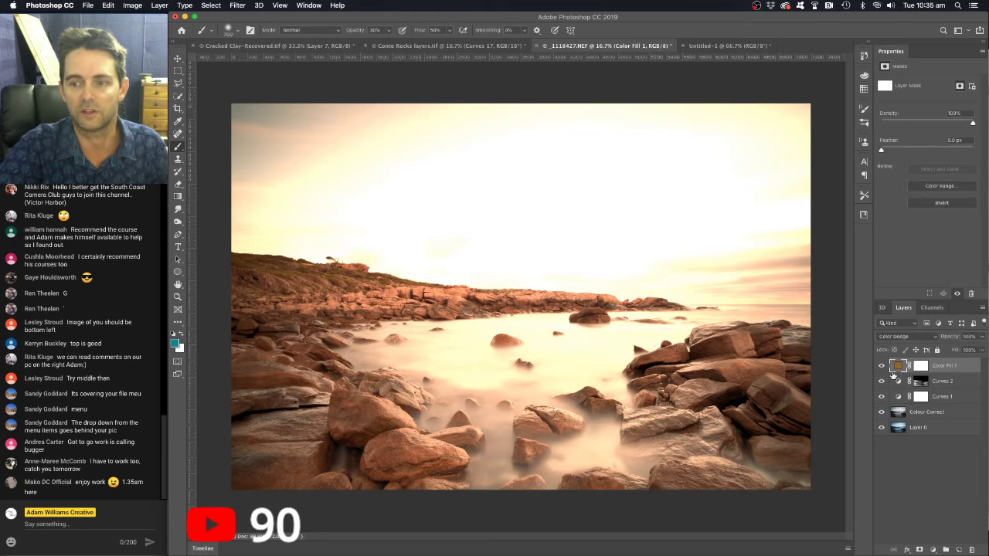
Invert the Color Fill 1 mask to black and reduce the brush opacity to about 11%.
click(920, 366)
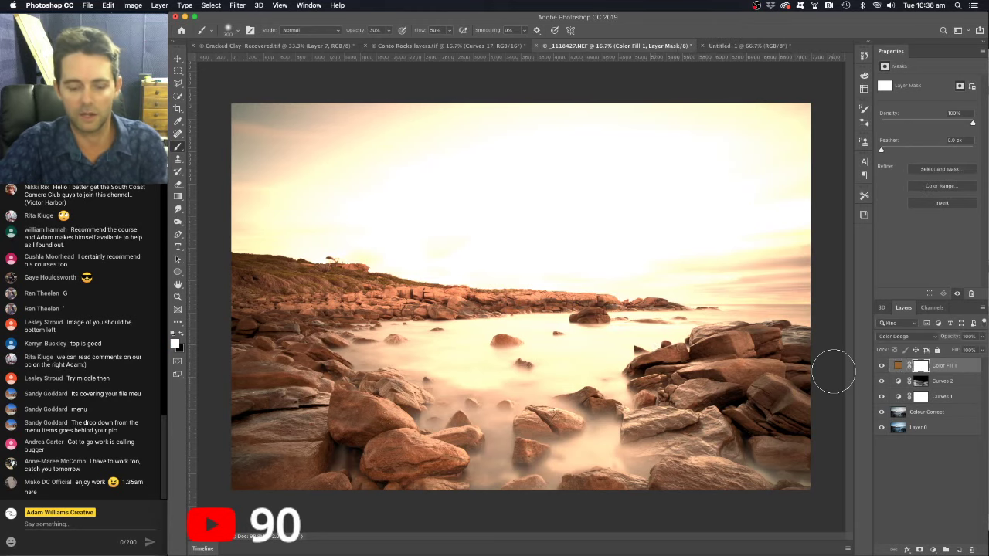
key(super+i)
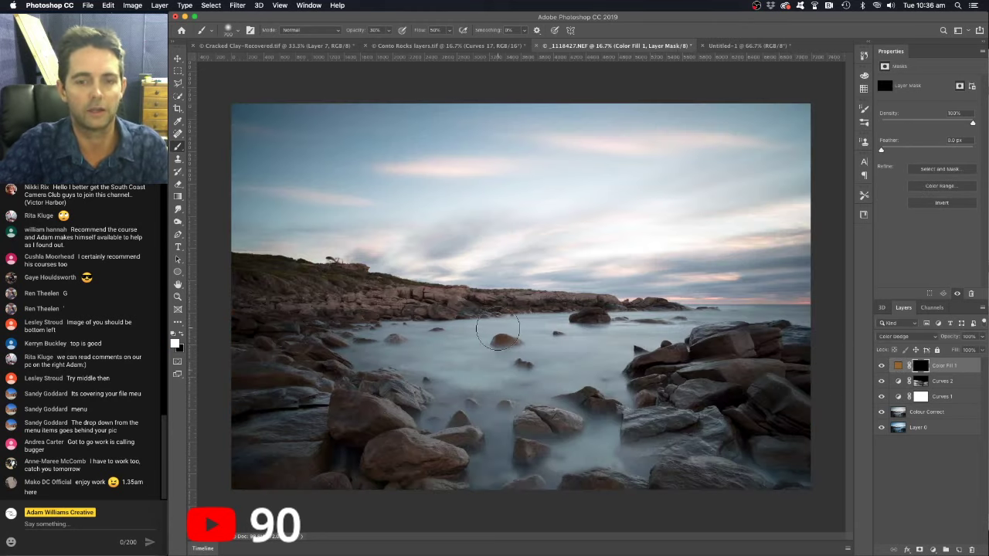
click(388, 30)
drag(380, 44, 375, 43)
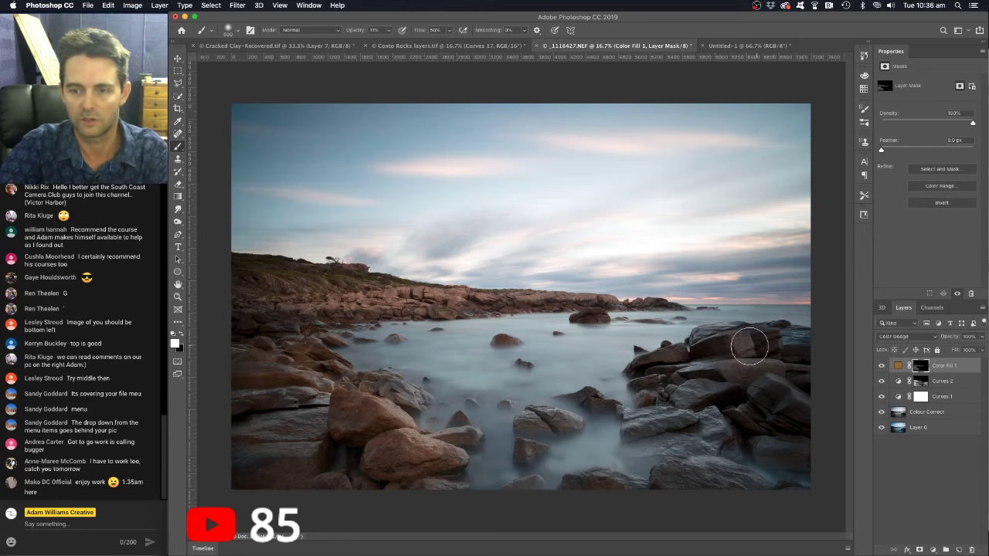
Paint the warm glow onto the rocks, headland and nearby water through the Color Fill 1 mask, varying the brush size between about 500 and 1000 px.
key(bracketleft)
key(bracketleft)
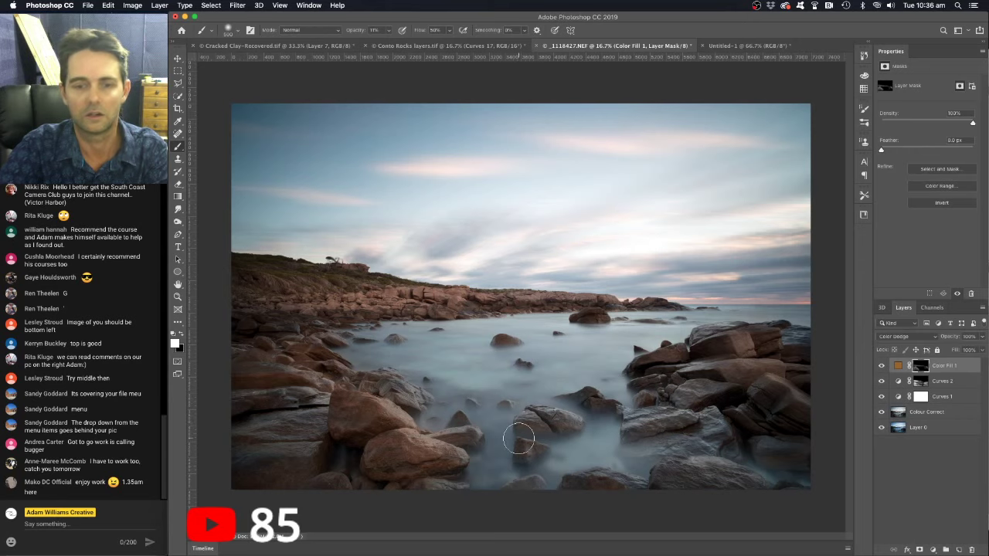
key(bracketright)
key(bracketright)
key(bracketright)
key(bracketright)
key(bracketright)
key(bracketright)
key(bracketright)
key(bracketright)
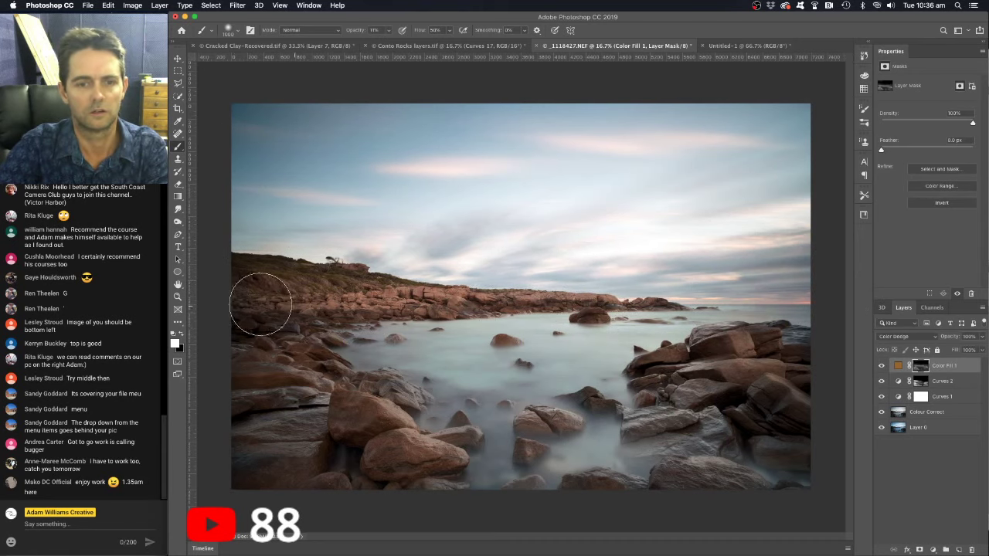
key(bracketleft)
key(bracketleft)
key(bracketleft)
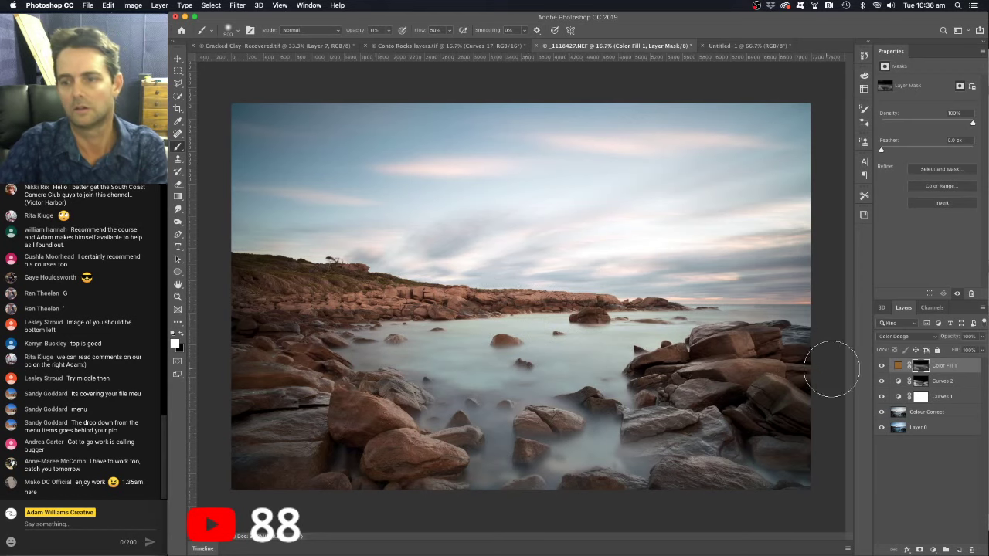
Compare the photo with the Color Fill 1 layer hidden and shown, leaving the layer visible.
click(882, 366)
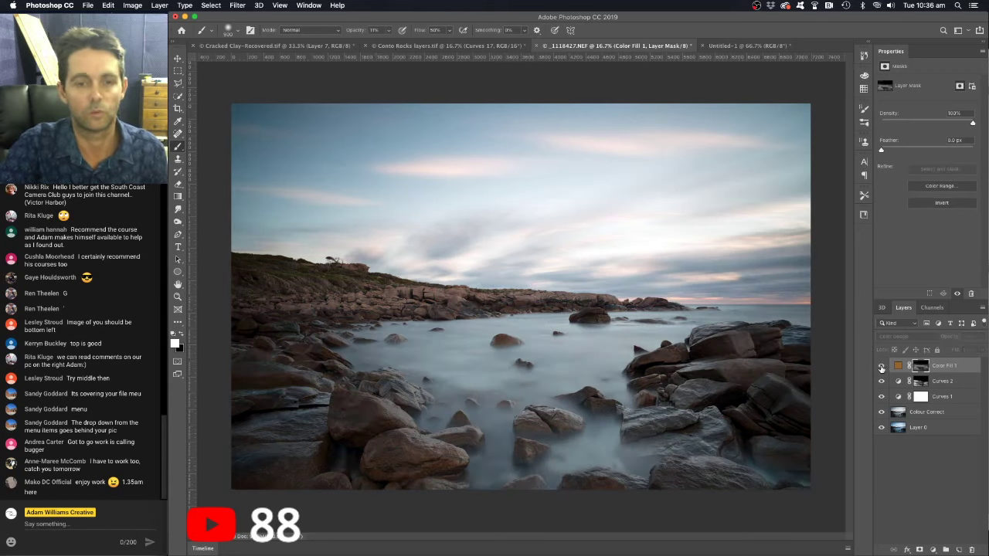
click(882, 367)
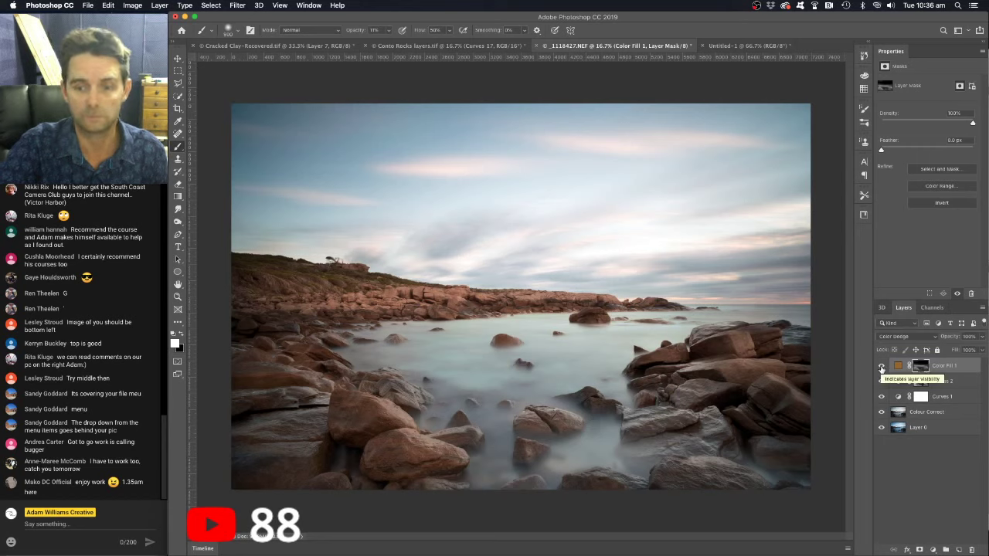
click(882, 367)
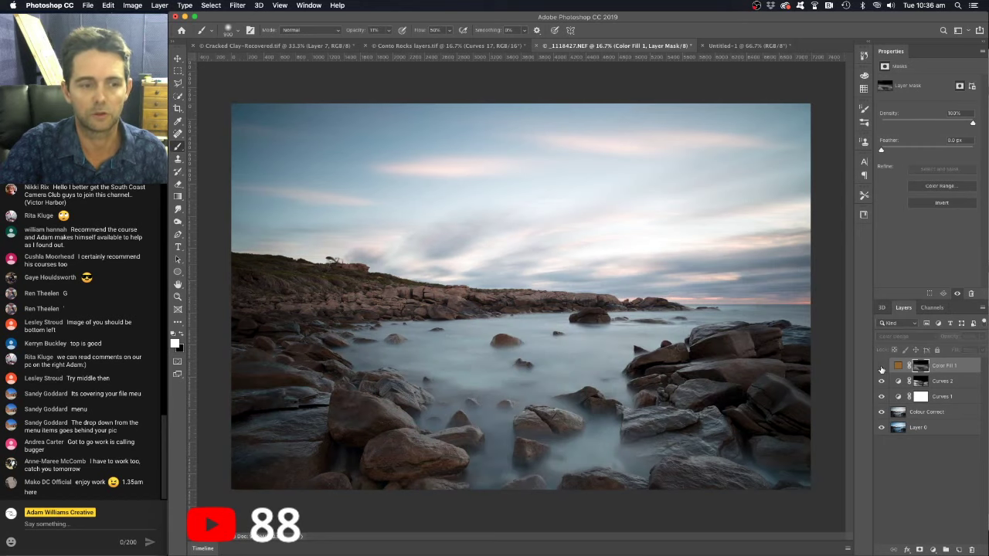
click(882, 367)
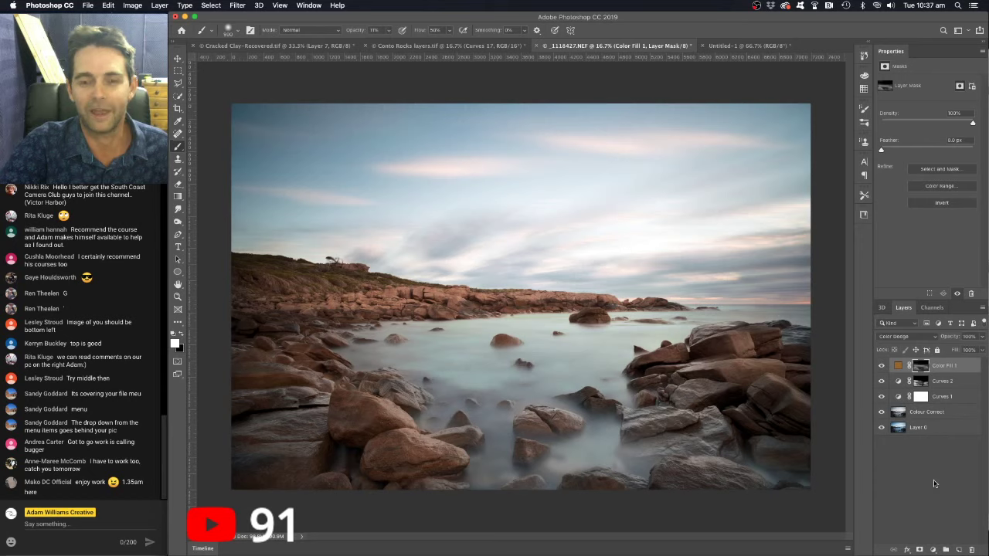
click(882, 366)
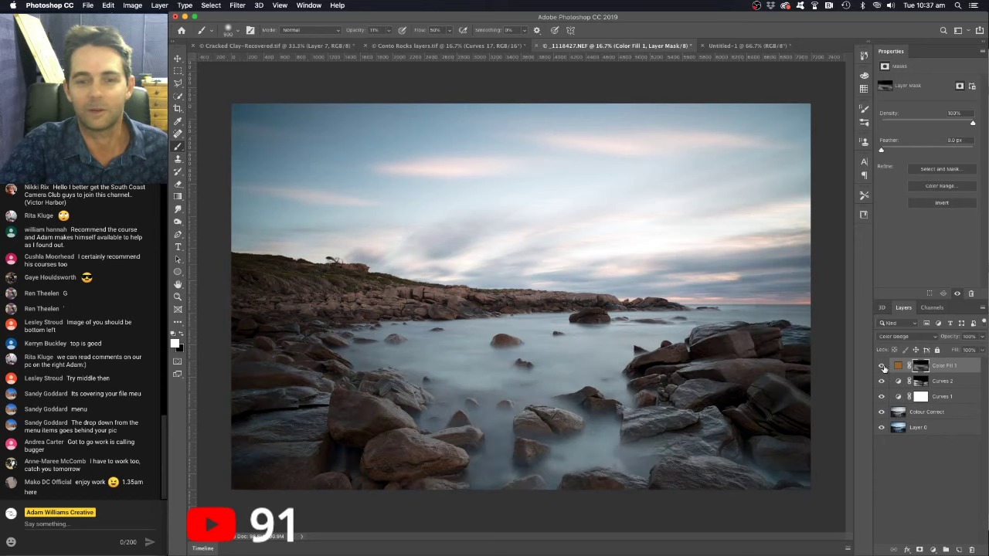
click(882, 366)
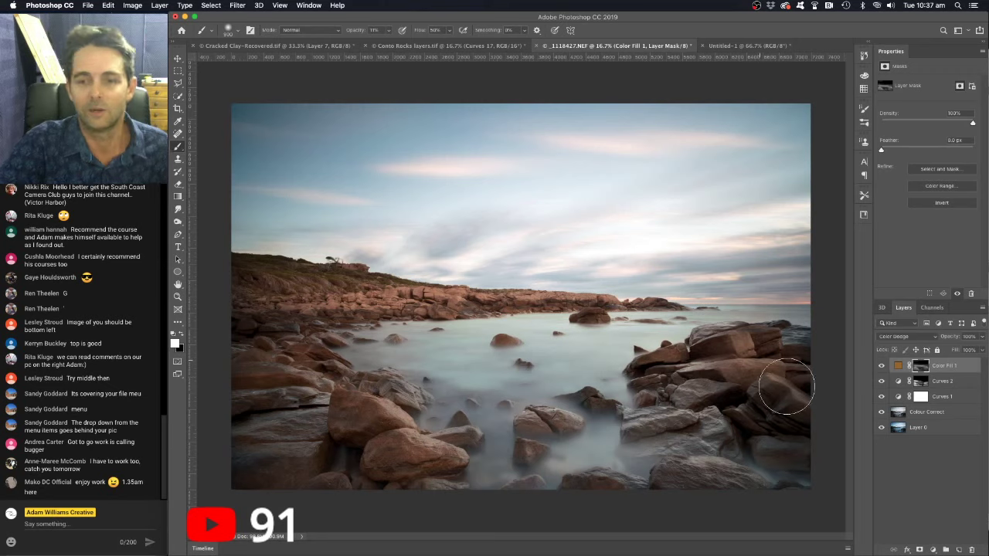
Add a new Curves adjustment layer above Color Fill 1 and try out a midtone point on its curve.
click(932, 549)
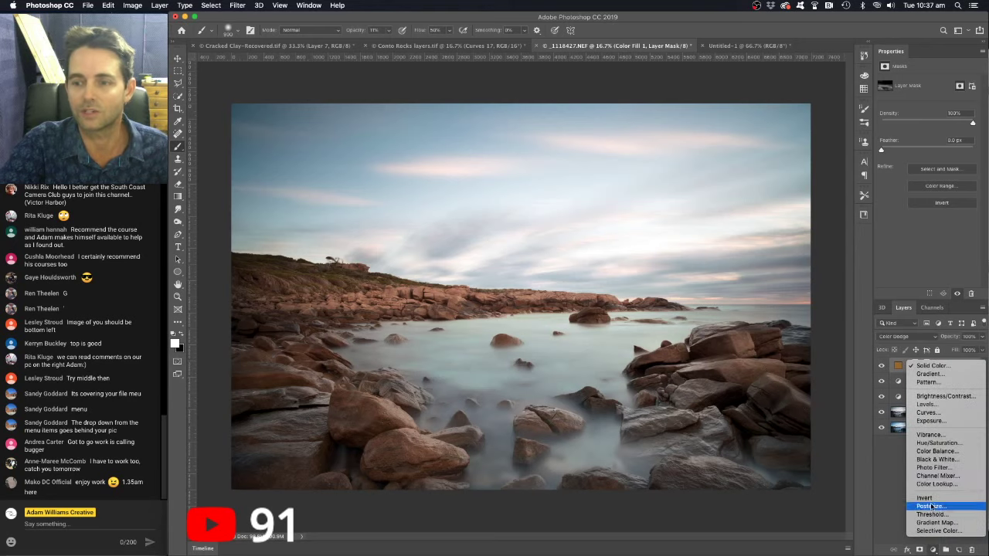
click(928, 413)
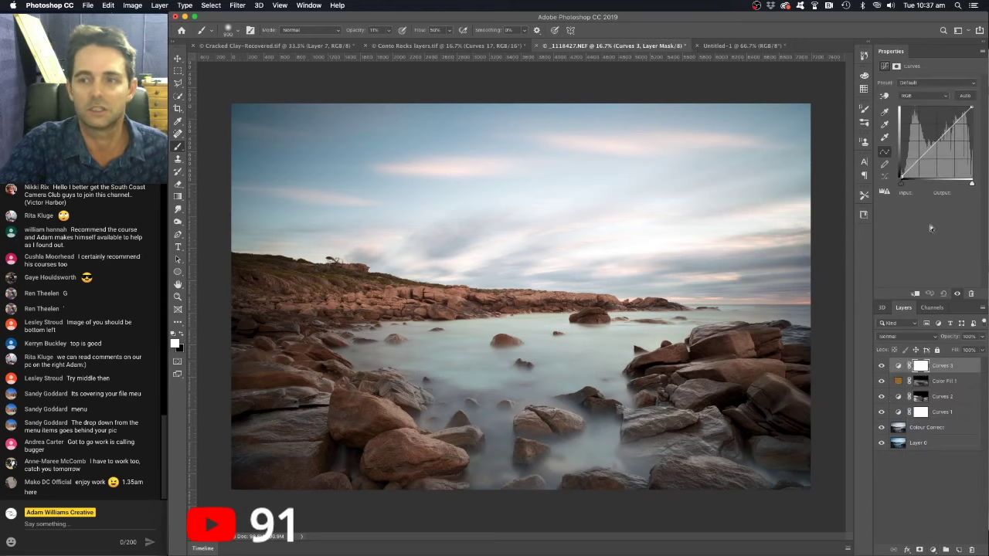
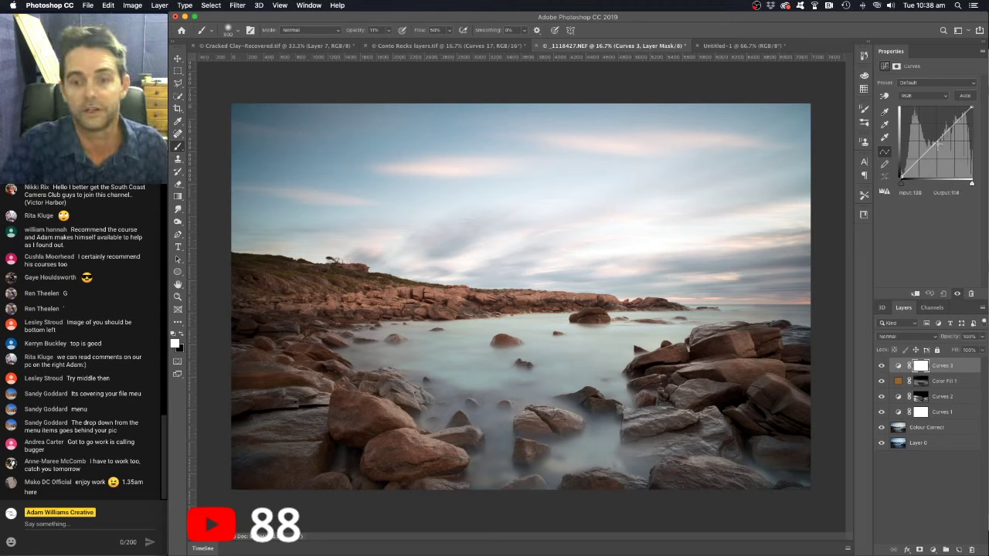
drag(937, 144, 915, 192)
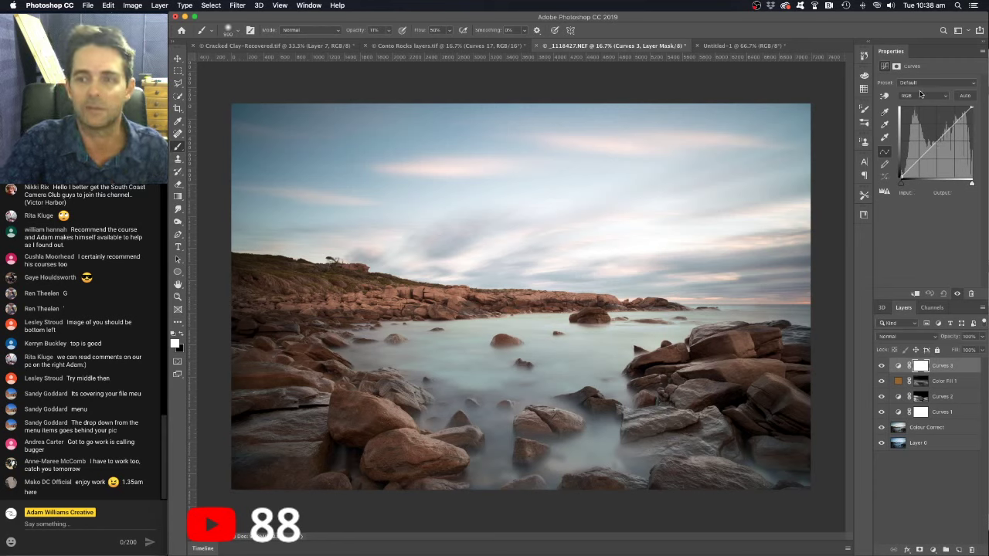
Try a contrast S-curve on the Curves 3 layer with a lowered shadow point and a raised highlight point, and remove both points.
click(918, 159)
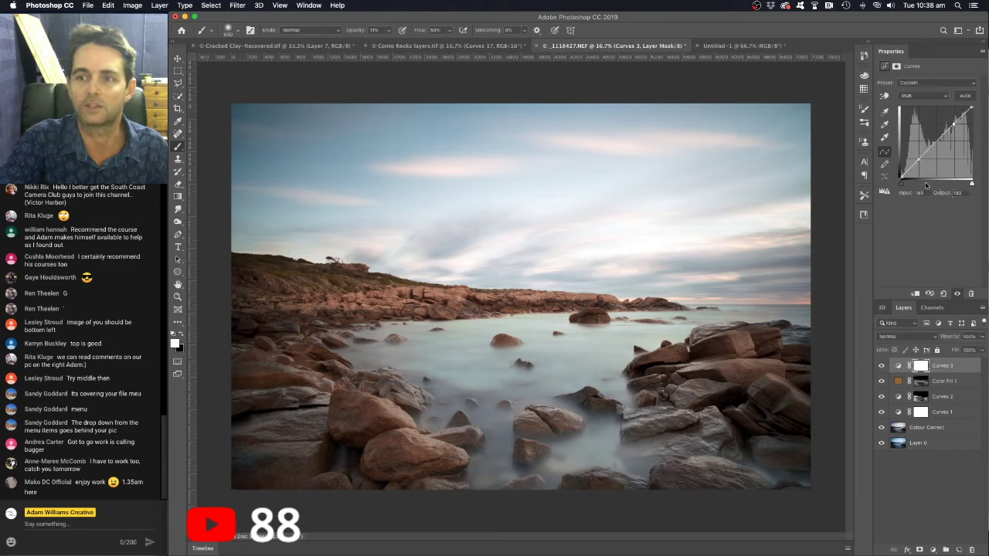
click(955, 121)
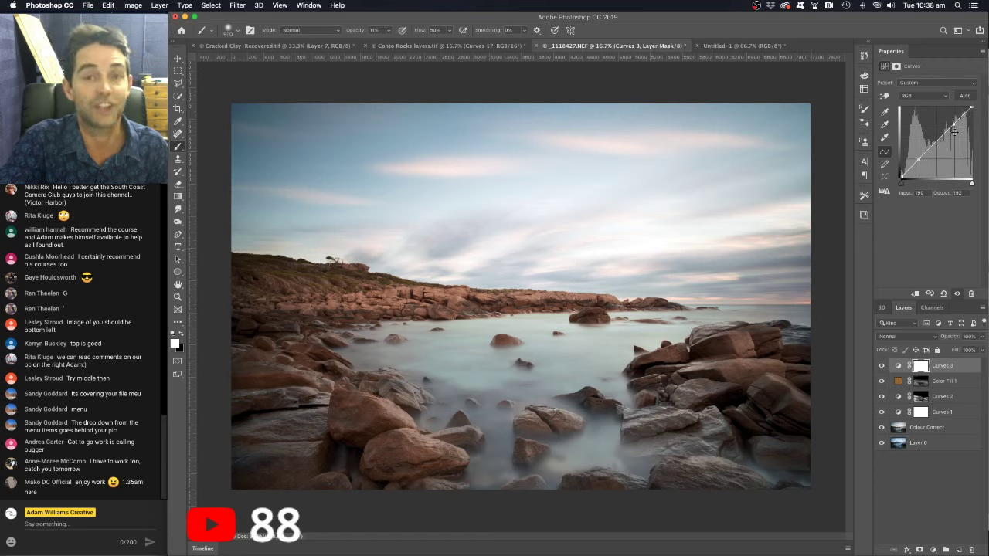
drag(918, 159, 920, 158)
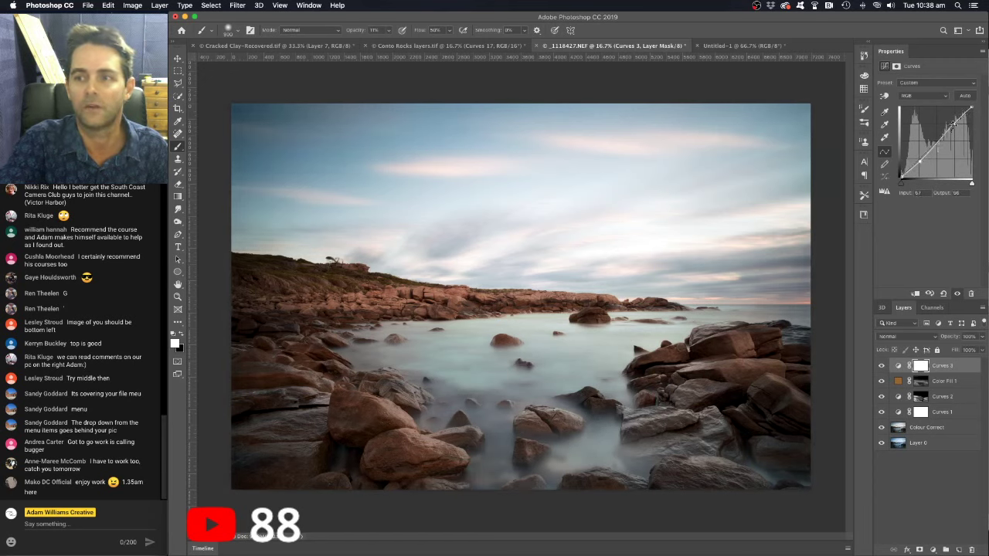
drag(954, 121, 950, 122)
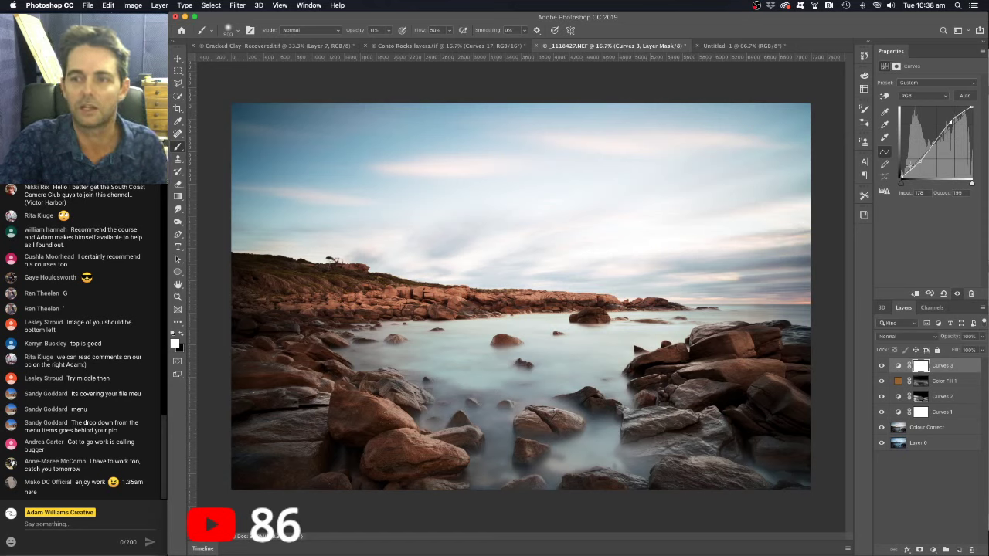
drag(920, 161, 920, 157)
drag(957, 120, 986, 154)
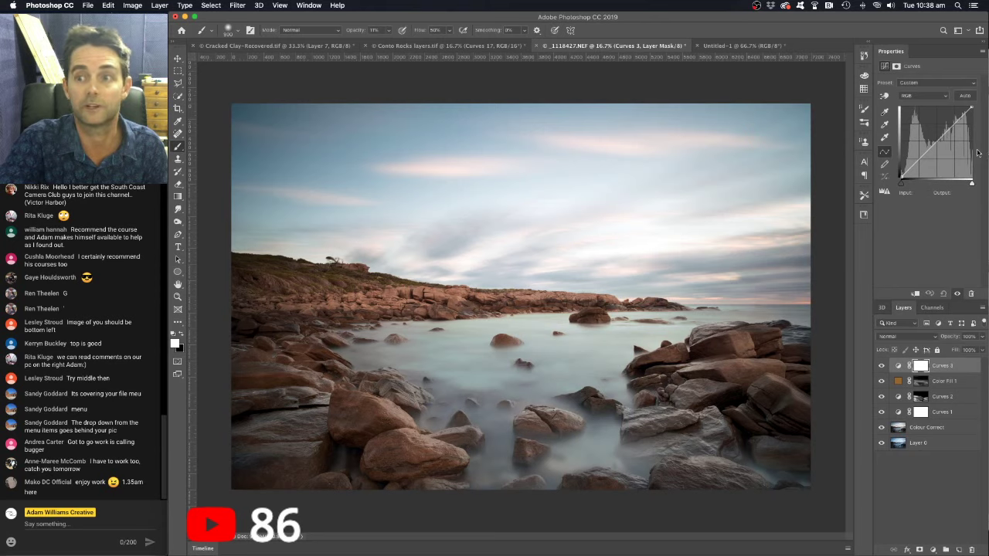
Anchor the shadows at 84 and lift the midtones on the Curves 3 curve, painting the brightening onto the distant headland rocks through an inverted mask.
click(884, 97)
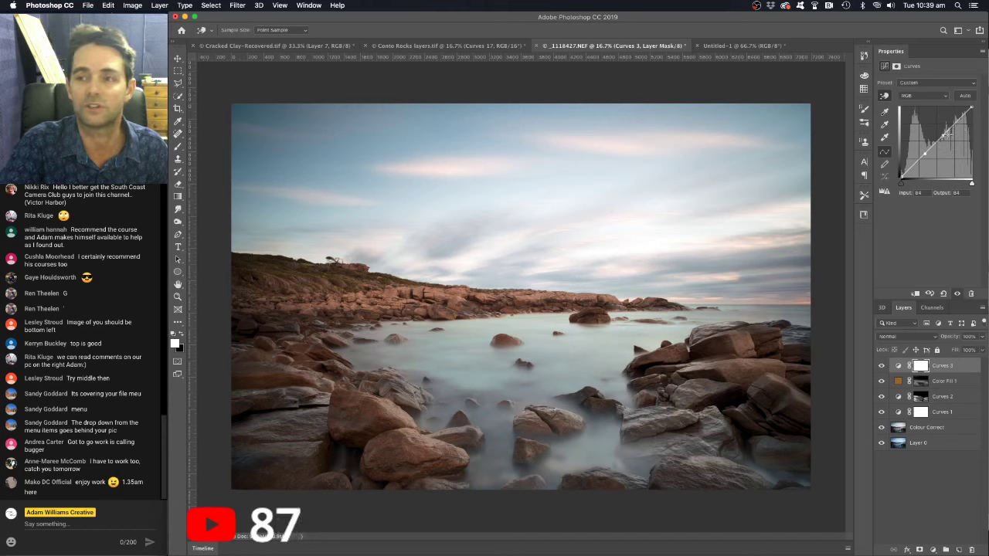
drag(942, 136, 941, 126)
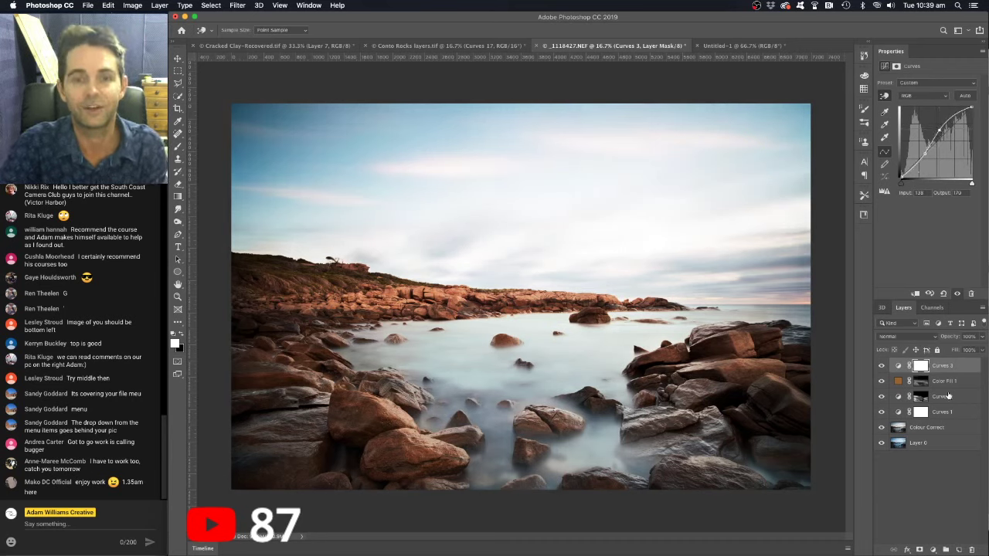
key(super+i)
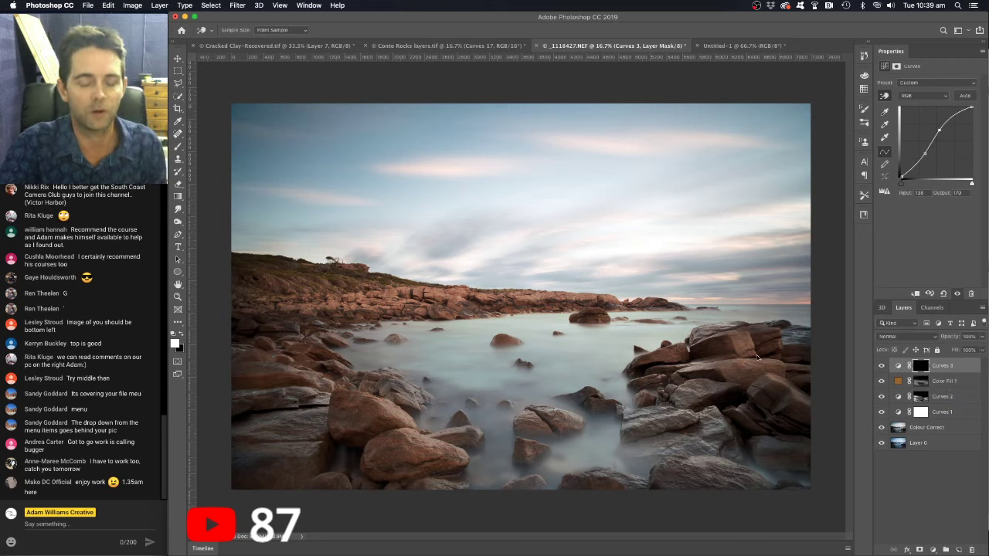
key(b)
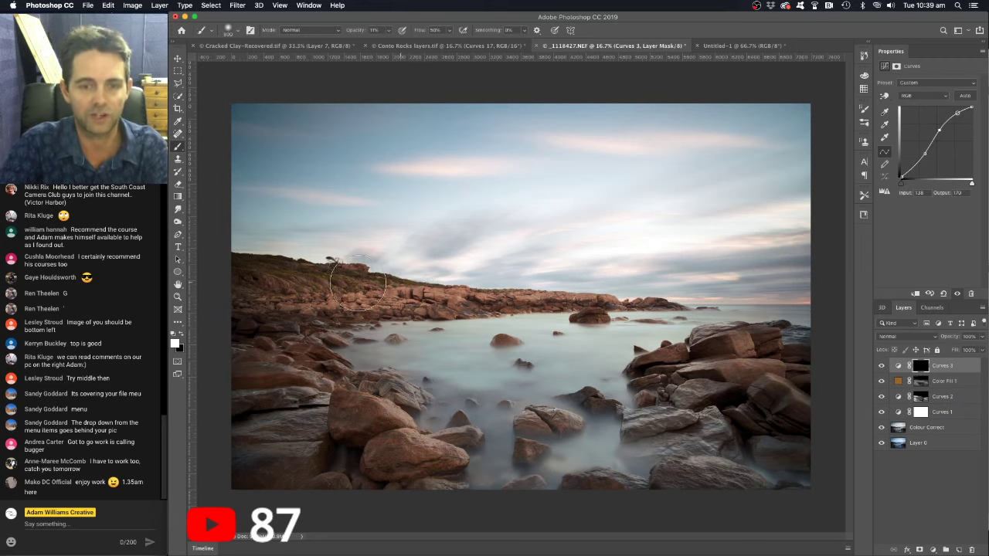
mouse_move(446, 305)
mouse_down()
mouse_move(237, 262)
mouse_move(241, 282)
mouse_move(293, 307)
mouse_move(605, 307)
mouse_move(243, 306)
mouse_move(213, 317)
mouse_up()
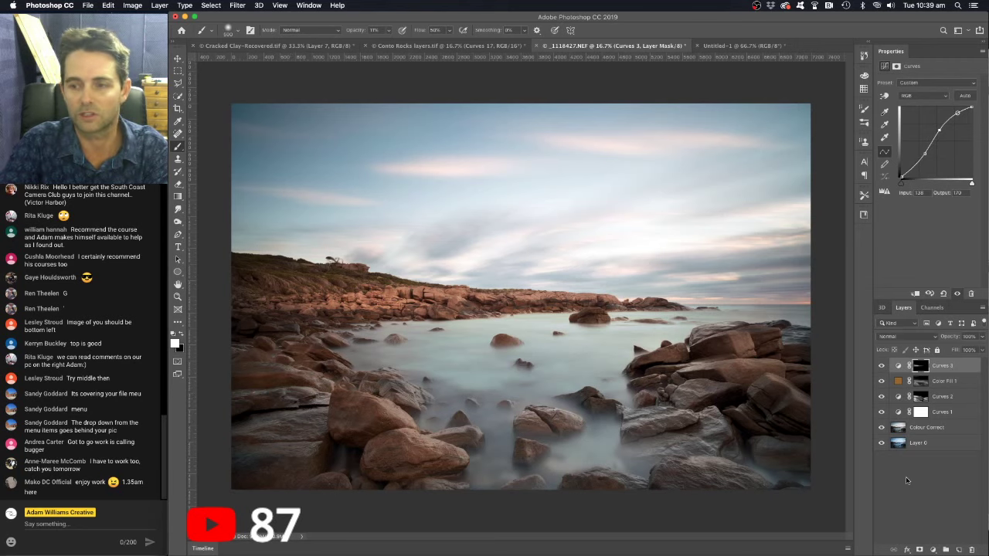
Add a new Curves layer above Curves 3, anchor the sampled foreground-rock shadows at 49 and raise the point near input 95 to about 125.
click(932, 549)
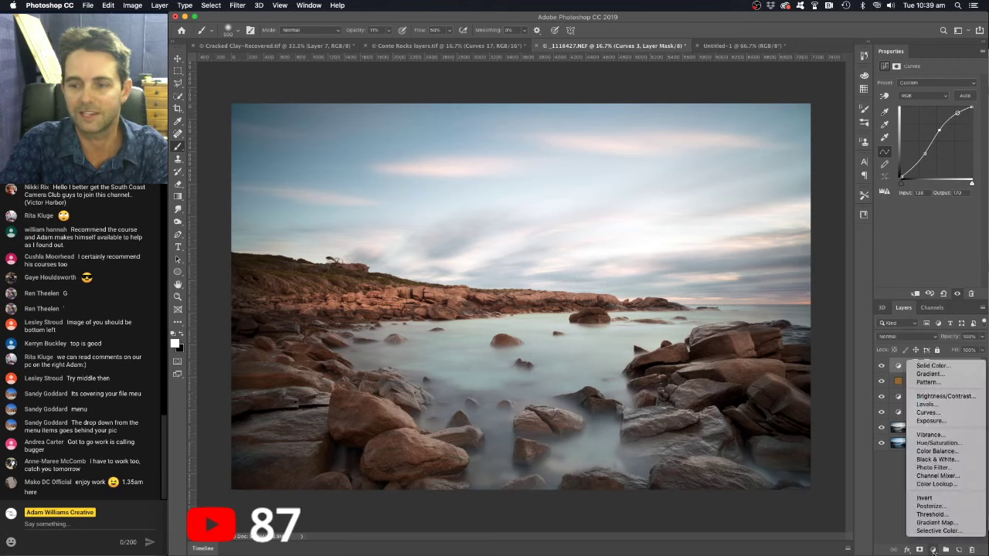
click(928, 413)
click(884, 96)
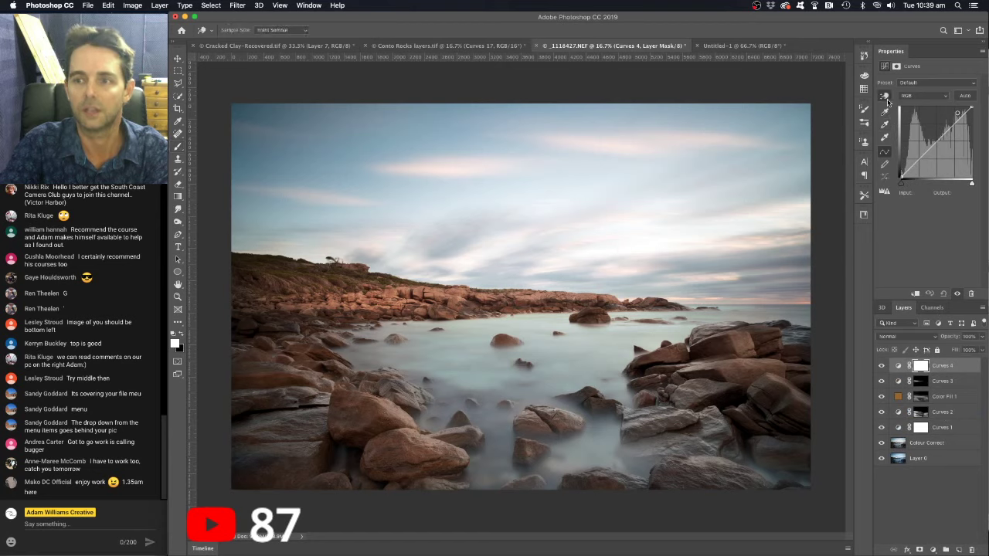
click(313, 411)
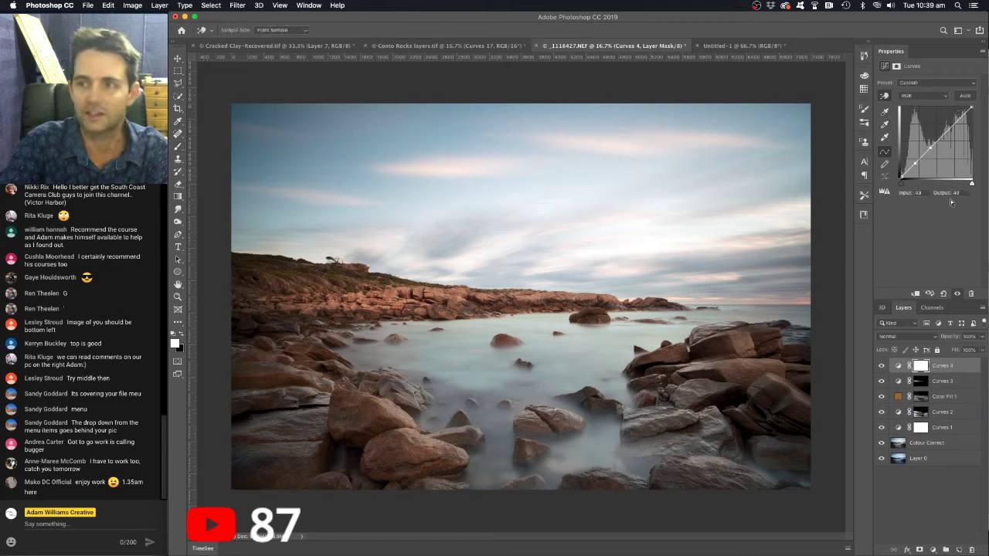
drag(930, 145, 927, 142)
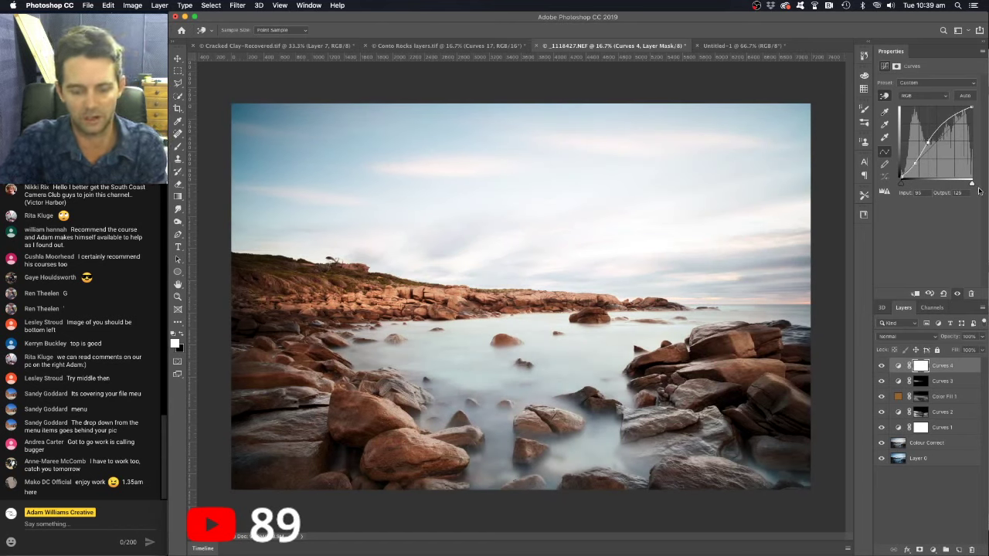
Invert the Curves 4 mask and paint the brightening onto the foreground rocks and headland with a 1000 px brush.
key(super+i)
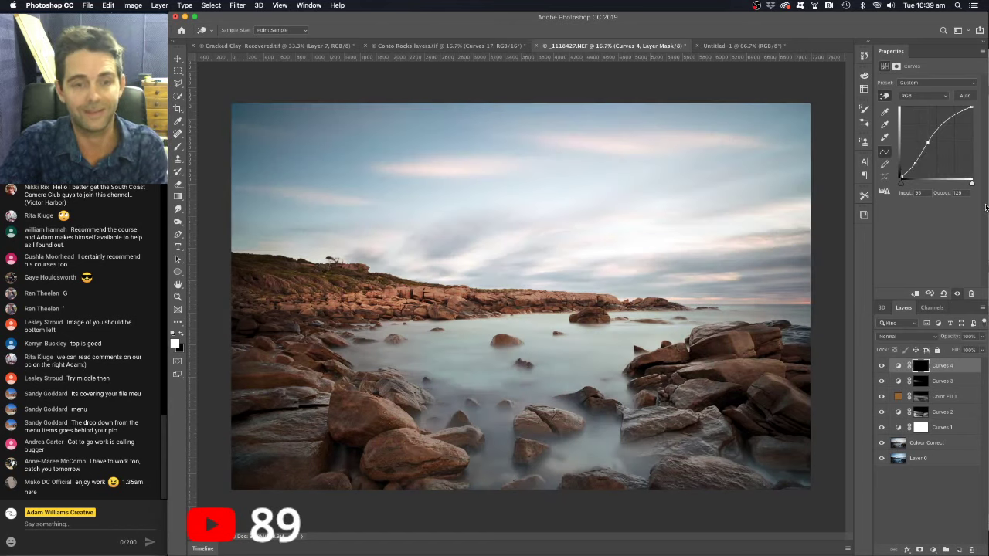
key(b)
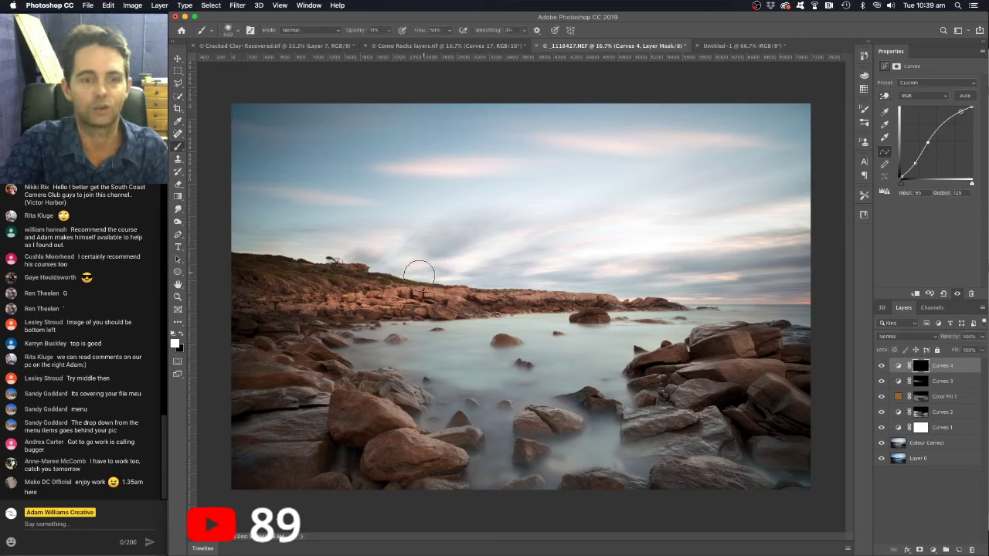
key(bracketright)
key(bracketright)
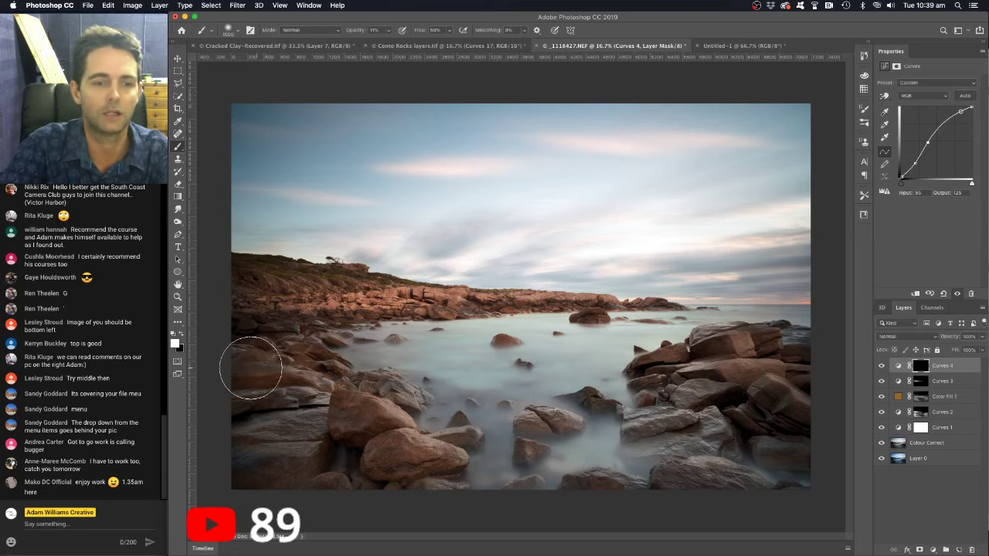
mouse_move(240, 426)
mouse_down()
mouse_move(227, 441)
mouse_move(298, 463)
mouse_move(430, 464)
mouse_move(263, 338)
mouse_move(444, 421)
mouse_move(261, 353)
mouse_move(445, 486)
mouse_move(662, 465)
mouse_move(705, 417)
mouse_move(817, 343)
mouse_move(827, 402)
mouse_up()
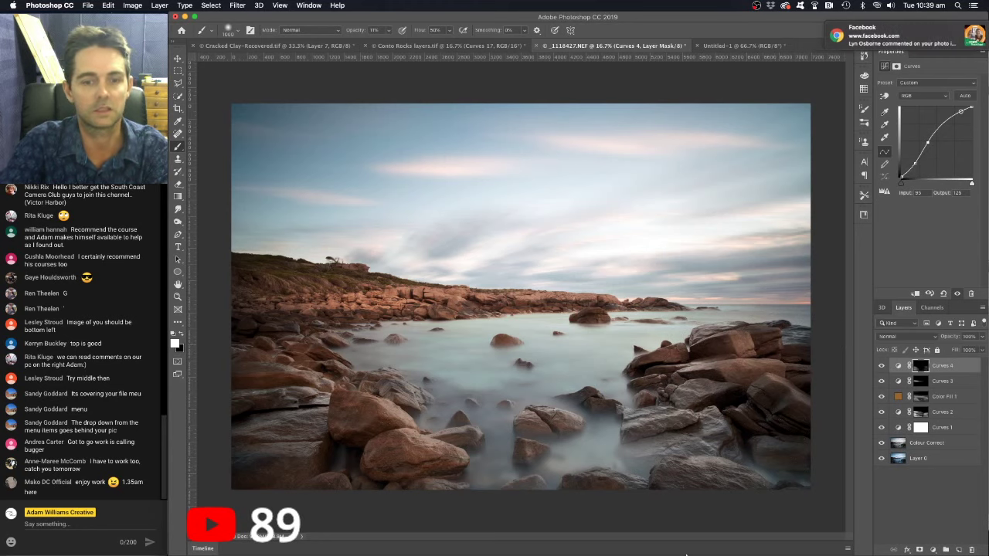
click(961, 31)
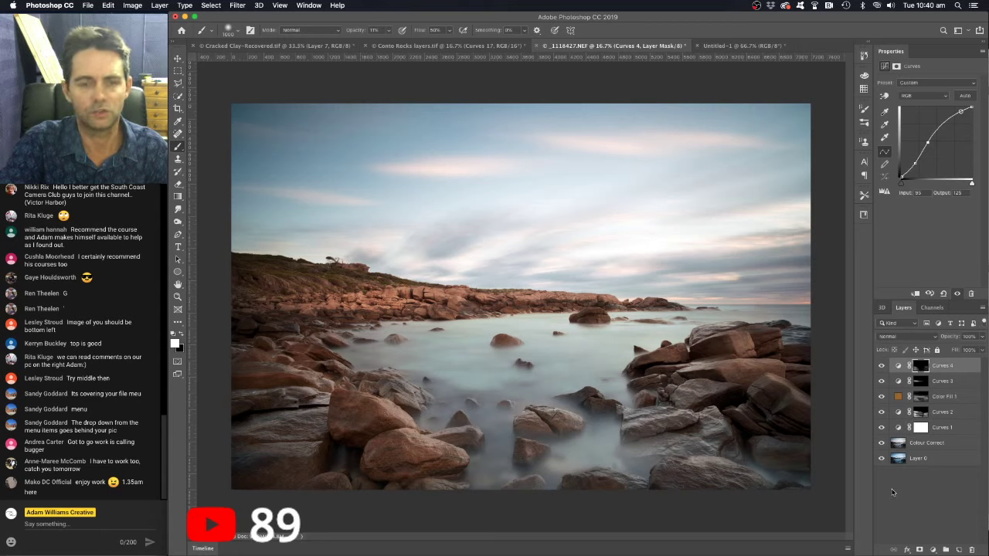
mouse_move(267, 280)
mouse_down()
mouse_move(224, 228)
mouse_move(284, 257)
mouse_up()
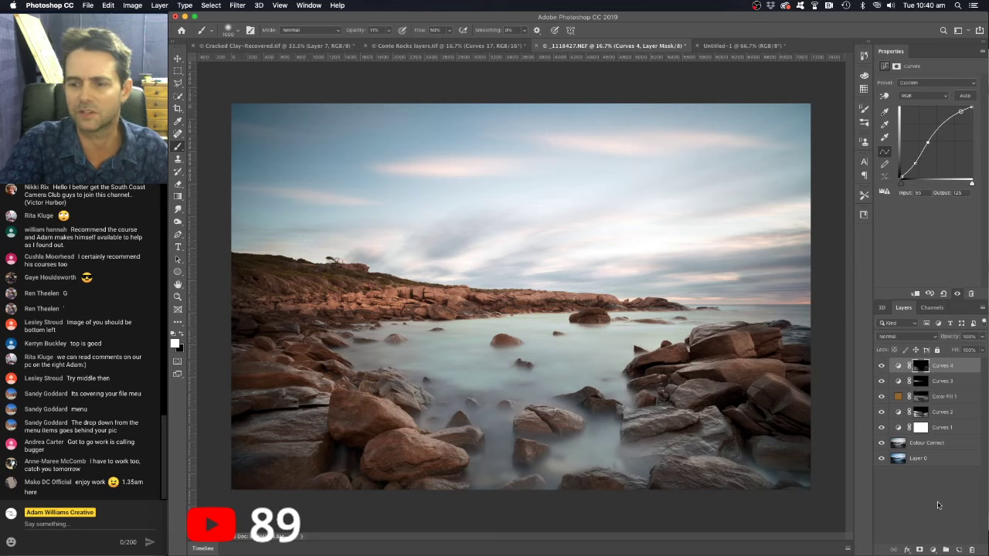
Add a Solid Color fill layer in warm brown #8d764a above Curves 4 and set its blend mode to Color Dodge.
click(932, 549)
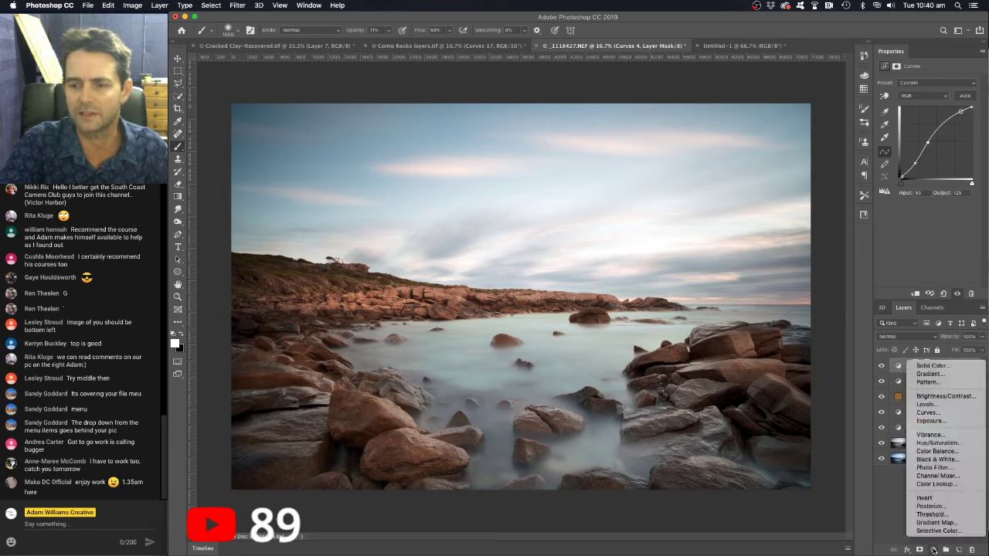
click(952, 367)
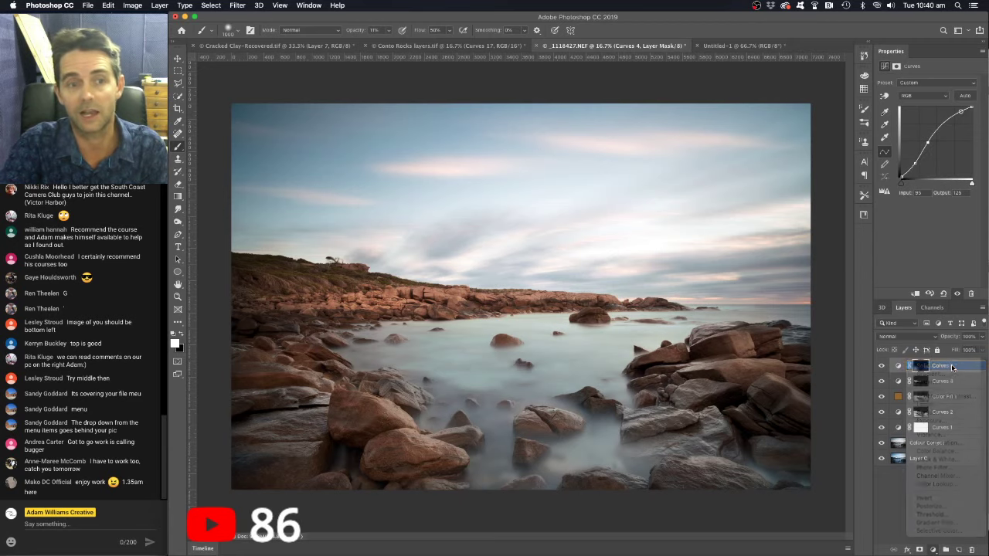
click(846, 275)
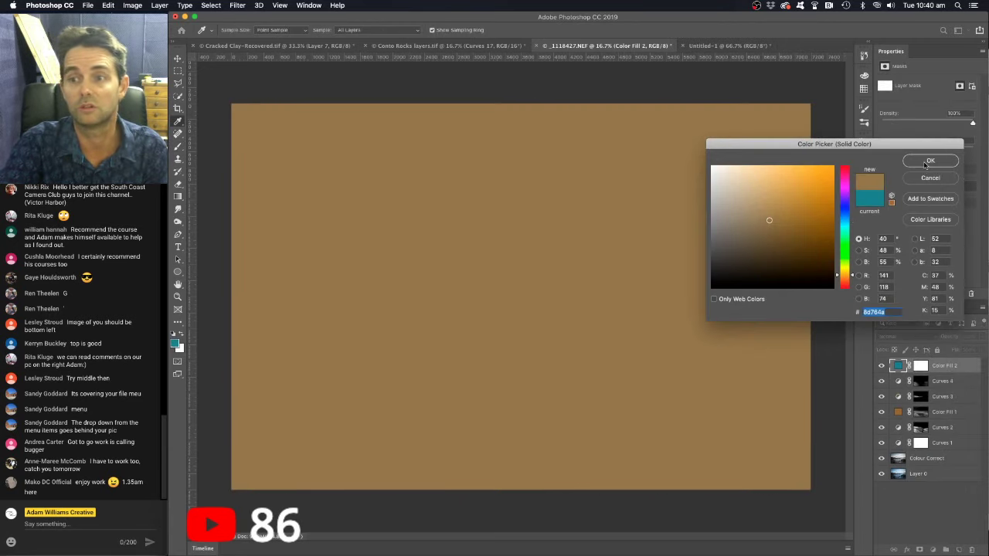
click(930, 161)
click(917, 338)
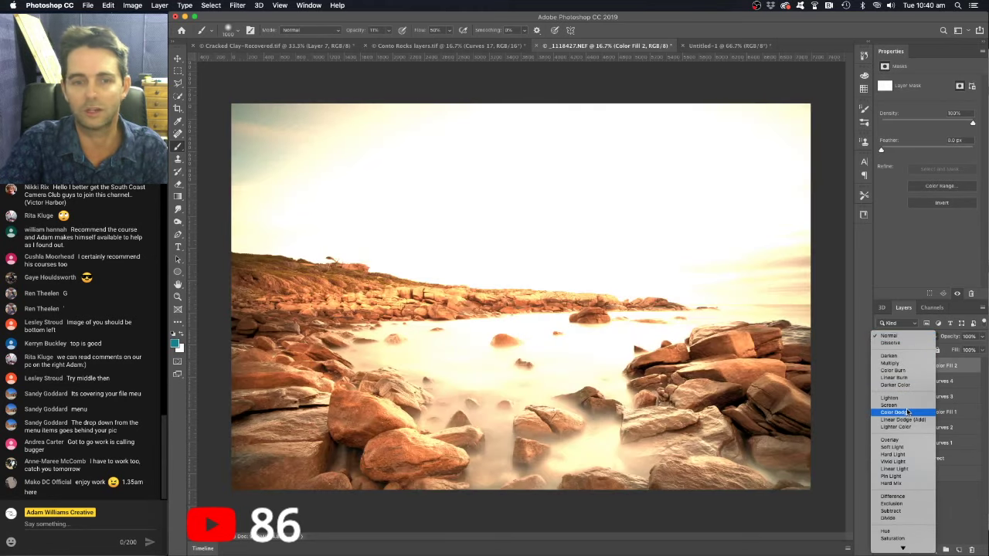
click(909, 412)
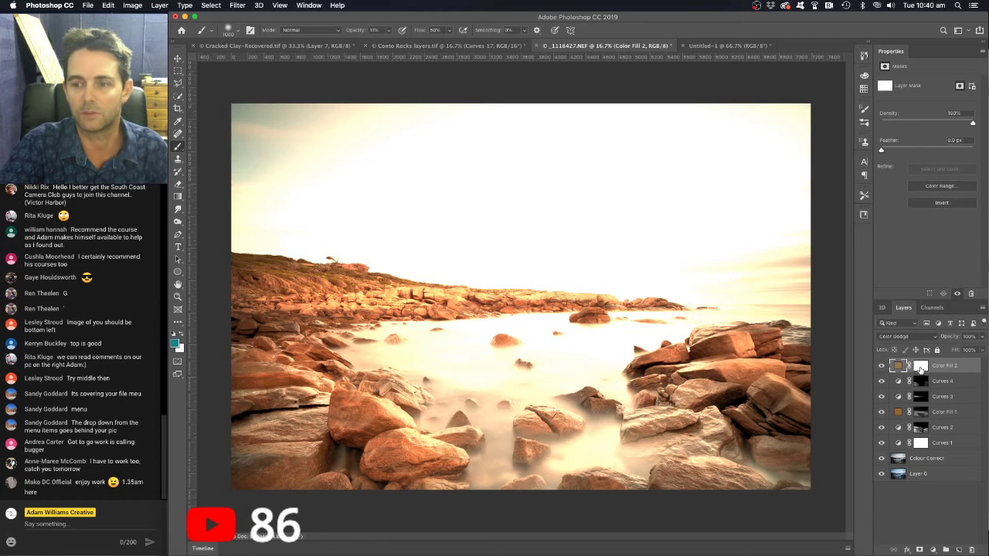
Invert the Color Fill 2 mask and paint the warm glow over the headland and adjoining sky, enlarging the brush to about 1400 px.
click(920, 368)
key(super+i)
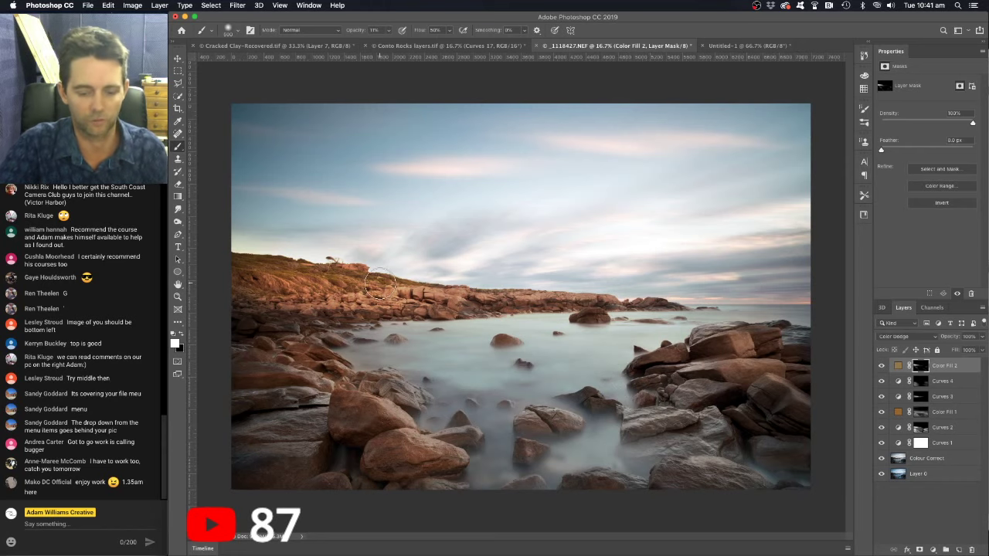
key(bracketright)
key(bracketright)
key(bracketright)
key(bracketright)
key(bracketright)
key(bracketright)
key(bracketright)
key(bracketright)
key(bracketright)
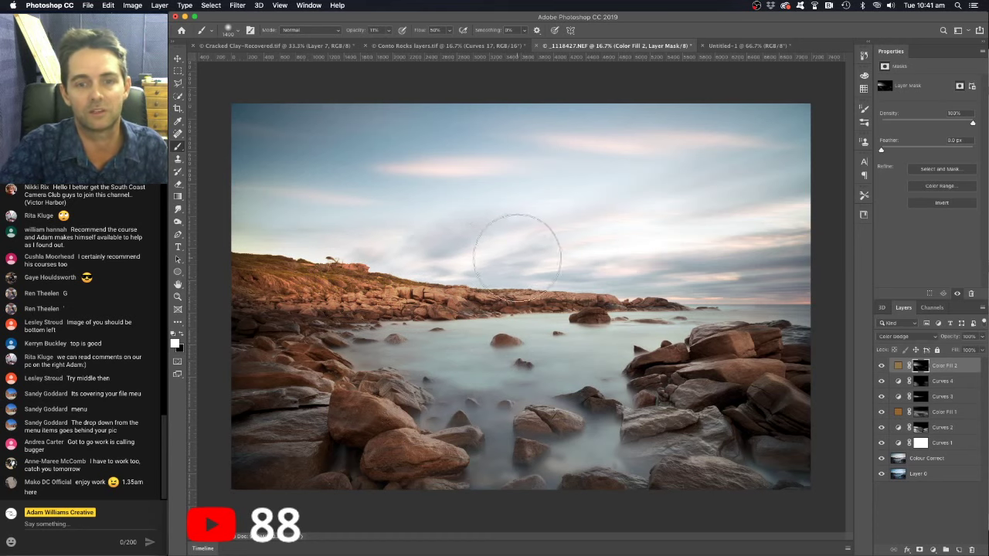
Darken the upper sky with a new Curves layer mapping input 142 to 87, painted in through an inverted mask at a higher brush opacity.
click(933, 550)
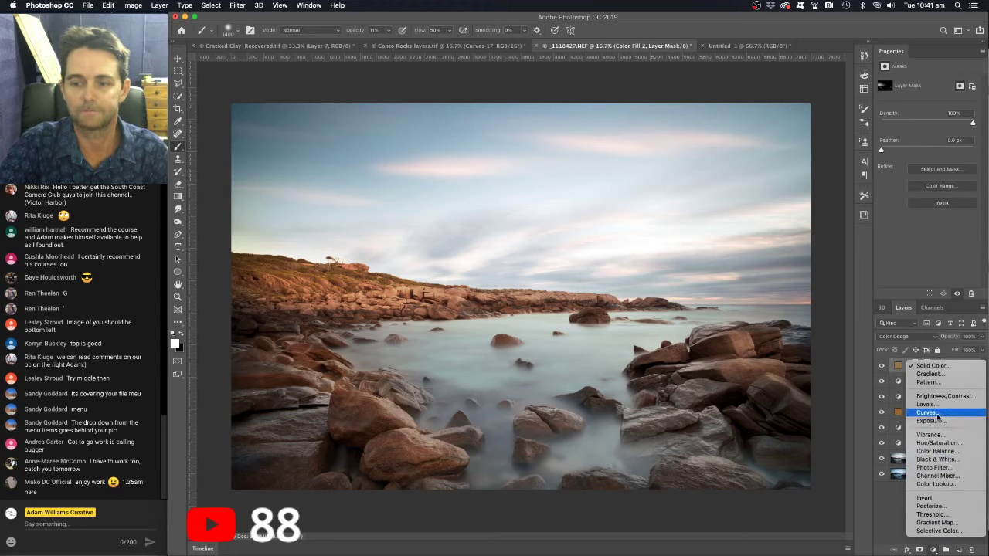
click(927, 412)
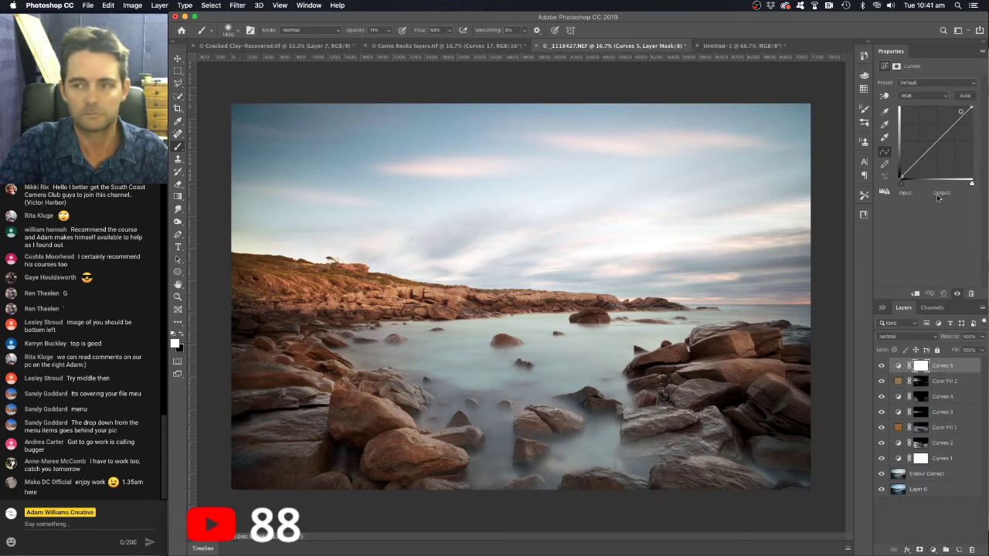
click(937, 142)
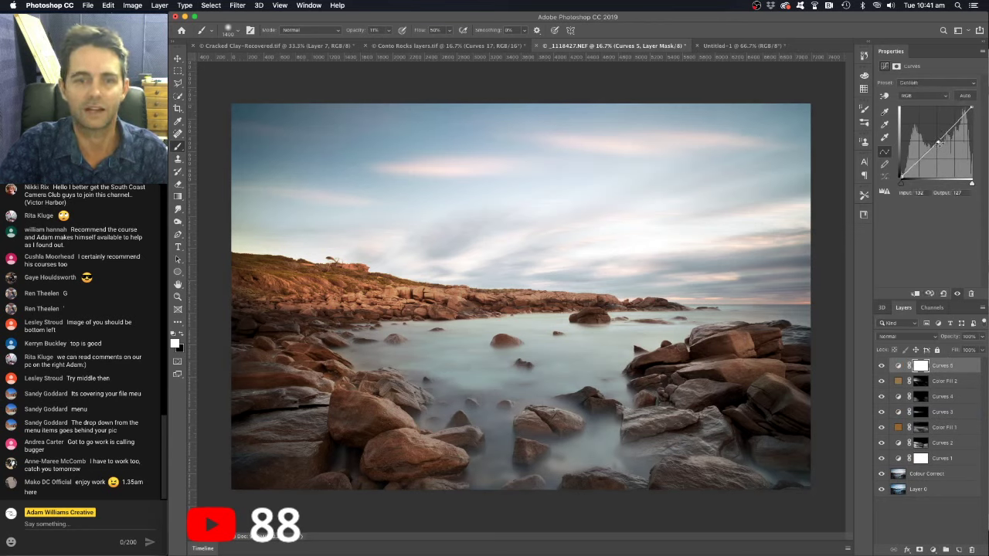
drag(938, 142, 941, 155)
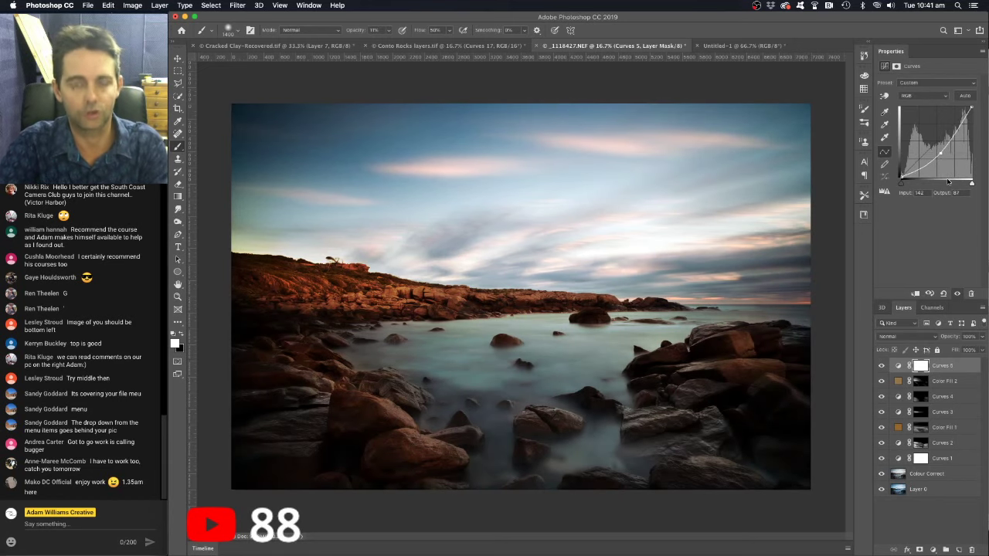
key(super+i)
drag(348, 32, 355, 32)
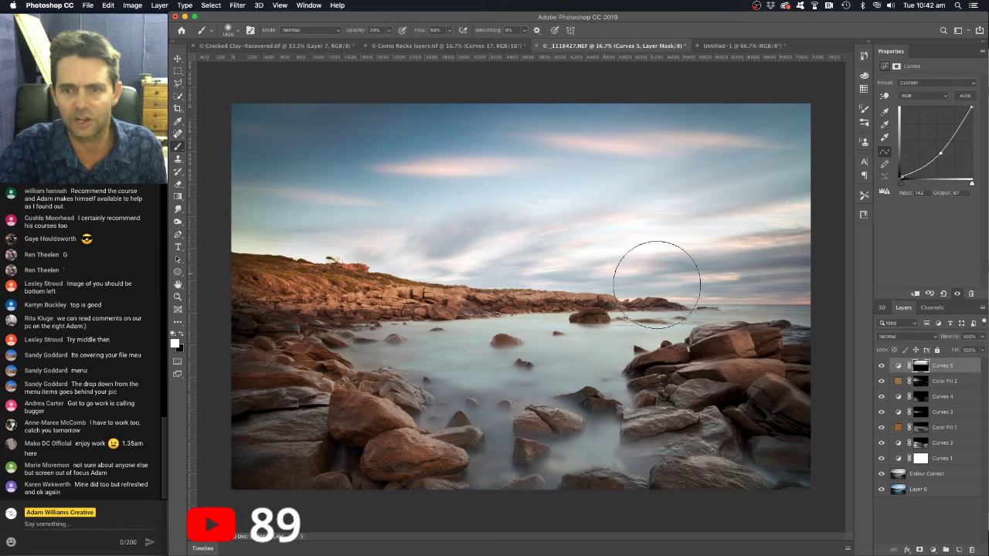
Deepen the clouds with a new Curves layer mapping input 202 to 184, painted in through an inverted mask with a 1000 px brush.
click(938, 546)
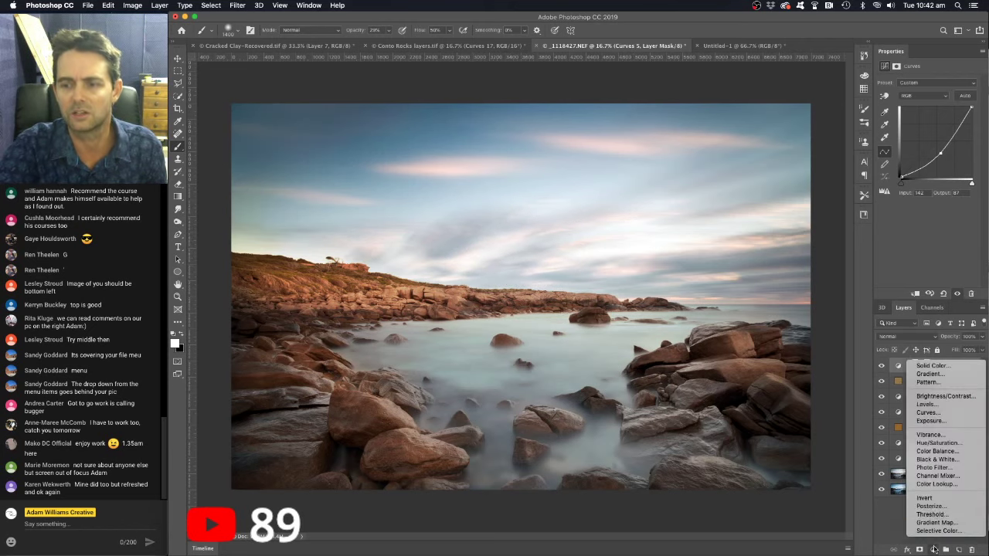
click(945, 416)
click(884, 96)
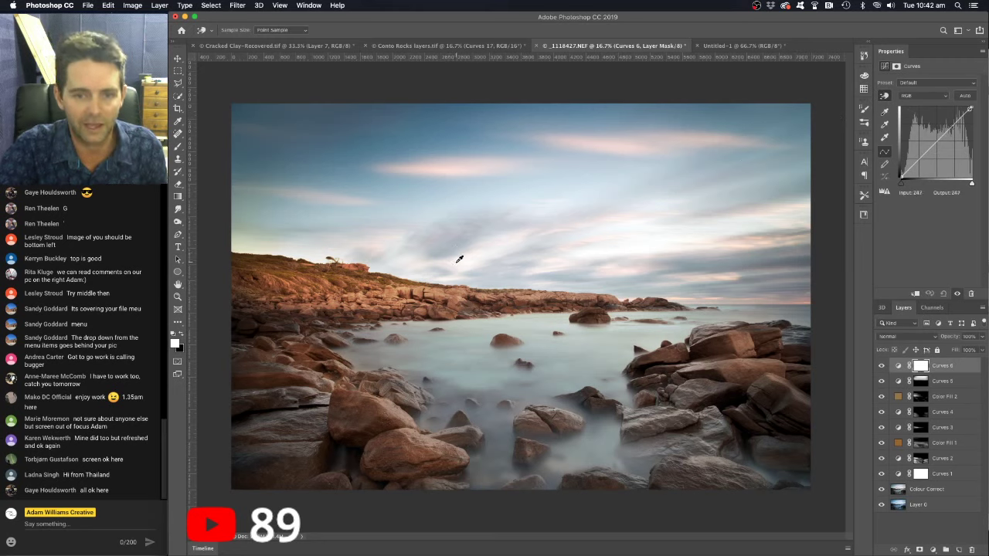
click(560, 271)
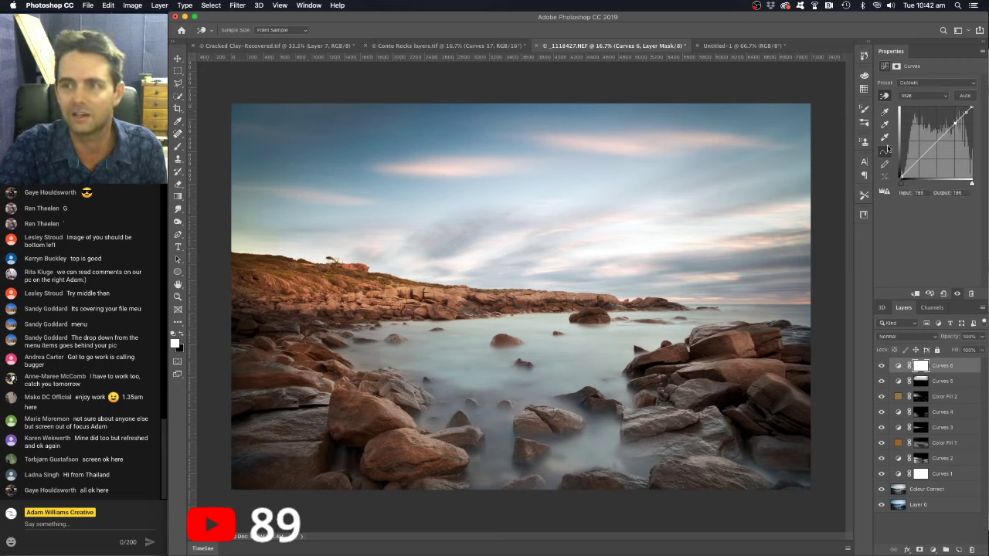
drag(955, 122, 958, 126)
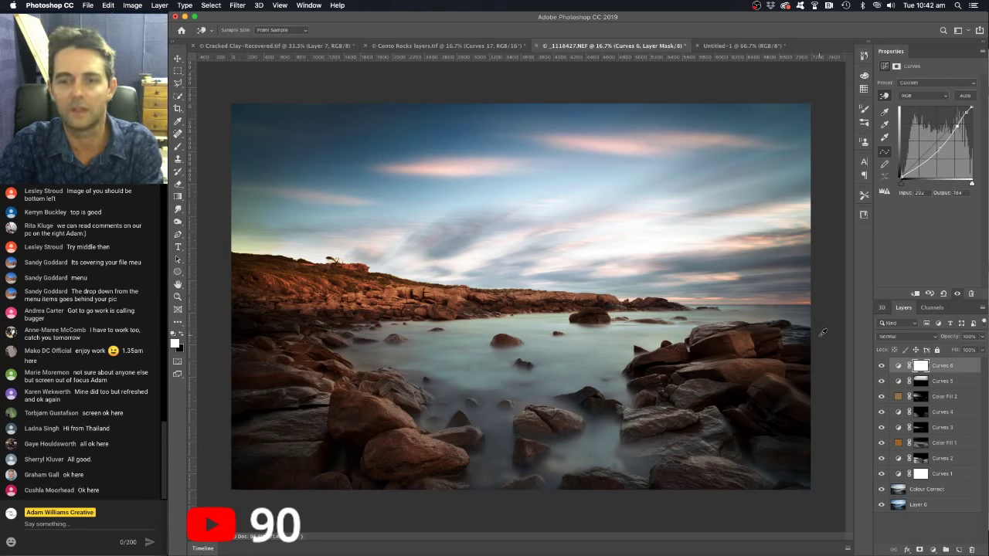
key(super+i)
key(b)
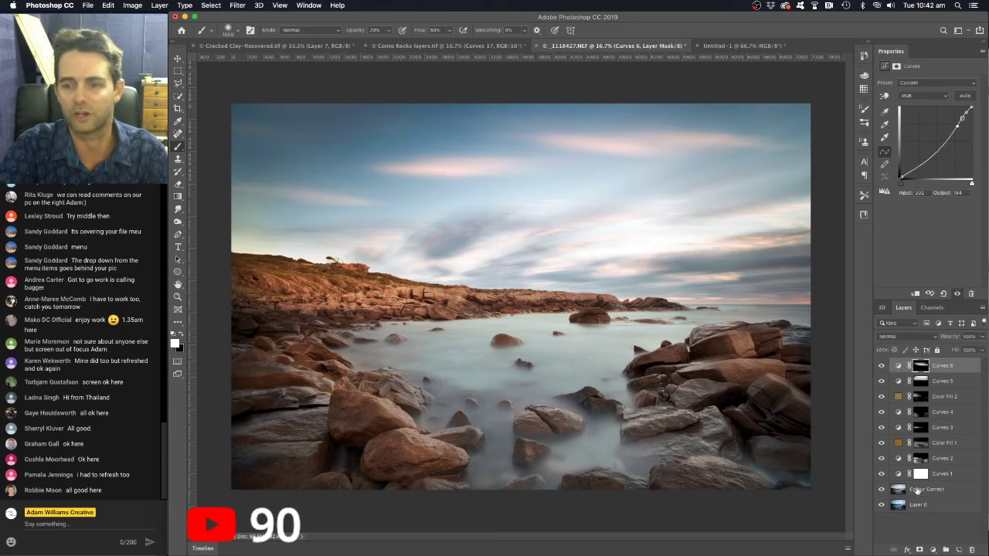
Add a Curves layer above Curves 6 and shape a strong S-curve for contrast, raising input 156 to 182 and lowering the darker tones.
click(932, 548)
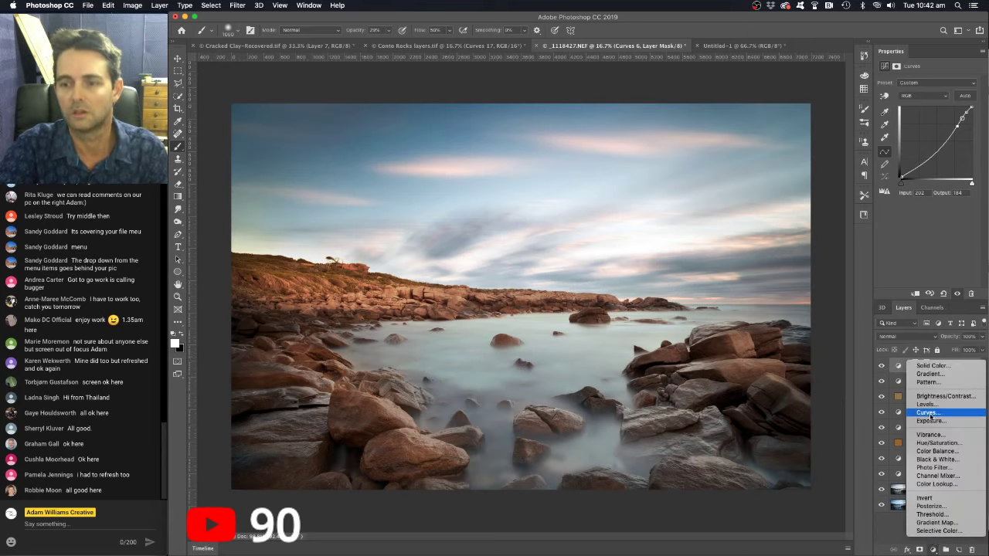
click(927, 412)
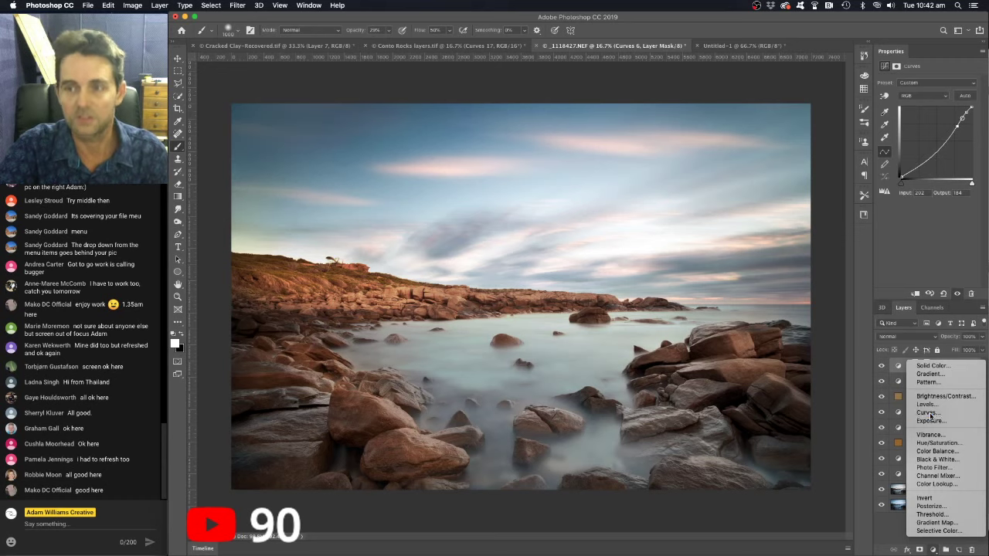
click(884, 96)
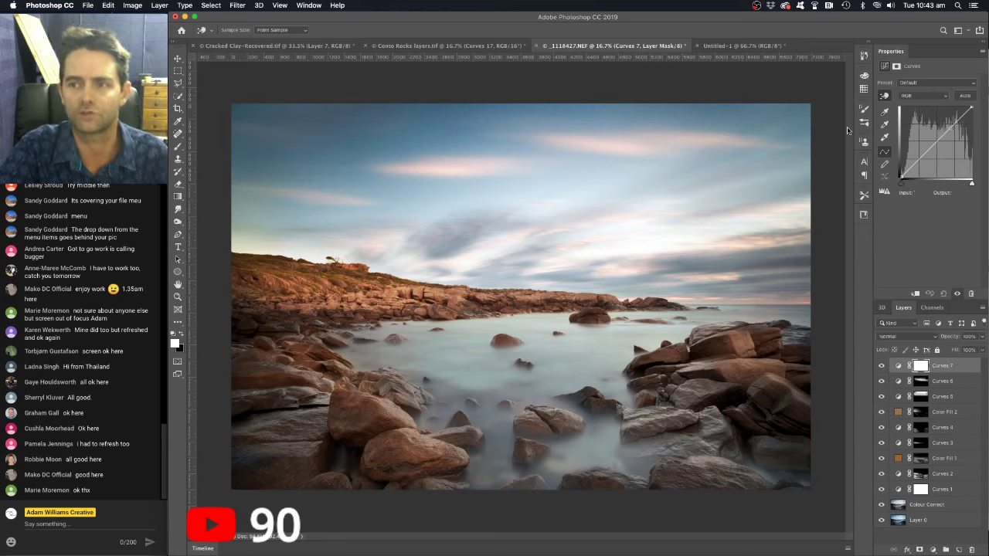
click(474, 375)
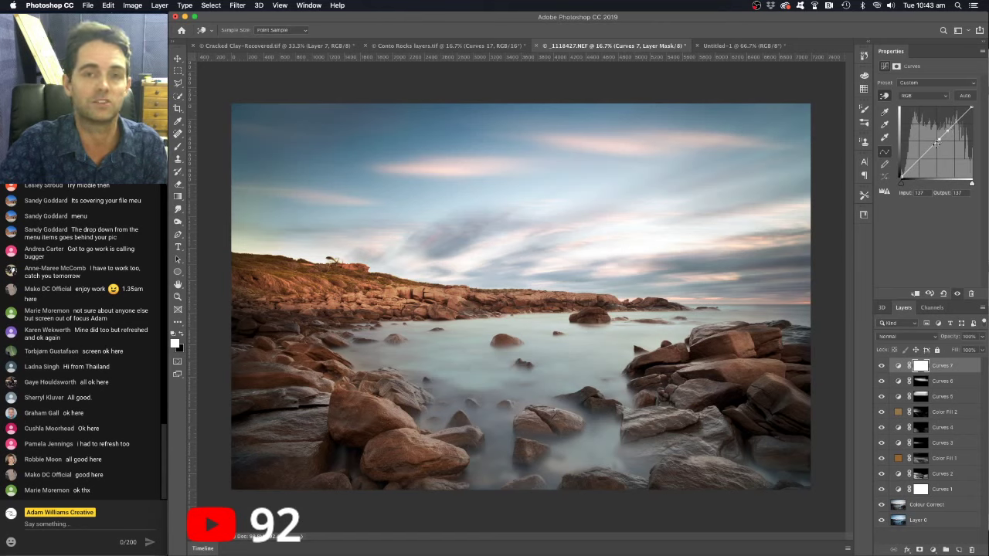
drag(947, 130, 939, 136)
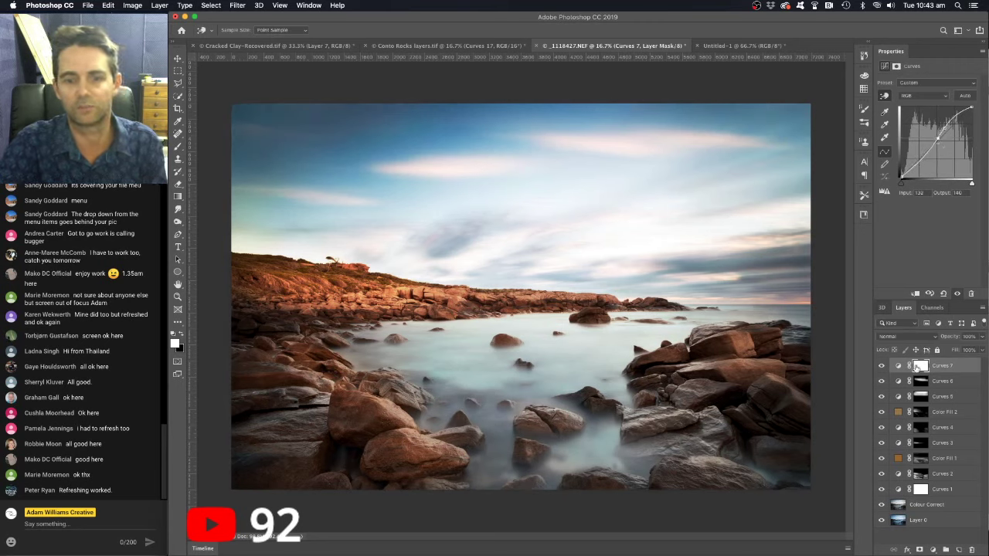
drag(937, 138, 939, 135)
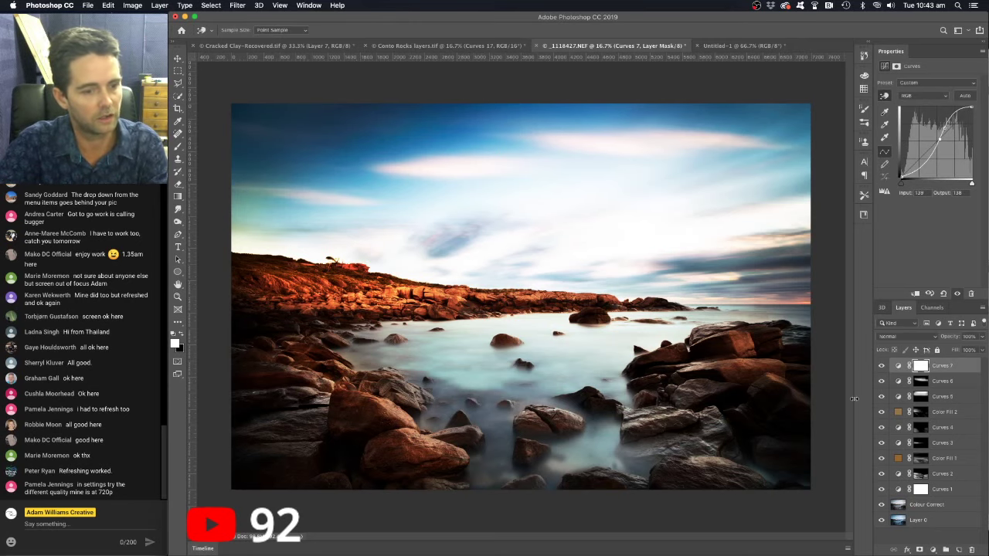
Invert the Curves 7 mask and paint the contrast into the misty water between the rocks with a 600 px brush.
key(super+i)
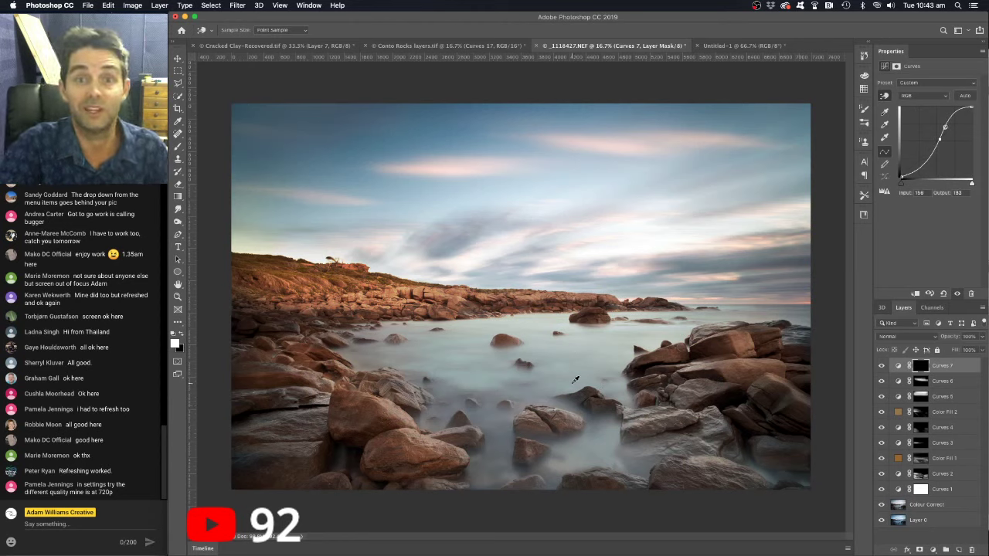
key(b)
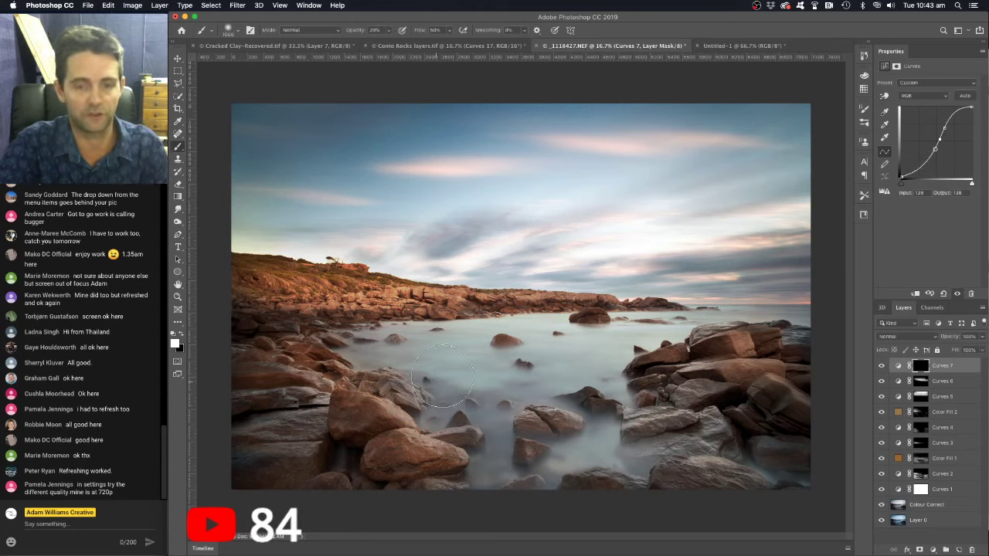
key(bracketleft)
key(bracketleft)
key(bracketleft)
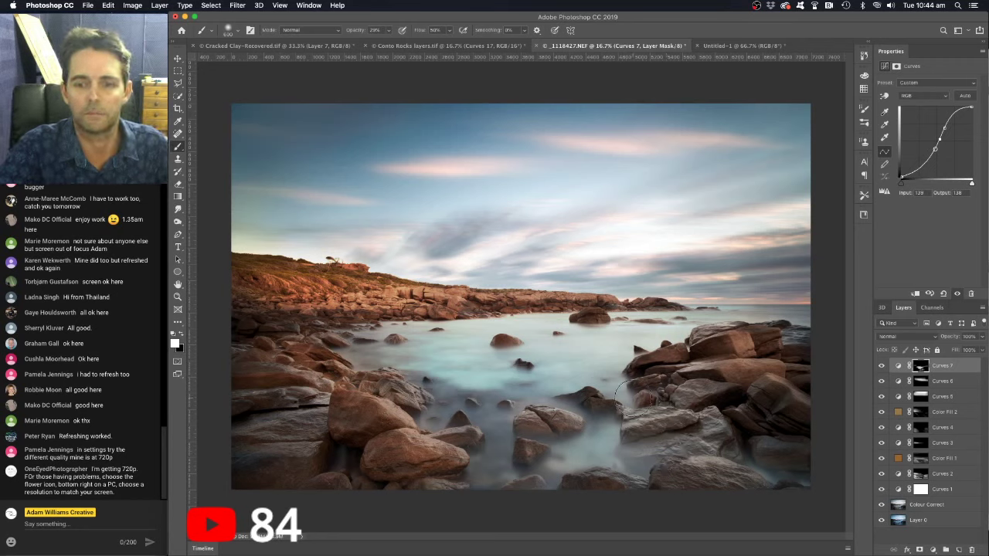
Compare the water with and without the Curves 7 contrast by switching the layer's visibility off and on.
click(883, 367)
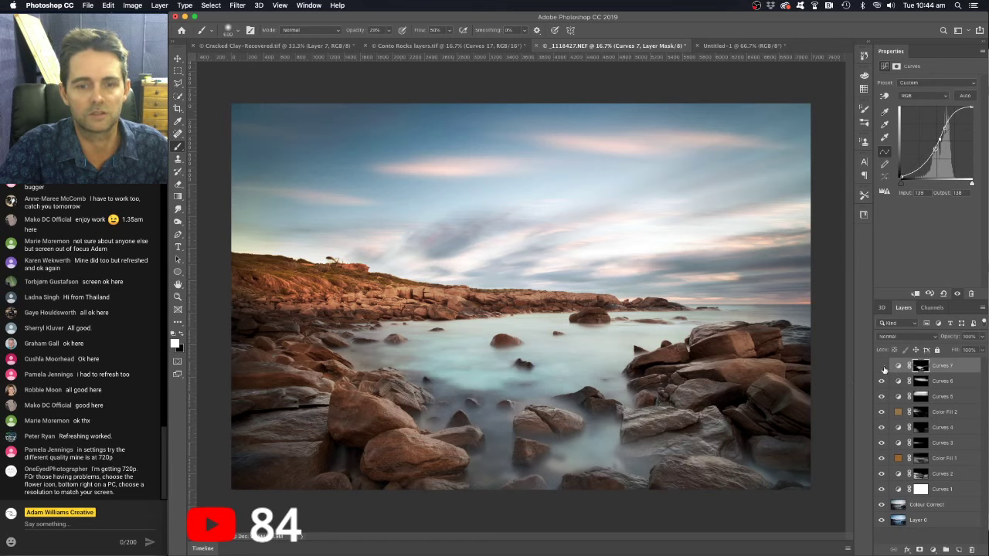
click(884, 368)
click(884, 369)
click(884, 368)
click(884, 368)
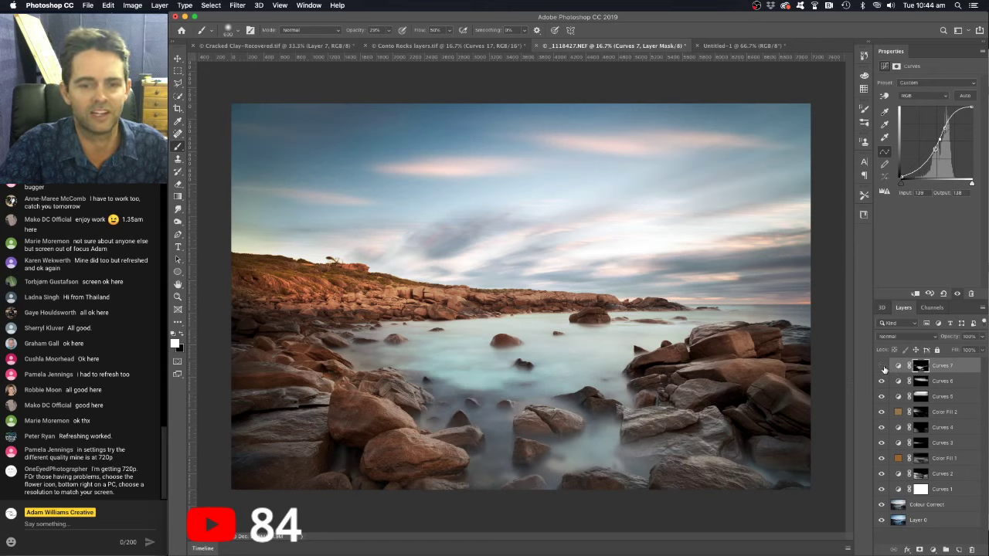
click(884, 368)
click(884, 368)
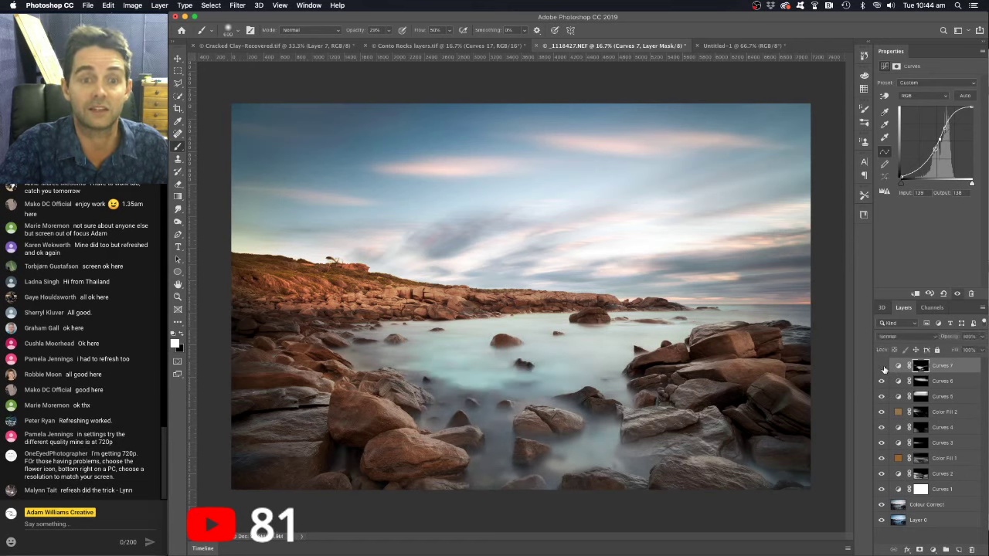
click(883, 368)
click(884, 369)
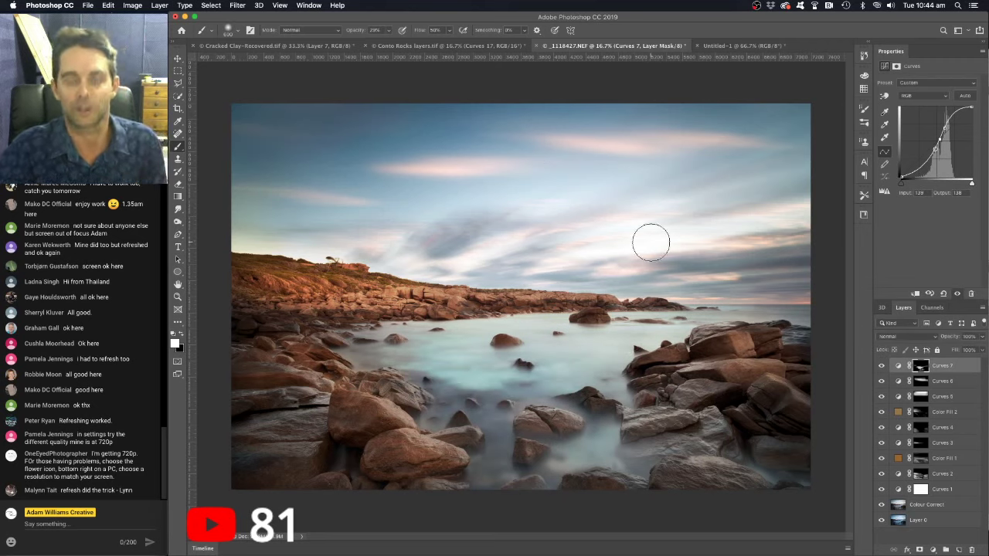
Add a Solid Color fill layer in brown #7d6537 above Curves 7.
click(933, 549)
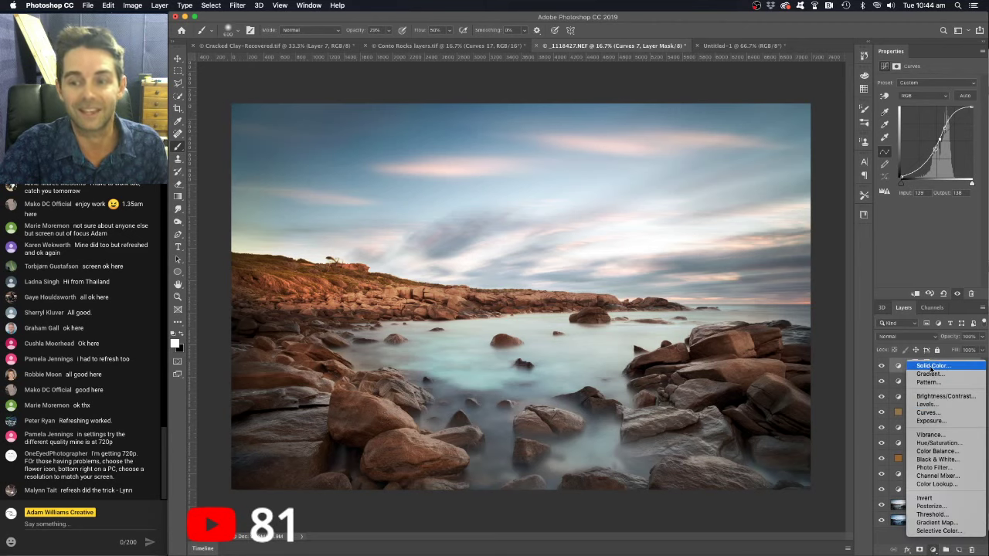
click(931, 367)
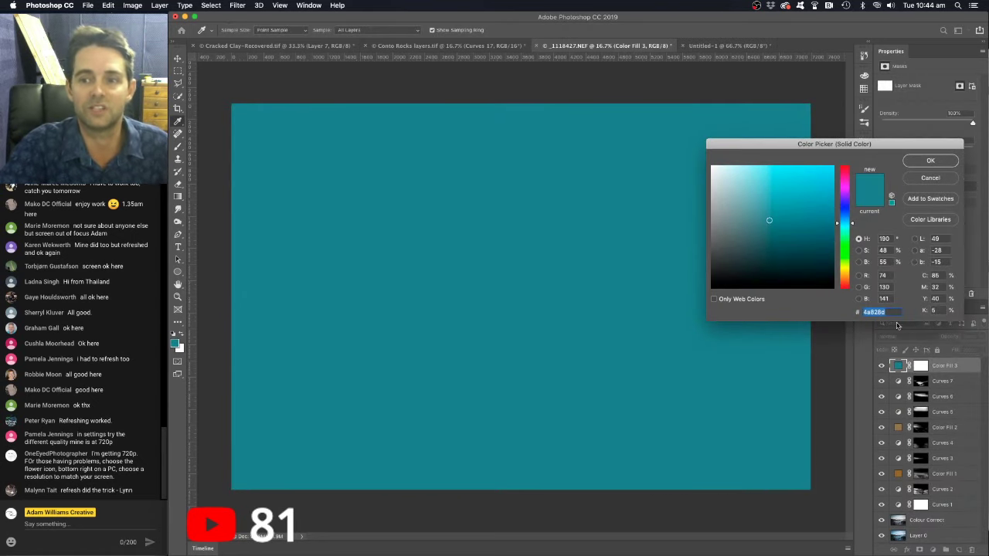
click(847, 276)
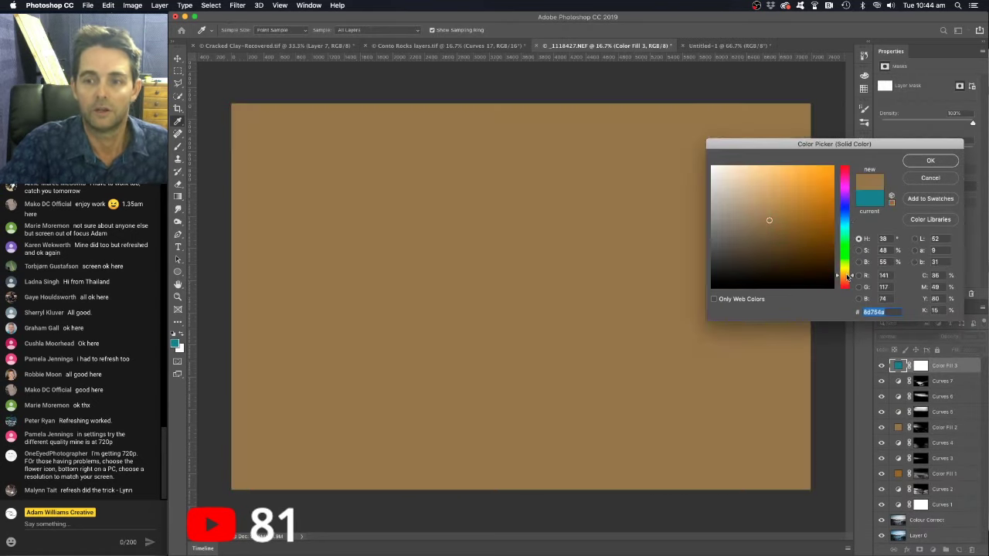
drag(849, 276, 849, 273)
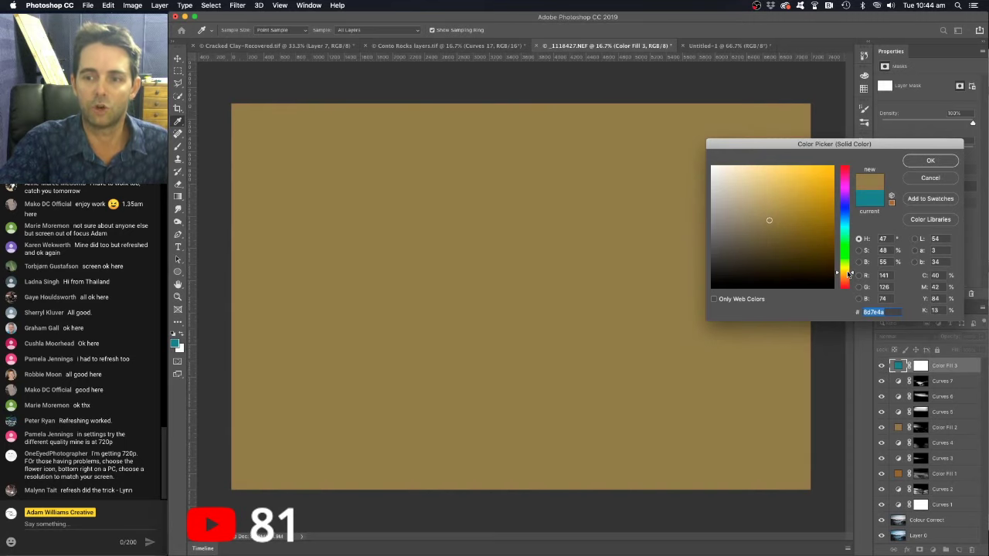
click(776, 225)
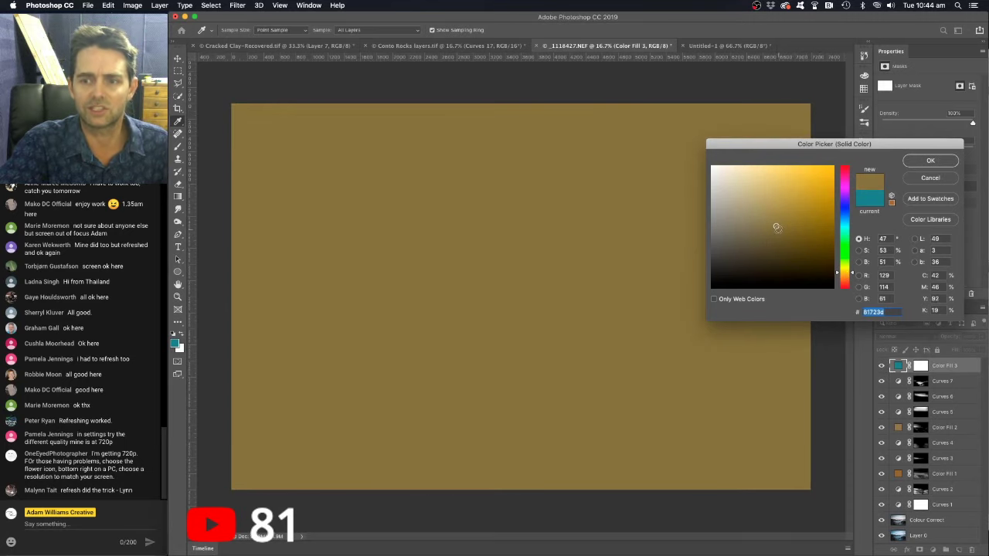
drag(776, 226, 778, 229)
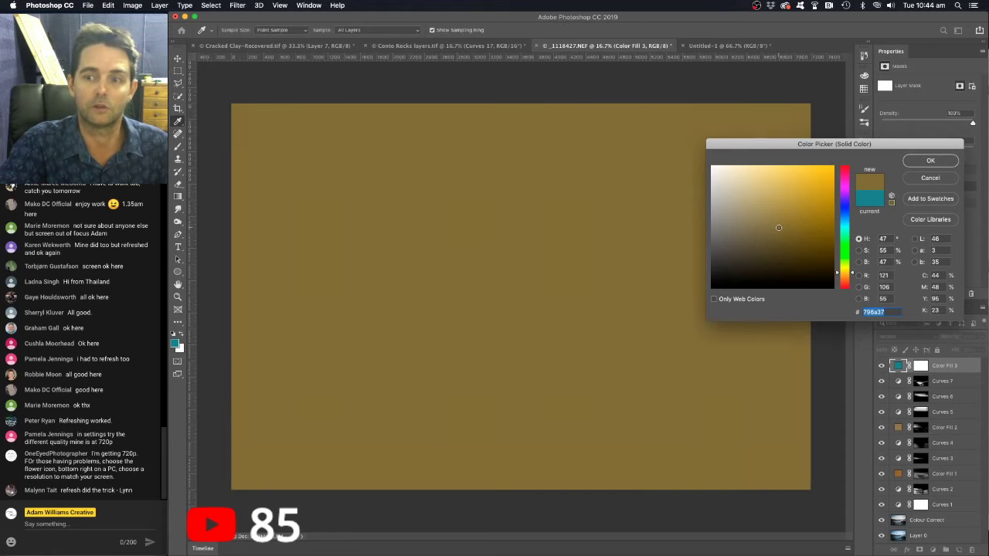
click(844, 276)
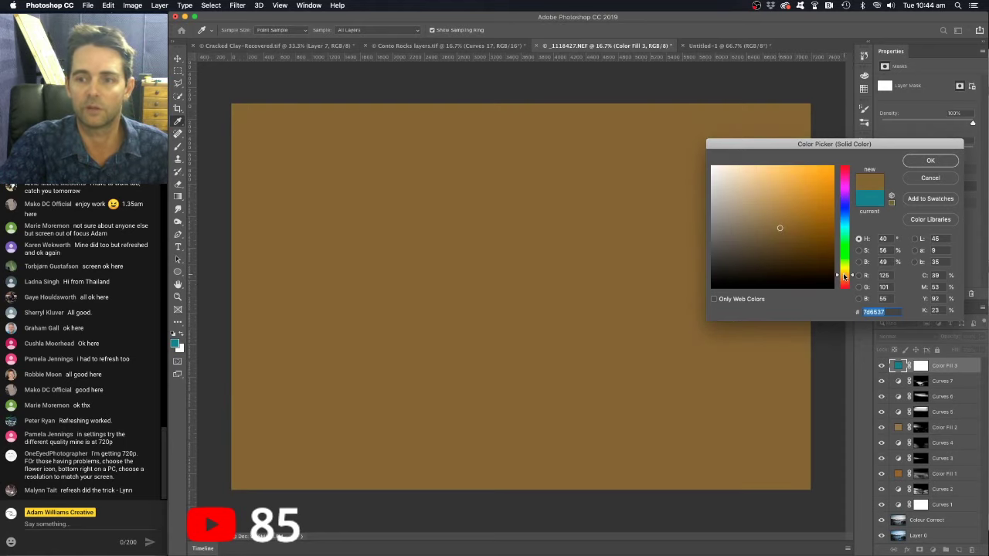
click(915, 162)
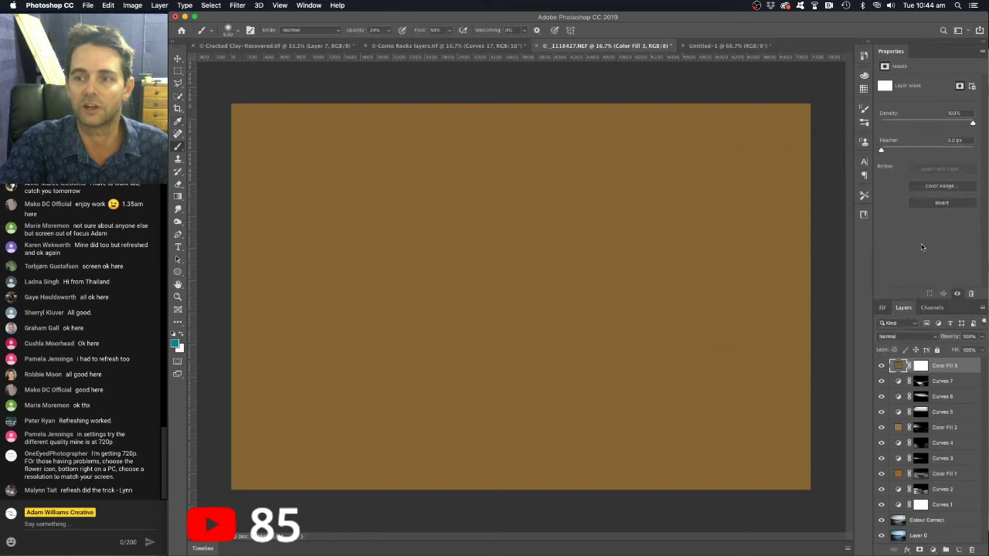
Set the new brown fill layer's blend mode to Soft Light and compare the photo with and without it.
click(901, 339)
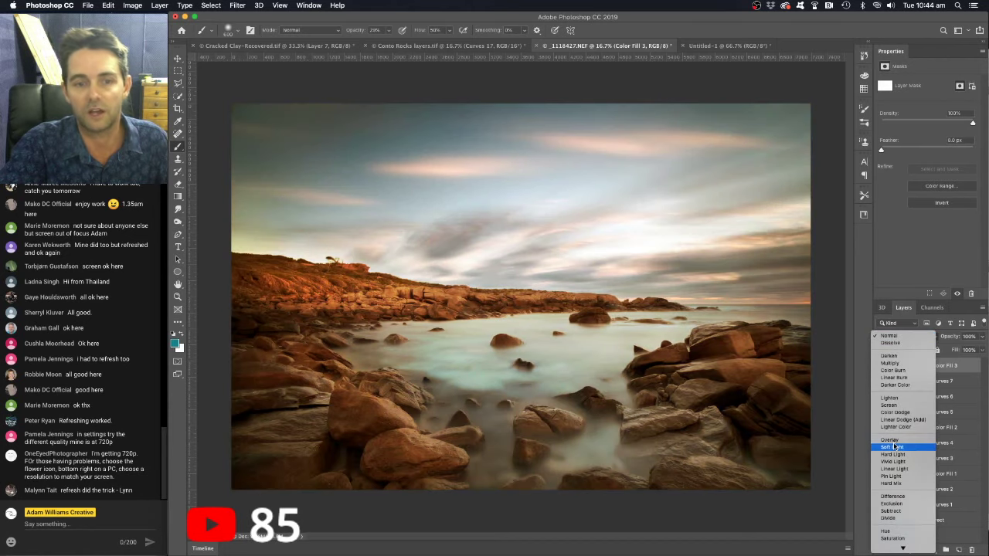
click(892, 446)
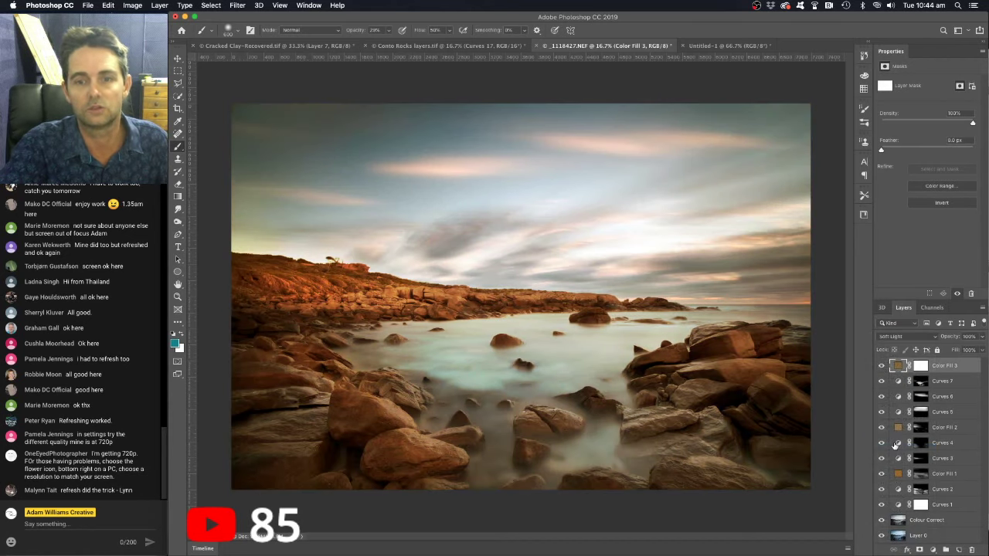
click(882, 367)
click(882, 367)
click(881, 367)
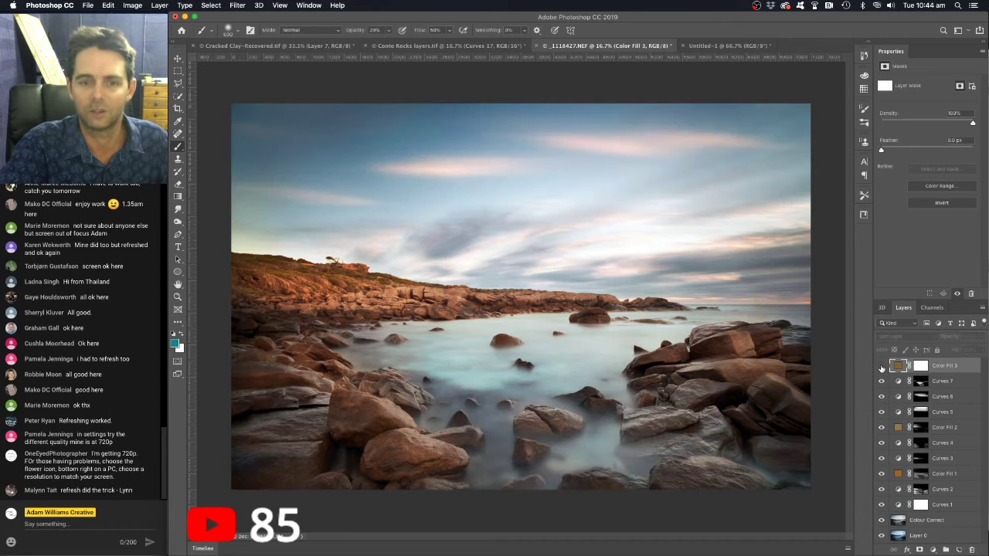
click(881, 367)
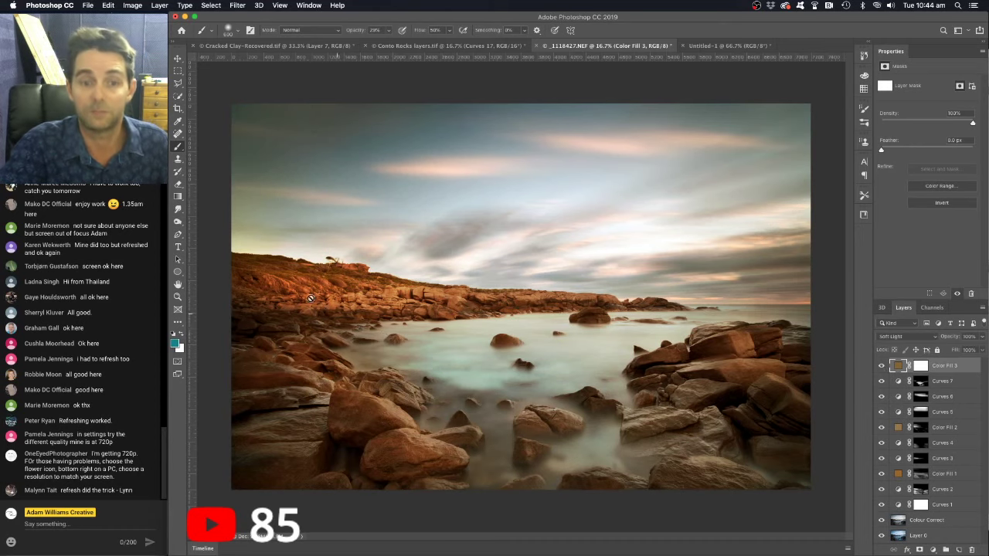
Reopen the Color Fill 3 colour and preview brighter, more saturated and duller browns such as #b38835, #e6a320 and #6a5e47.
double_click(899, 368)
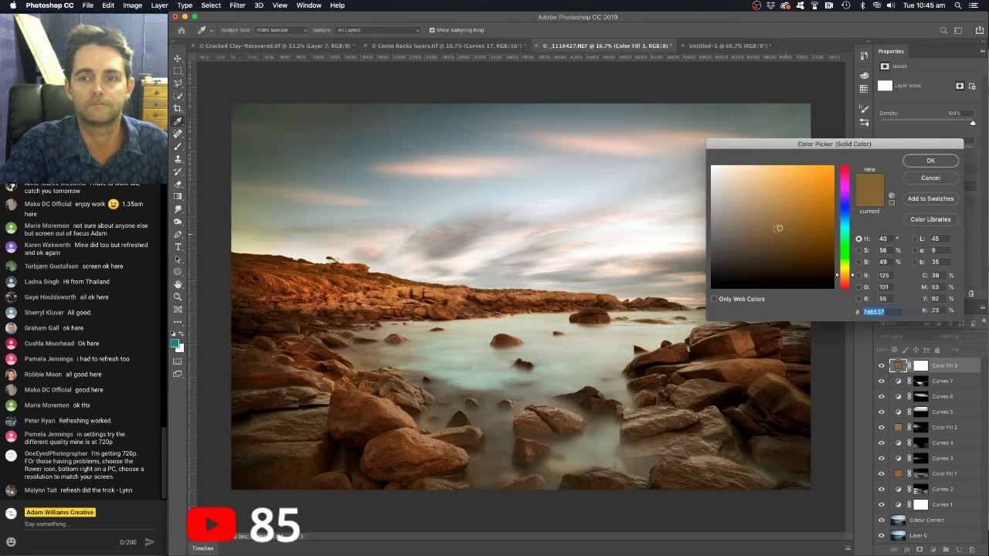
mouse_move(761, 229)
mouse_down()
mouse_move(759, 201)
mouse_move(777, 207)
mouse_up()
click(797, 201)
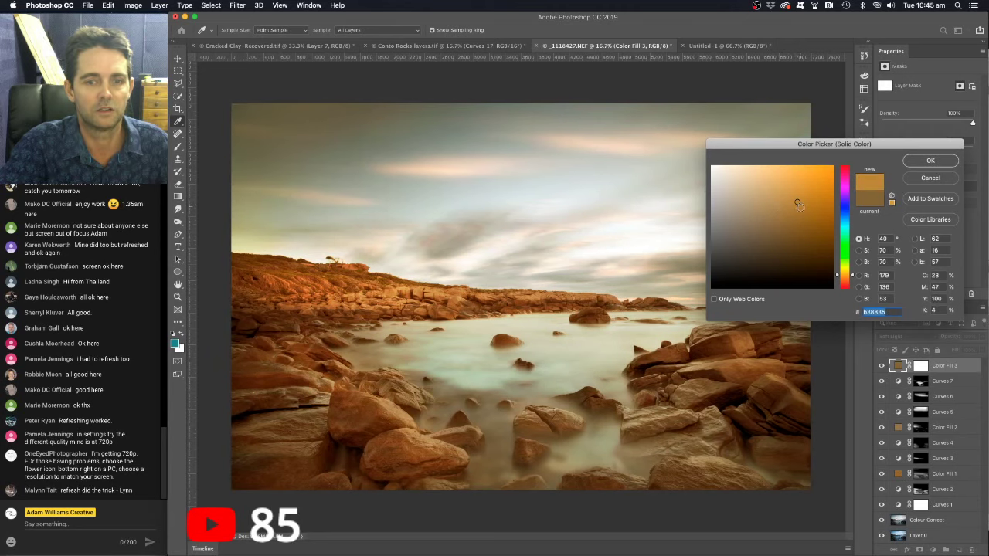
click(816, 178)
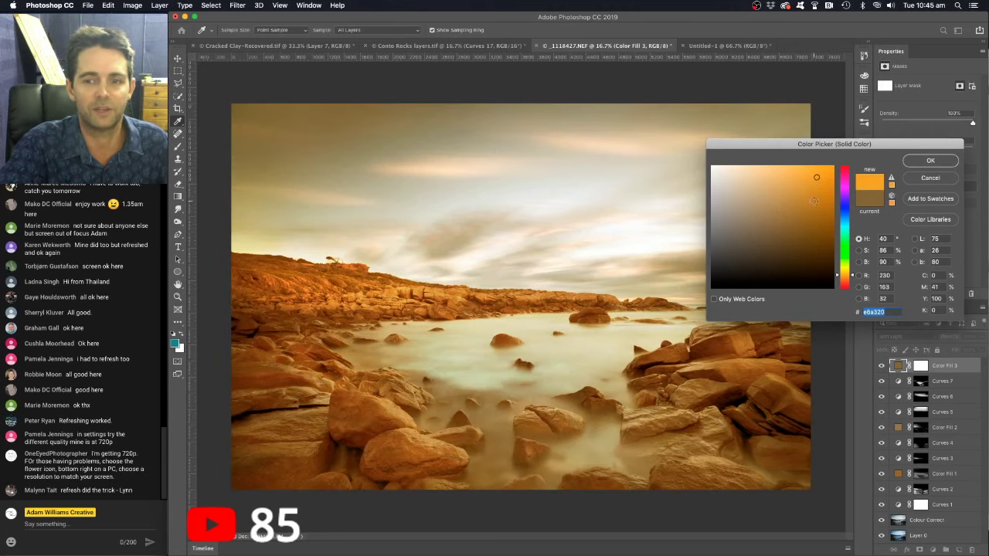
click(791, 221)
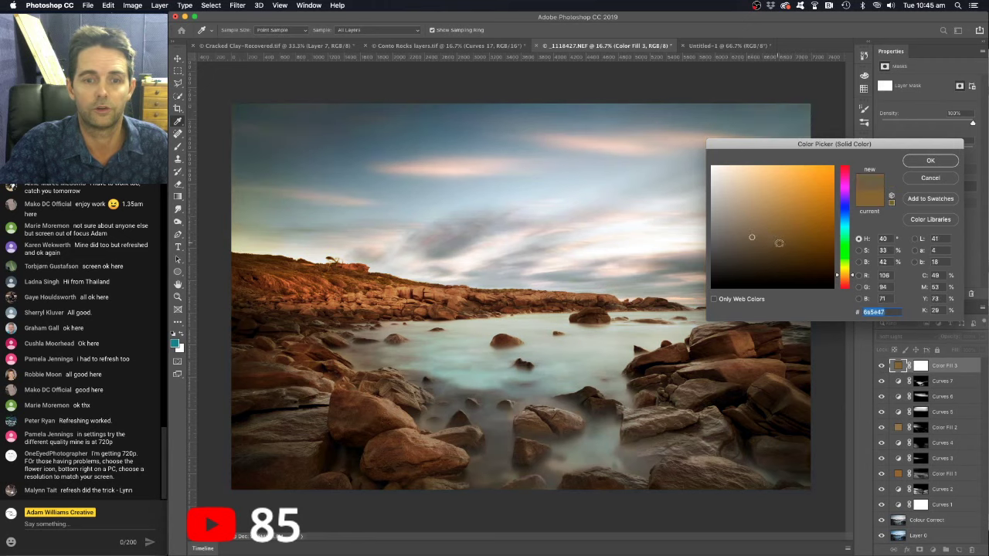
mouse_move(779, 245)
mouse_down()
mouse_move(775, 265)
mouse_move(746, 218)
mouse_move(778, 212)
mouse_up()
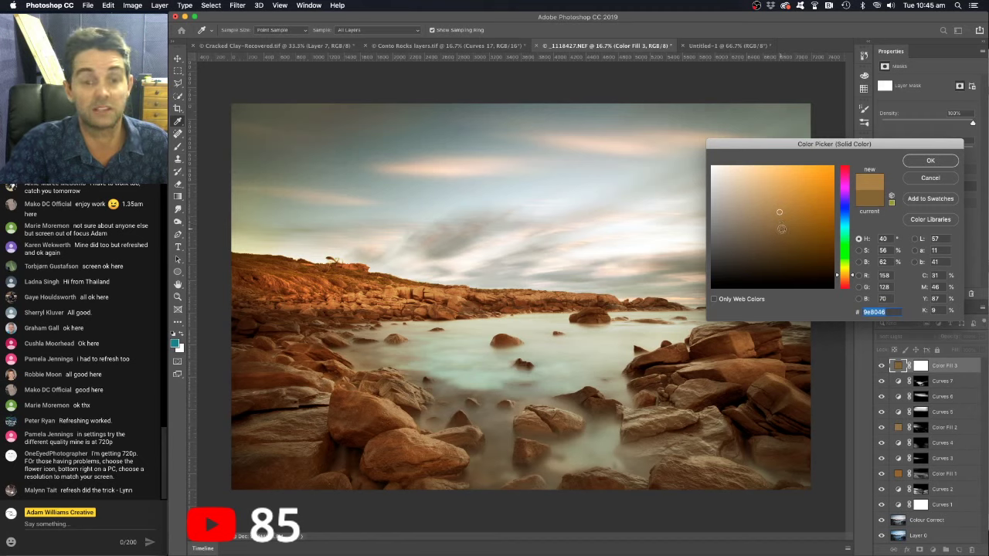
mouse_move(789, 224)
mouse_down()
mouse_move(808, 217)
mouse_move(747, 204)
mouse_move(756, 241)
mouse_up()
Preview yellow and red hues for Color Fill 3, then settle on olive brown #7e6d37.
click(845, 273)
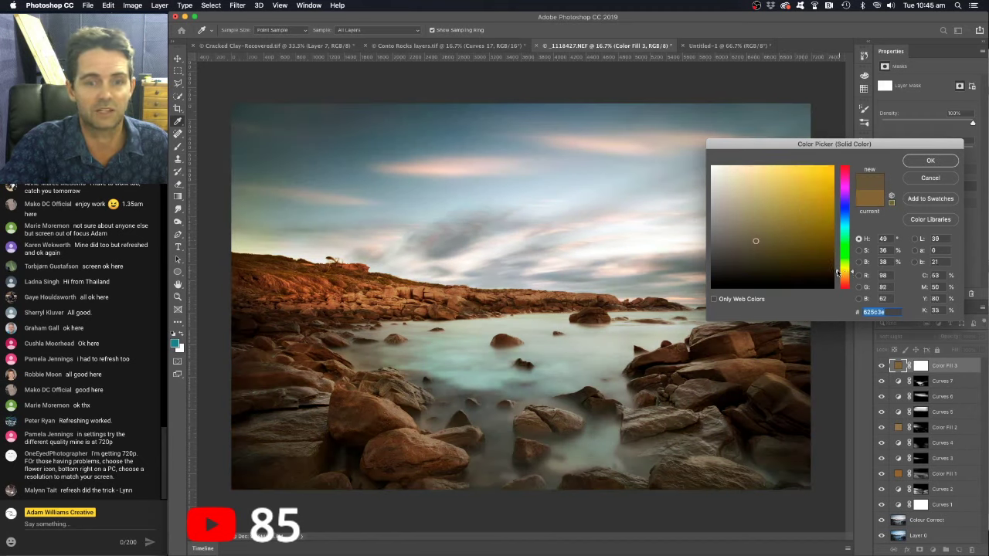
drag(777, 227, 774, 205)
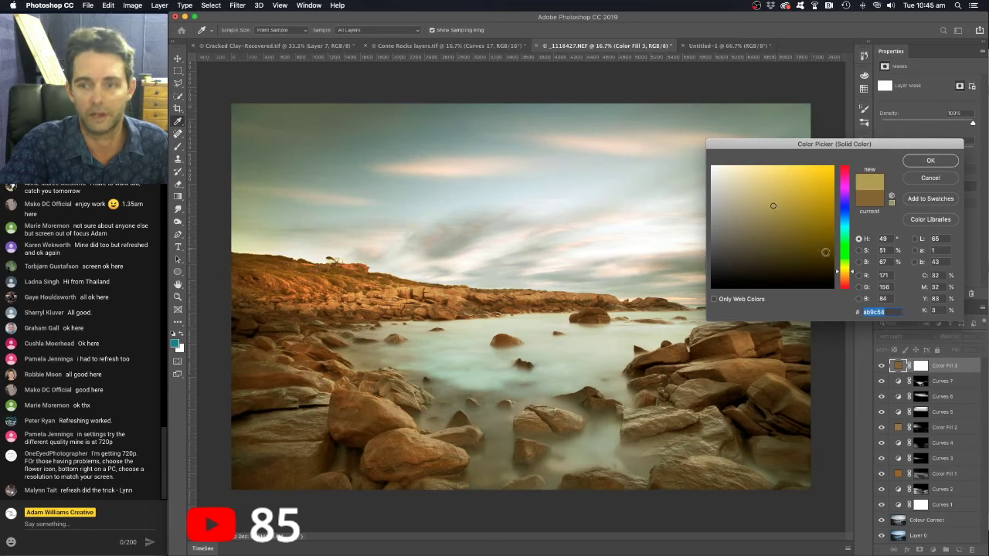
click(848, 288)
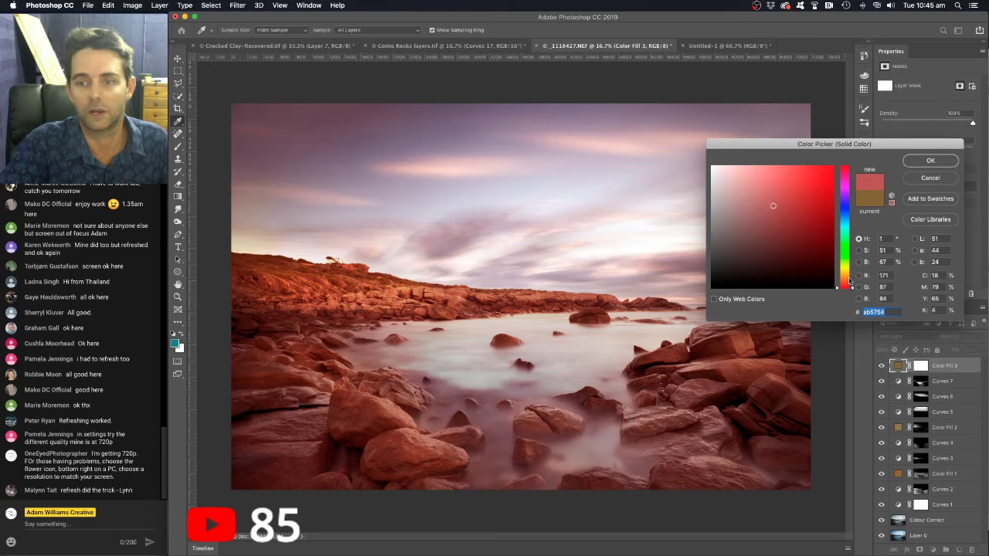
click(847, 272)
click(765, 223)
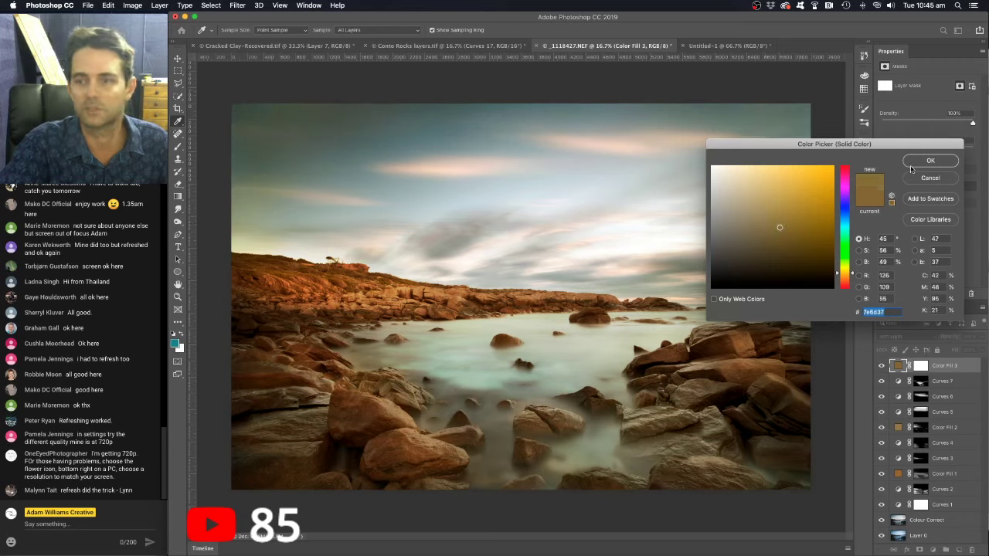
click(915, 162)
Check the overall Soft Light tint by toggling the visibility of Color Fill 3, leaving the layer on.
click(882, 366)
click(881, 366)
click(882, 366)
click(881, 366)
click(881, 366)
click(882, 366)
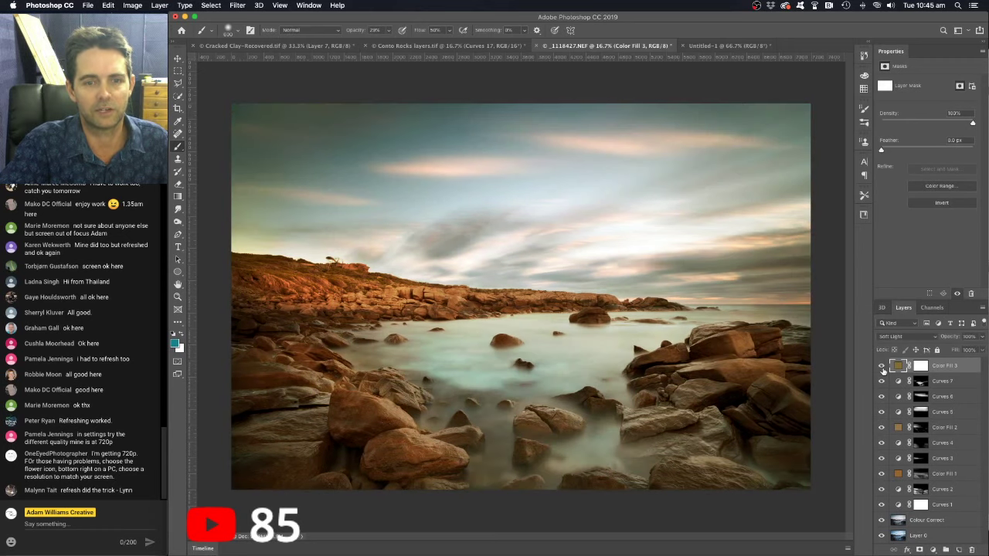
Compare the photo with and without the Color Fill 3 brown tint once more, leaving the layer visible.
click(882, 366)
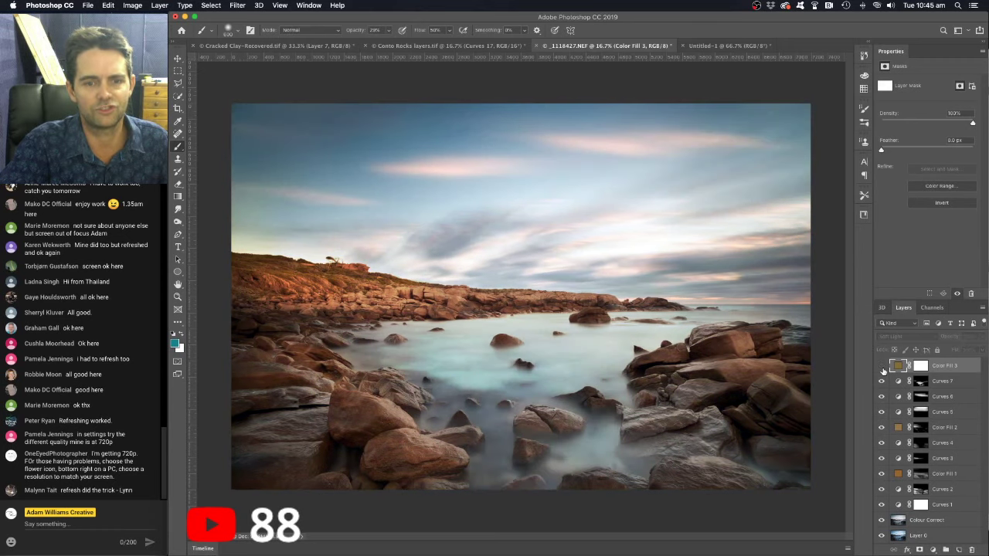
click(882, 366)
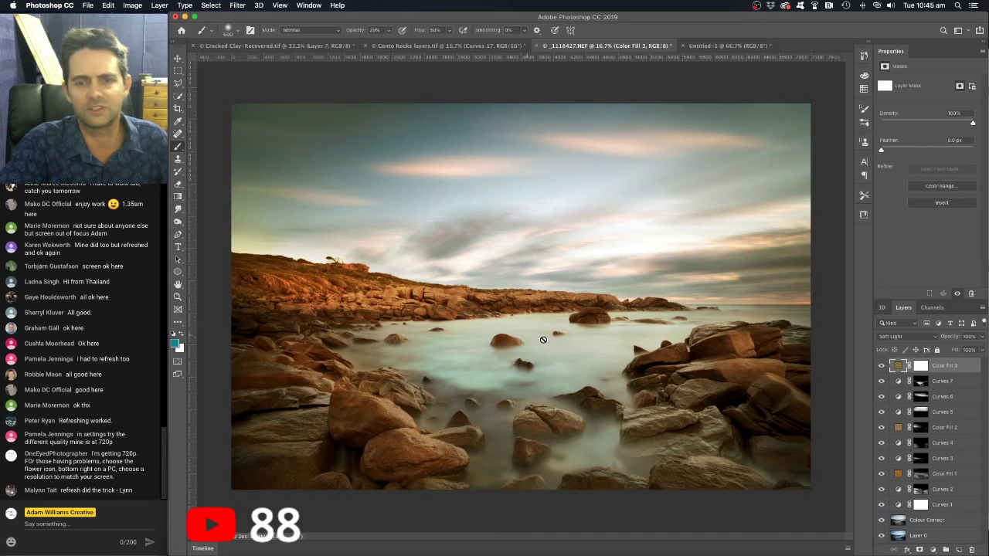
click(882, 366)
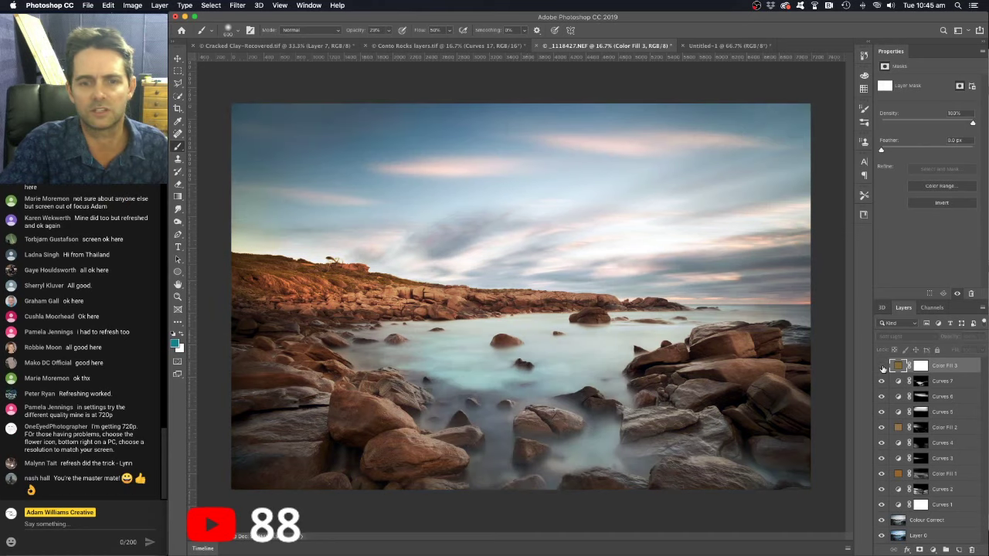
click(882, 366)
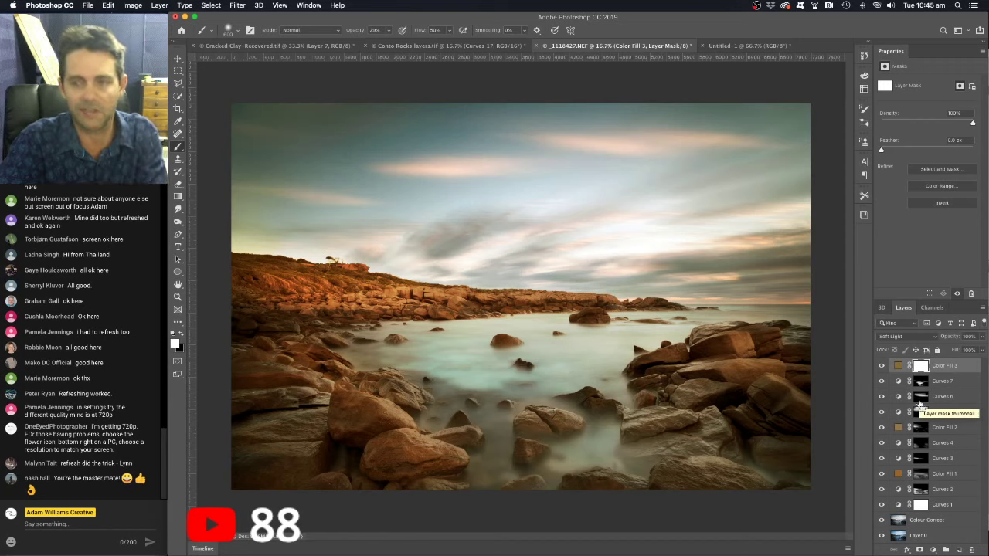
Invert the Color Fill 3 mask to black and paint the brown tint back over headland, sky and water, enlarging the brush to 1700.
key(super+i)
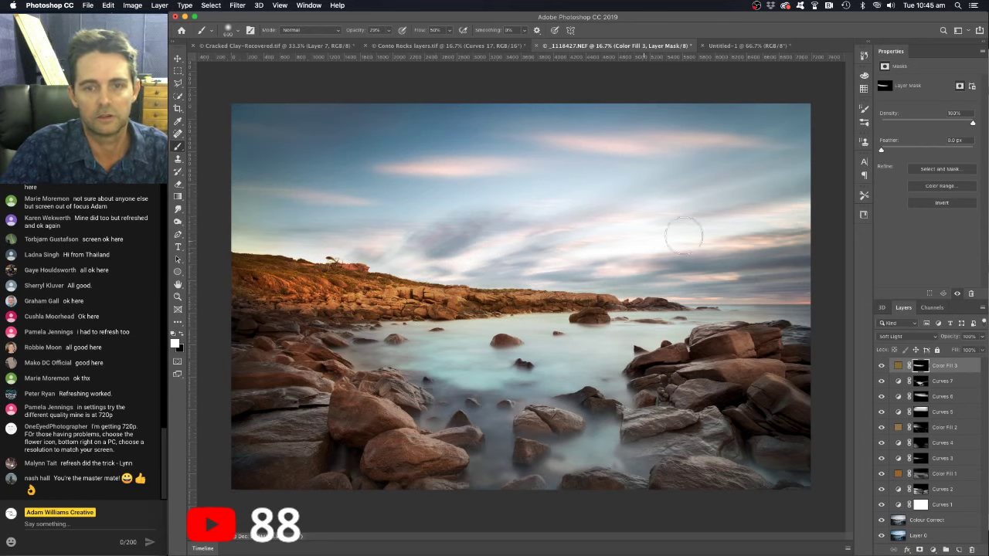
key(bracketright)
key(bracketright)
key(bracketright)
key(bracketright)
key(bracketright)
key(bracketright)
key(bracketright)
key(bracketright)
key(bracketright)
key(bracketright)
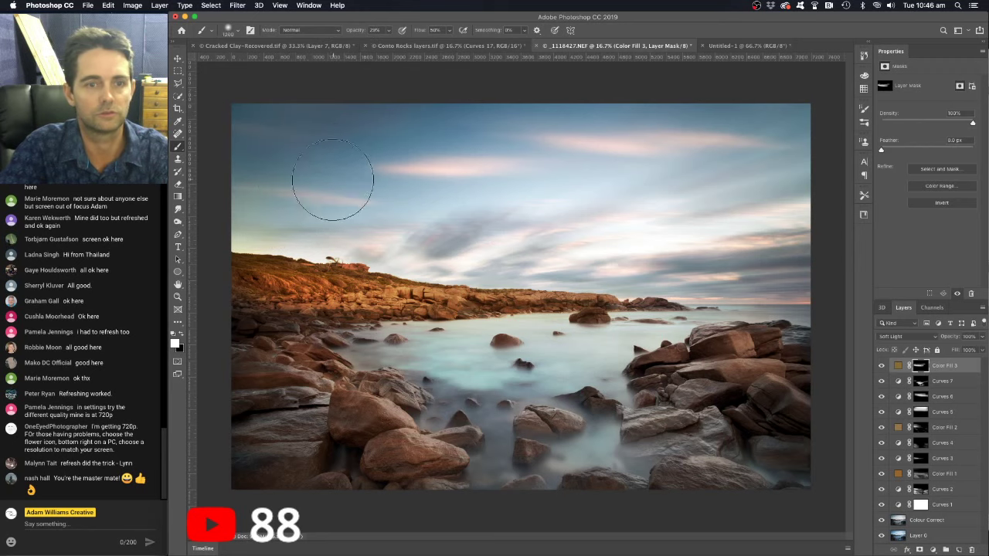
key(bracketright)
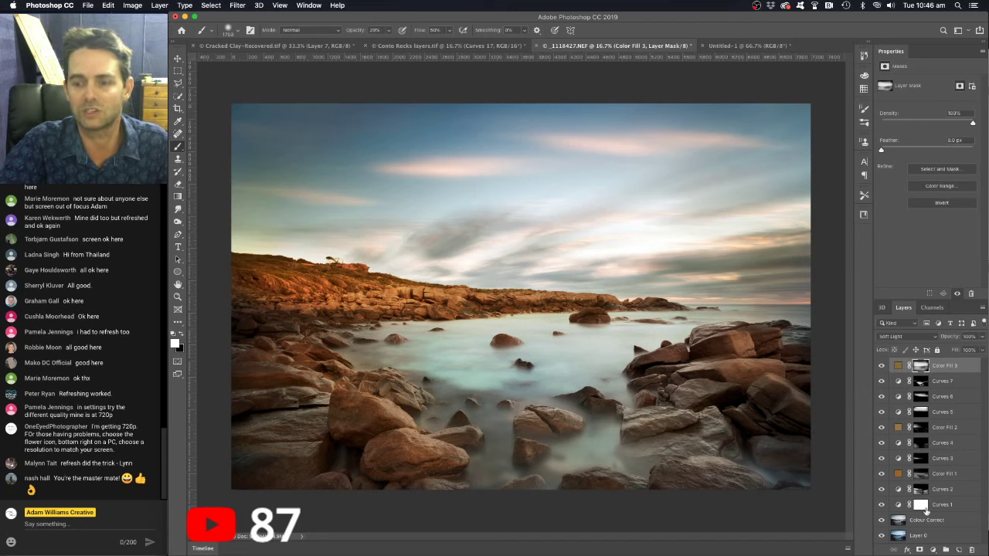
Add a Solid Color fill layer in purple #933b92 above Color Fill 3.
click(933, 550)
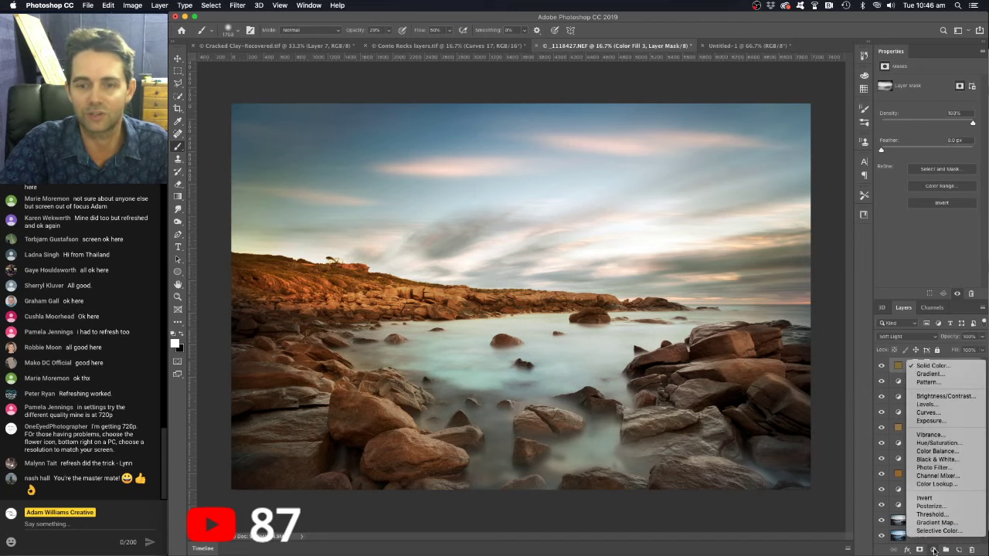
click(930, 368)
mouse_move(842, 194)
mouse_down()
mouse_move(849, 198)
mouse_move(848, 186)
mouse_up()
click(784, 217)
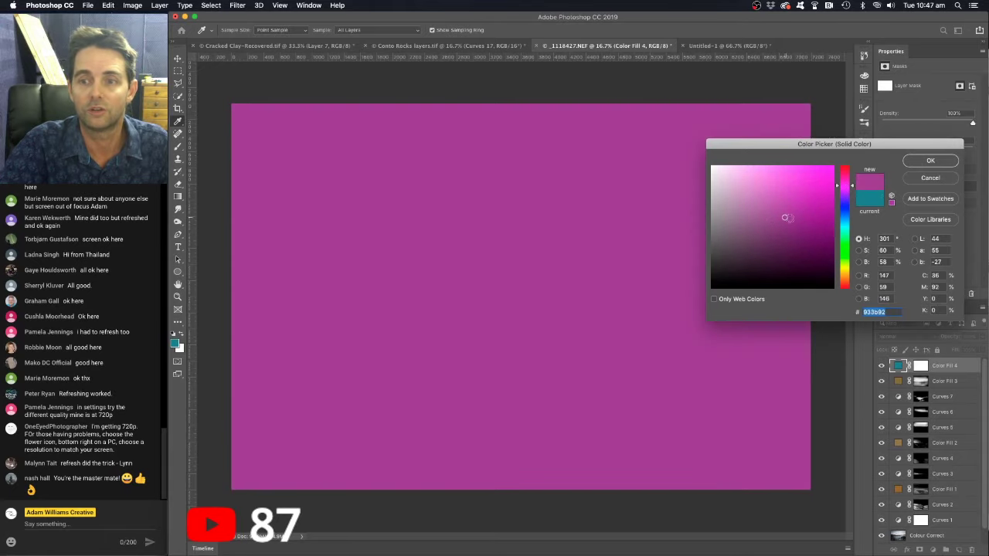
click(919, 163)
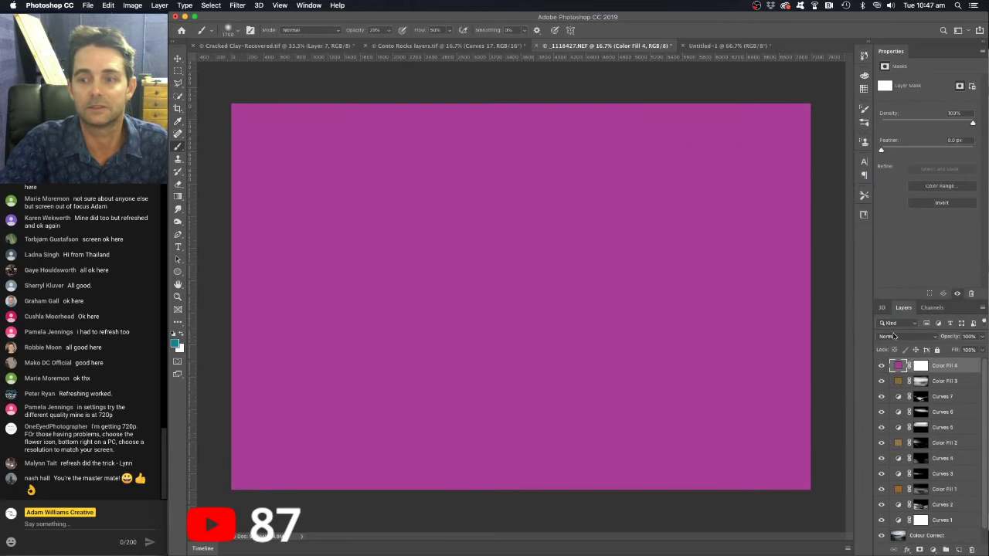
Set the purple fill layer's blend mode to Soft Light and compare the photo with and without it.
click(908, 338)
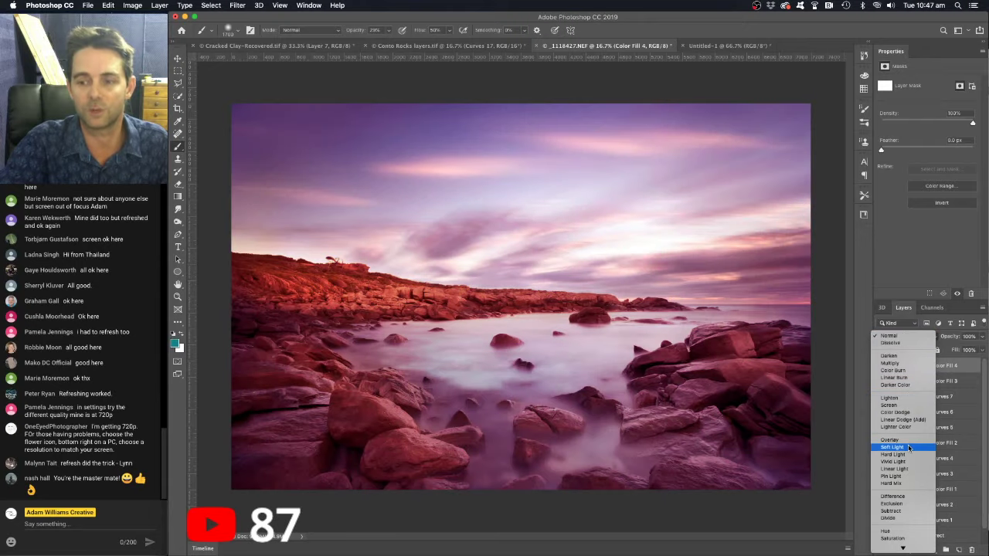
click(909, 447)
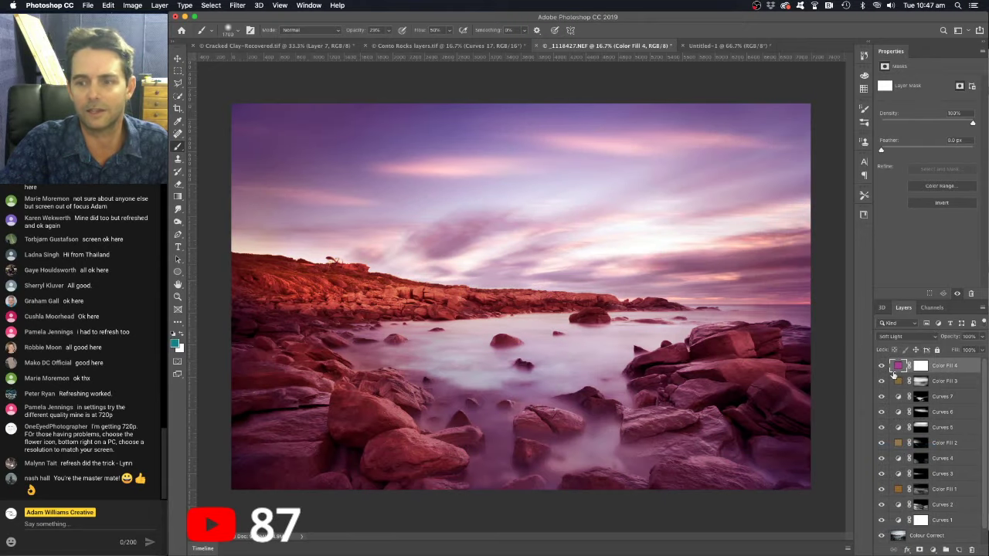
click(882, 367)
click(881, 368)
click(881, 368)
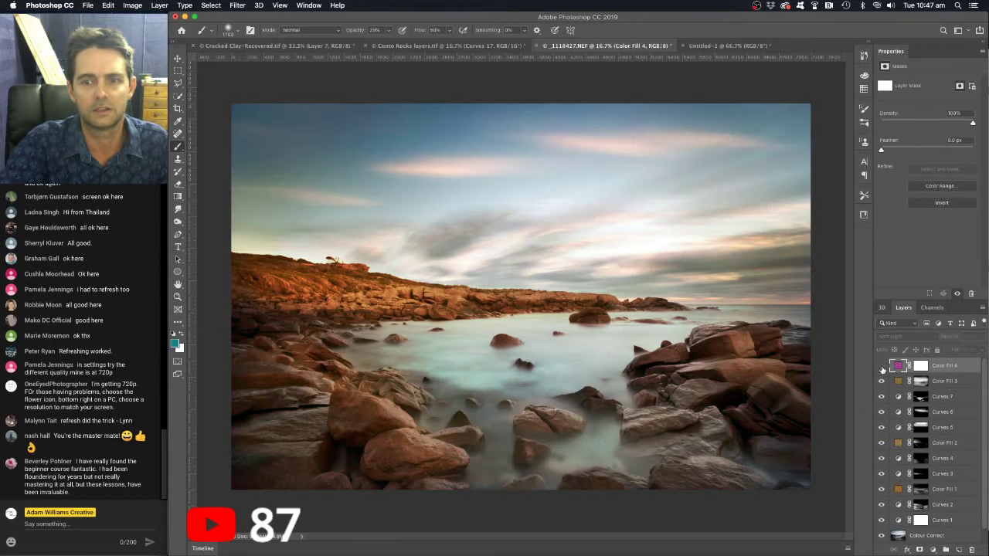
click(882, 368)
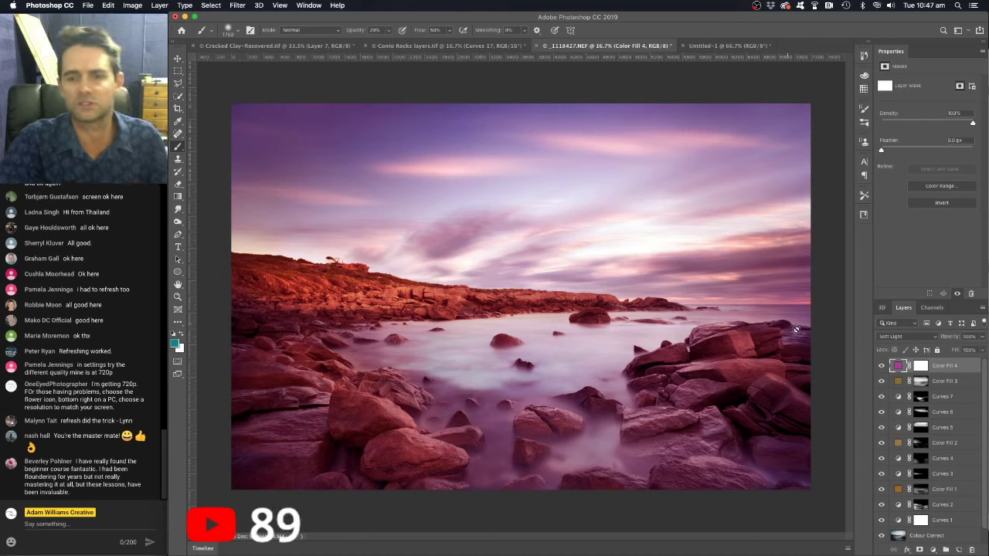
Invert the Color Fill 4 mask to black and paint the purple tint into the sky, clouds and foreground rocks.
click(917, 368)
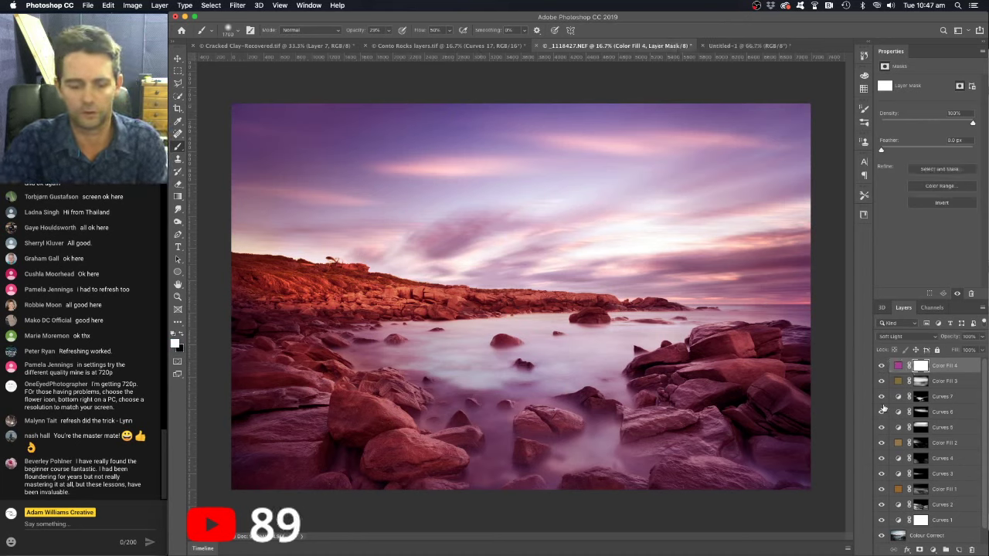
key(super+i)
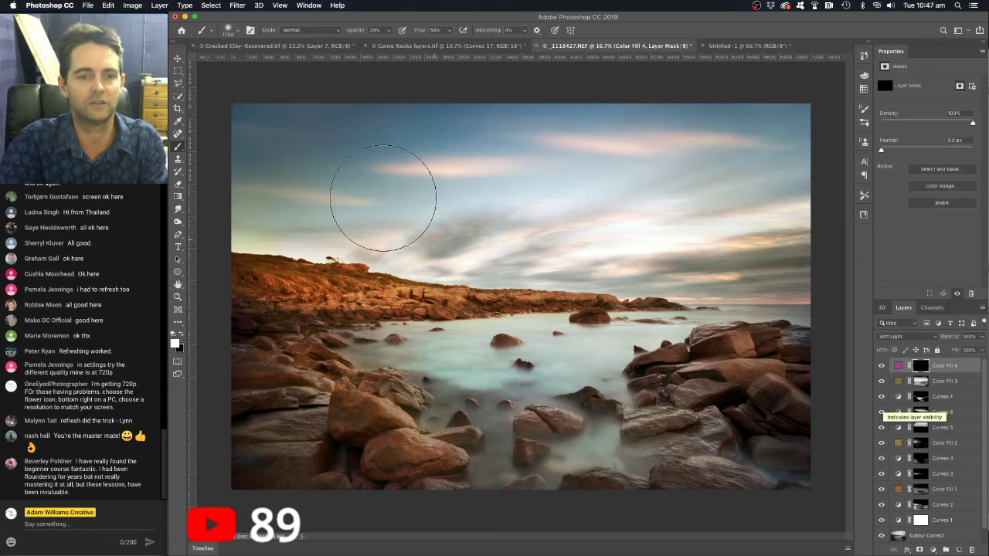
mouse_move(383, 198)
mouse_down()
mouse_move(227, 121)
mouse_move(241, 201)
mouse_move(428, 245)
mouse_move(621, 261)
mouse_move(794, 231)
mouse_move(800, 197)
mouse_move(690, 202)
mouse_move(692, 177)
mouse_move(783, 111)
mouse_up()
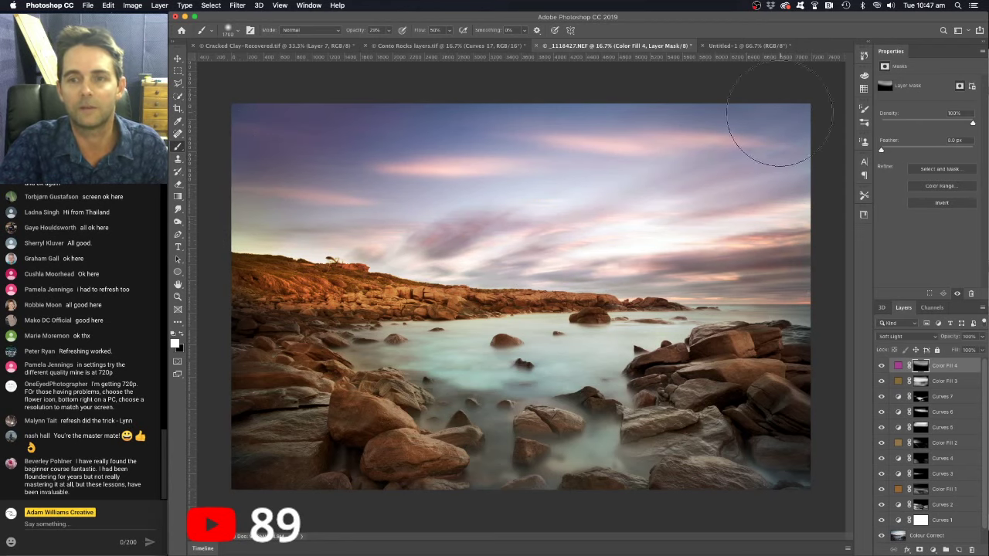
mouse_move(301, 303)
mouse_down()
mouse_move(649, 321)
mouse_move(292, 296)
mouse_up()
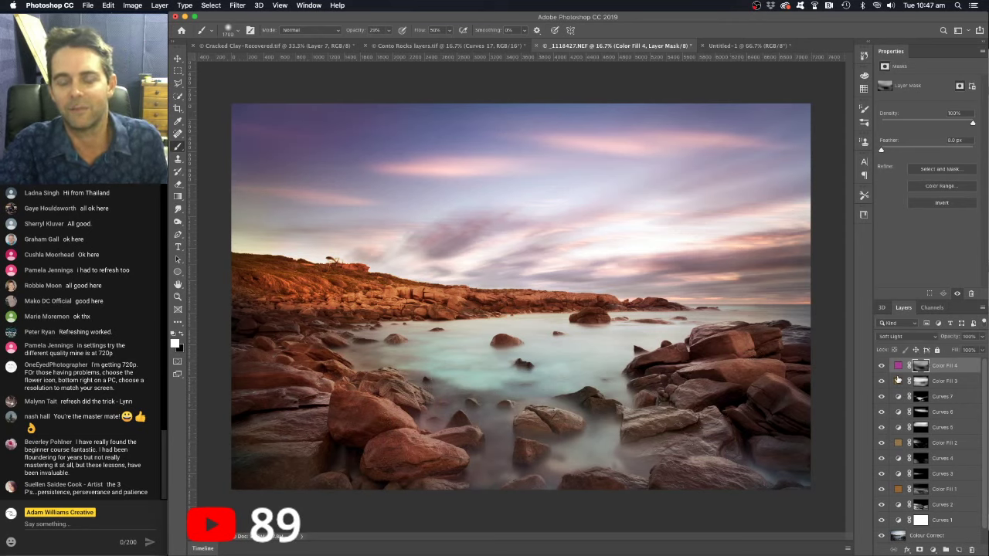
Change the Color Fill 4 colour to the duller, darker purple #874186.
double_click(899, 367)
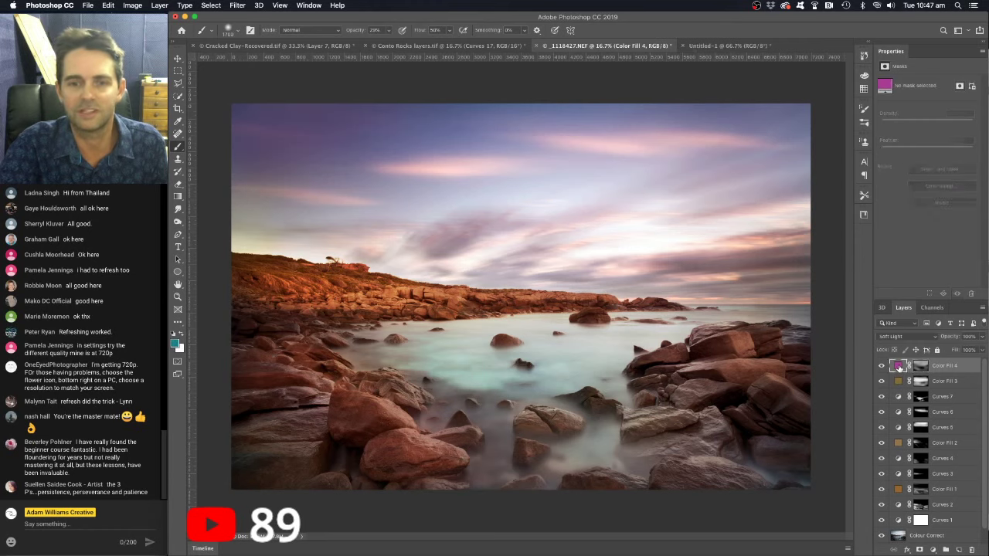
drag(848, 149, 933, 103)
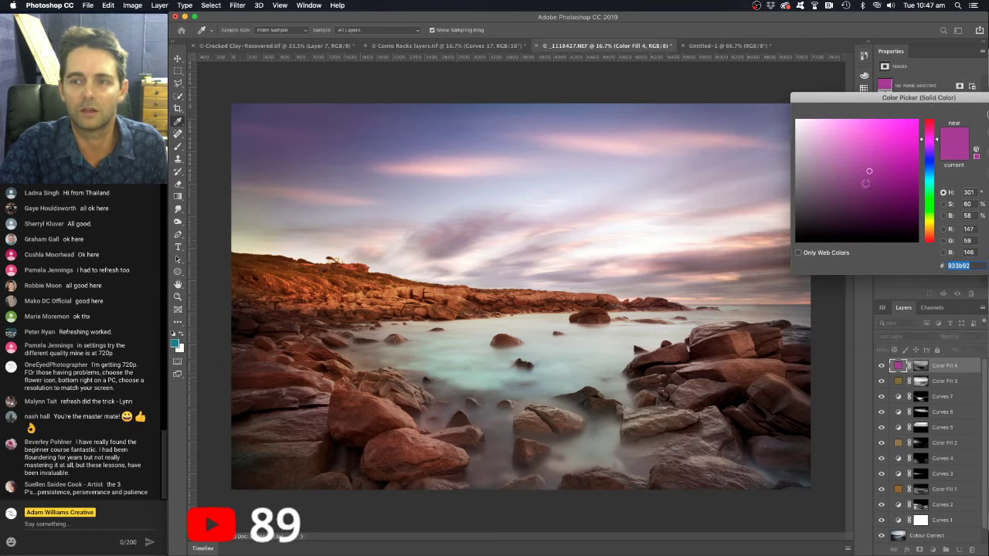
click(858, 151)
drag(858, 152, 858, 177)
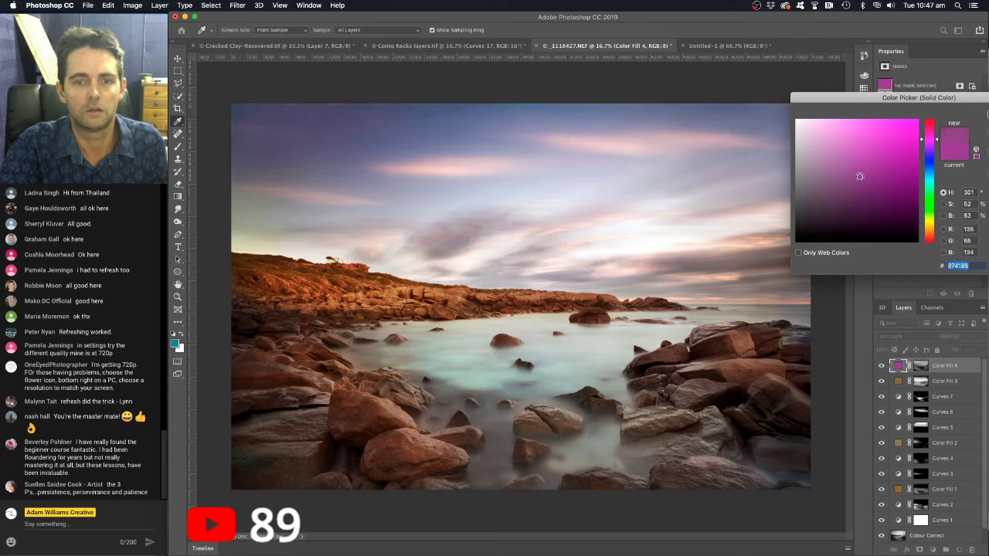
drag(976, 101, 904, 101)
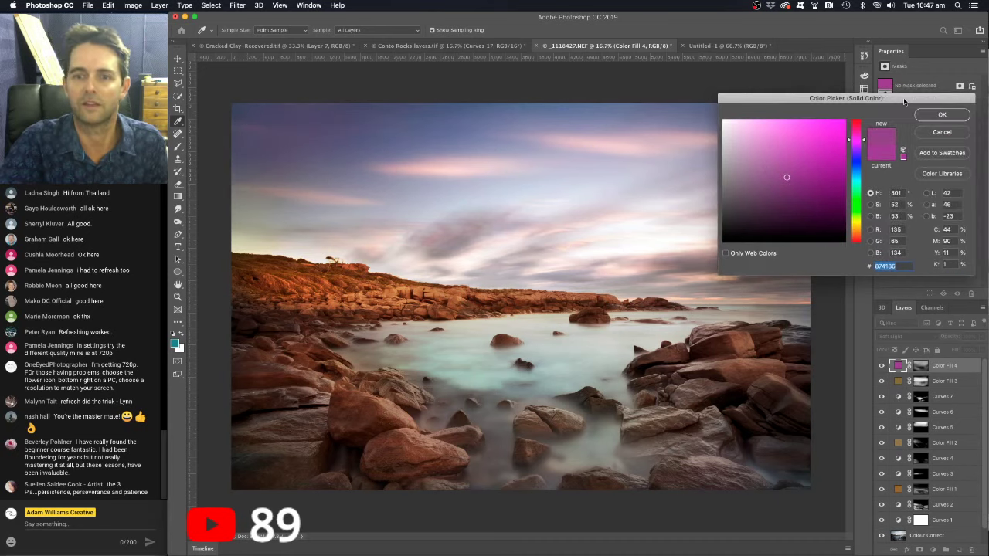
click(941, 115)
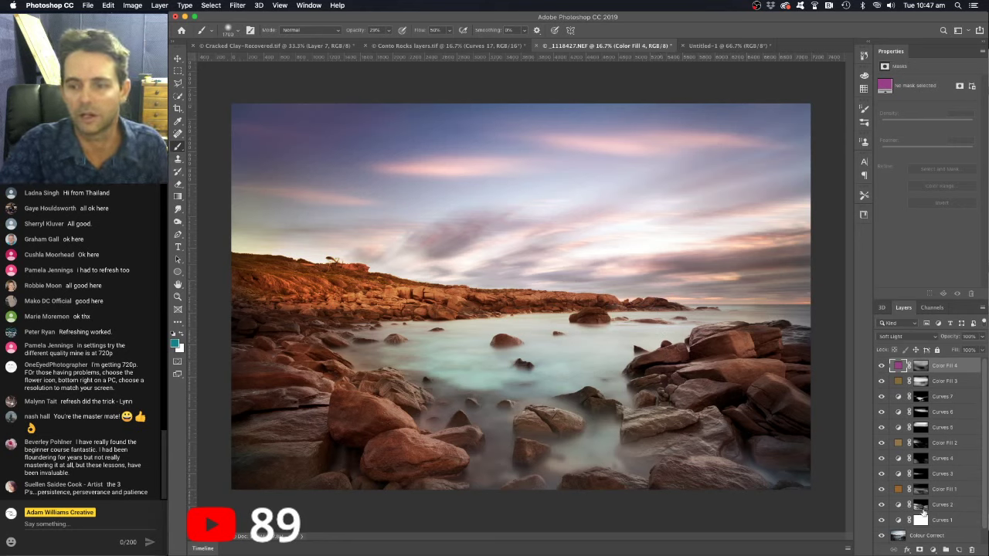
Add a Hue/Saturation adjustment layer, preview saturation at +100, then settle on about +46.
click(934, 551)
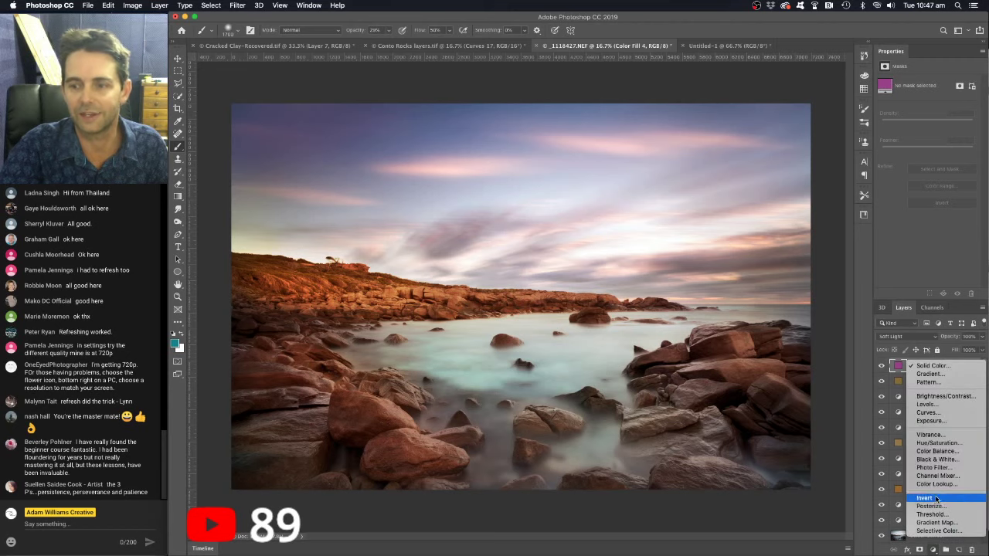
click(937, 443)
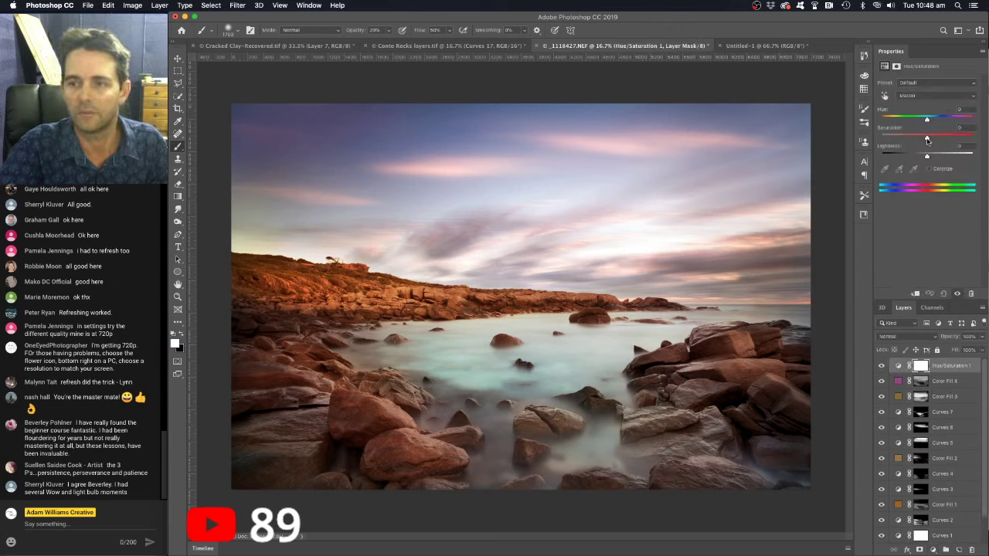
drag(927, 140, 988, 138)
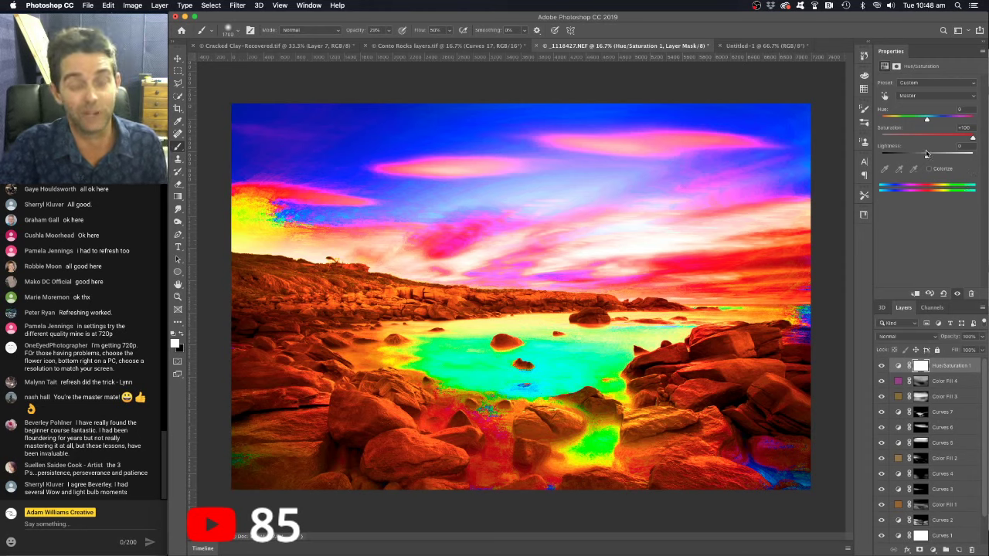
drag(973, 139, 948, 139)
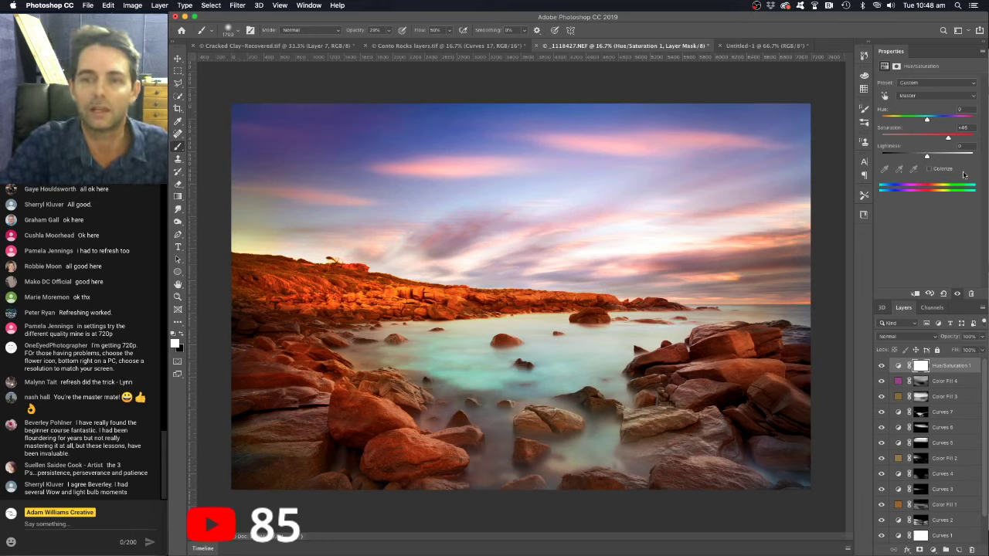
Compare the photo with and without Hue/Saturation 1, then invert its mask to black and paint the saturation back selectively.
click(882, 367)
click(881, 367)
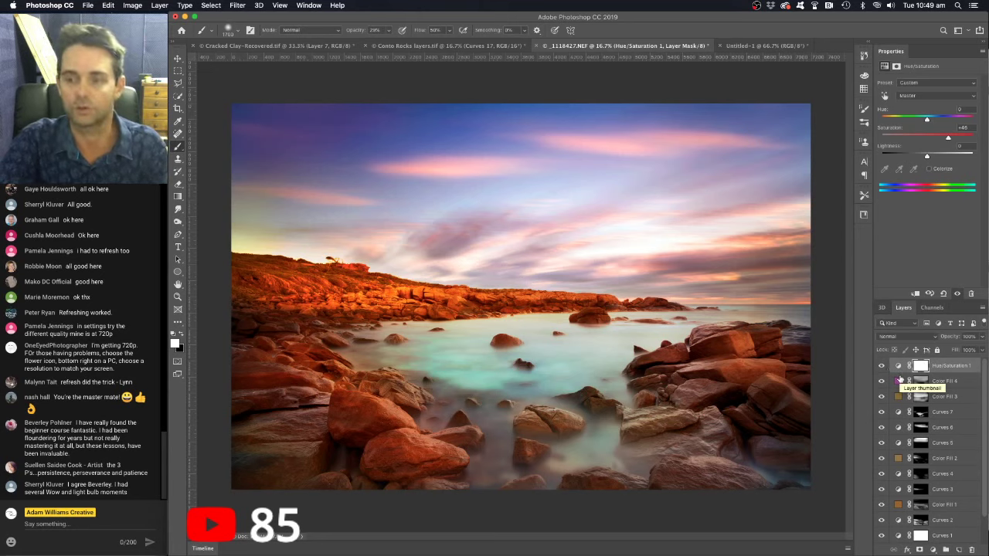
key(super+i)
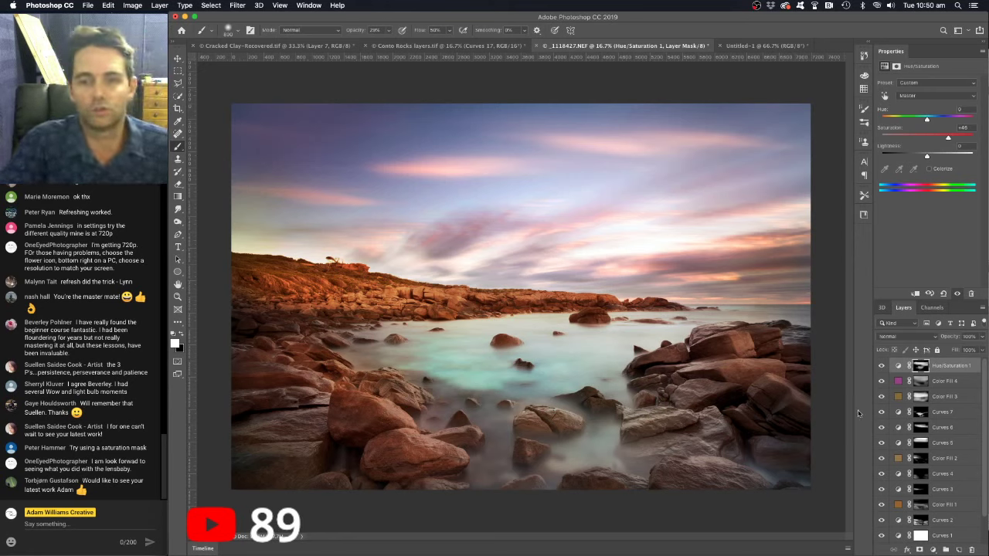
Add a Curves layer above Hue/Saturation 1 that strongly darkens the midtones and lowers the white point to about half.
click(932, 549)
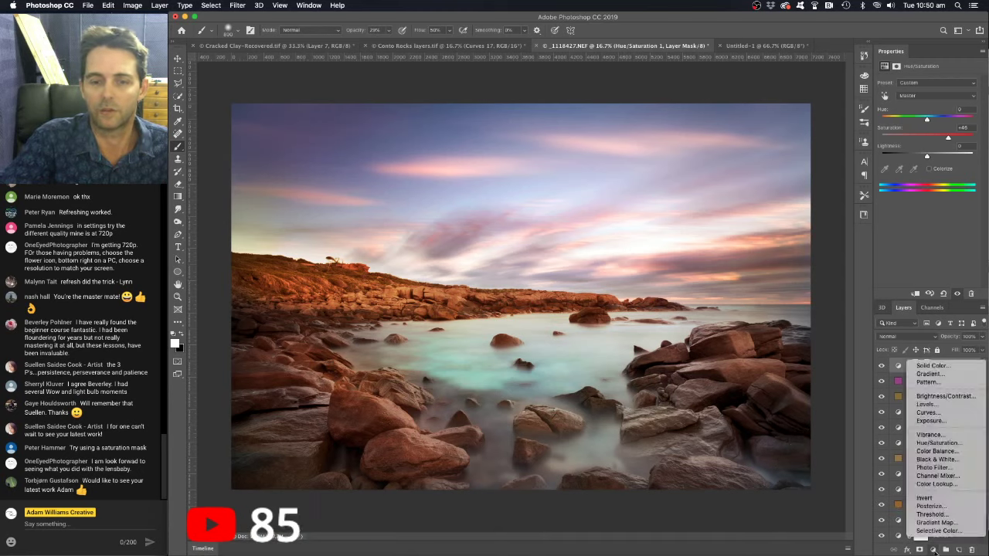
click(929, 413)
click(936, 143)
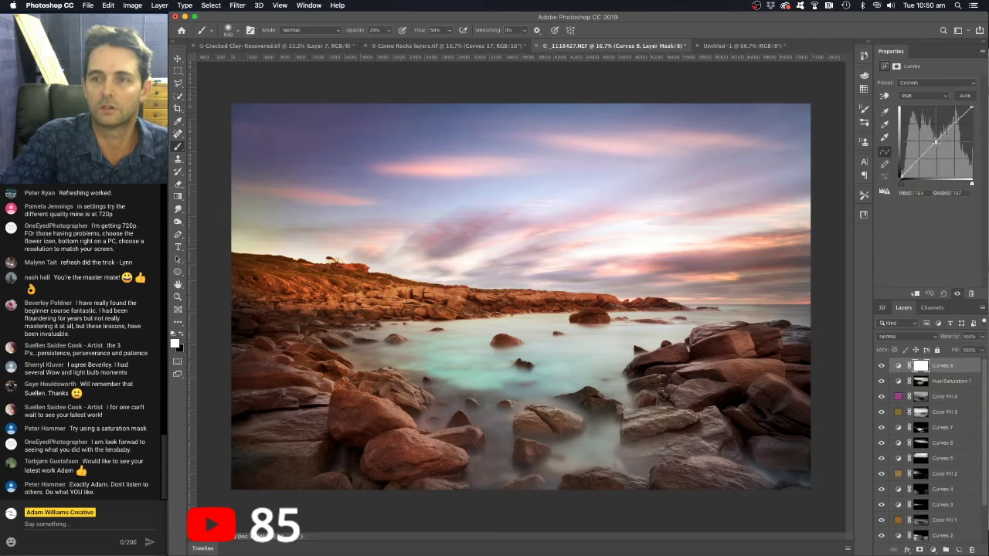
drag(936, 143, 940, 155)
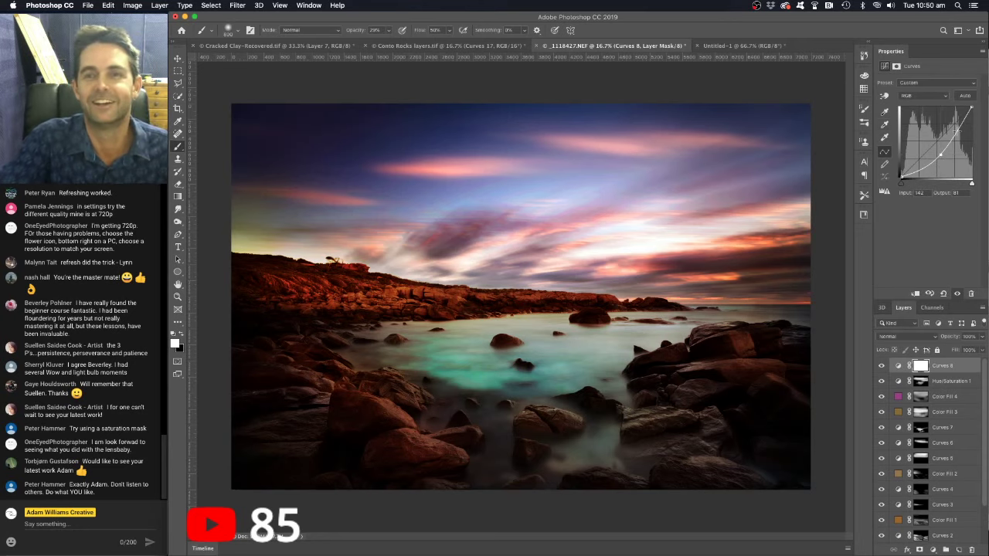
mouse_move(940, 154)
mouse_down()
mouse_move(950, 159)
mouse_move(940, 149)
mouse_move(950, 159)
mouse_move(972, 108)
mouse_move(971, 141)
mouse_move(940, 163)
mouse_up()
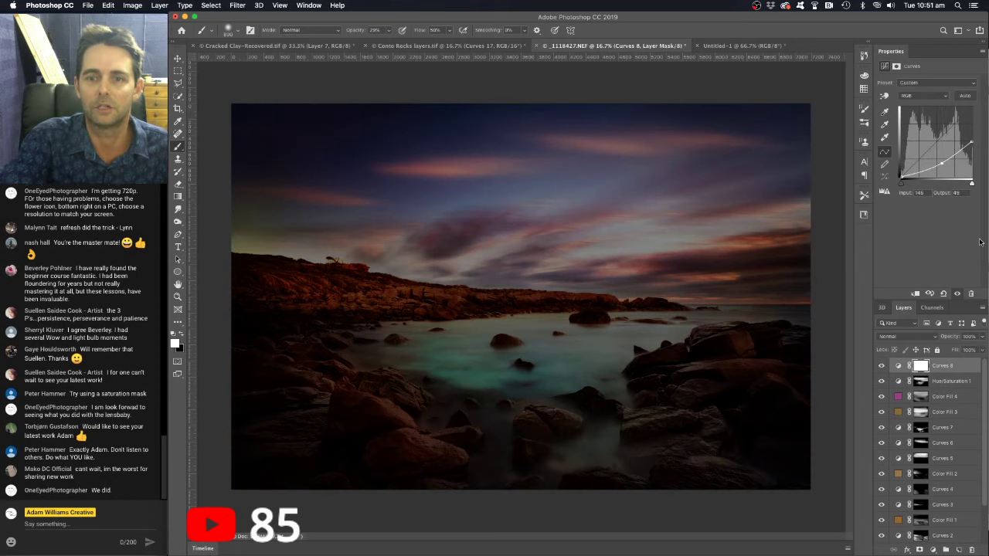
Invert the Curves 8 mask to black and paint the darkening back along the upper sky and foreground rocks with a large soft brush.
key(super+i)
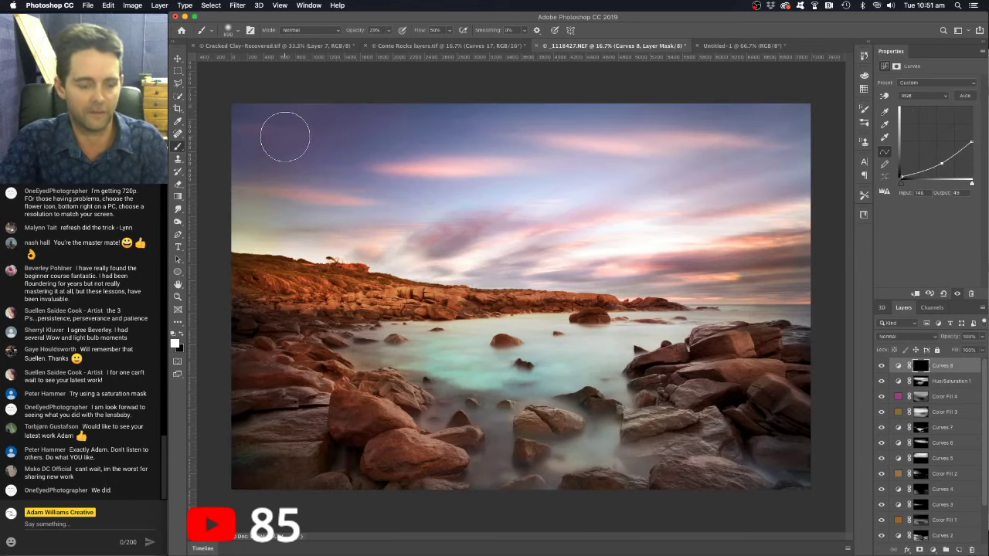
key(bracketright)
key(bracketright)
key(bracketright)
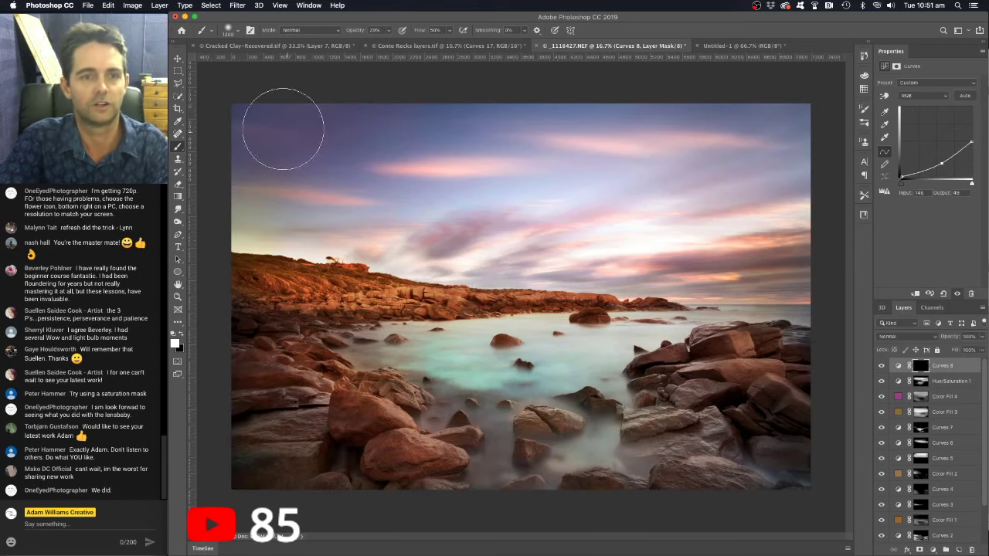
key(bracketright)
key(bracketright)
mouse_move(247, 121)
mouse_down()
mouse_move(696, 115)
mouse_move(773, 123)
mouse_move(805, 141)
mouse_move(660, 105)
mouse_move(467, 105)
mouse_move(367, 90)
mouse_move(765, 103)
mouse_move(229, 132)
mouse_move(282, 162)
mouse_move(311, 129)
mouse_move(388, 157)
mouse_move(773, 130)
mouse_move(674, 101)
mouse_move(816, 129)
mouse_move(812, 156)
mouse_move(581, 176)
mouse_move(340, 184)
mouse_move(250, 176)
mouse_up()
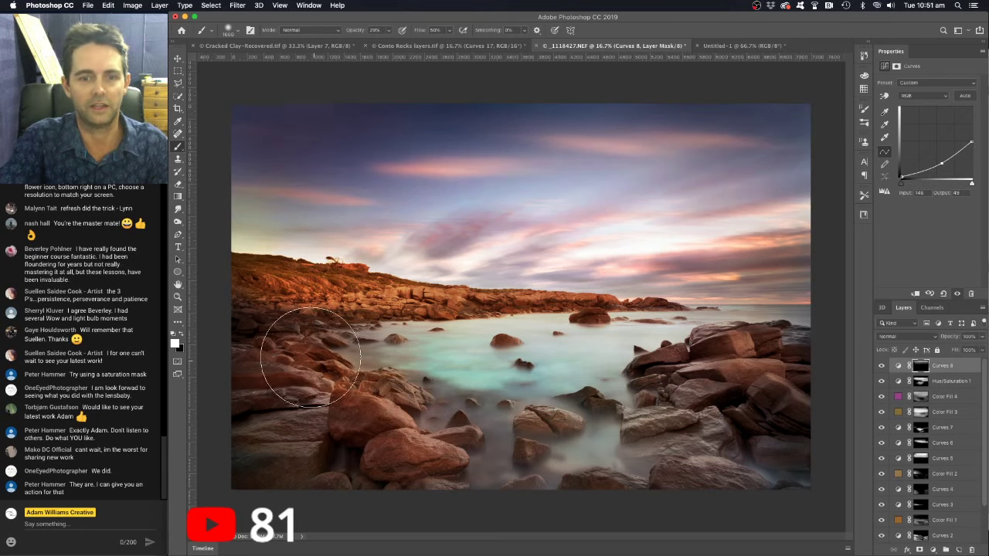
drag(420, 459, 819, 422)
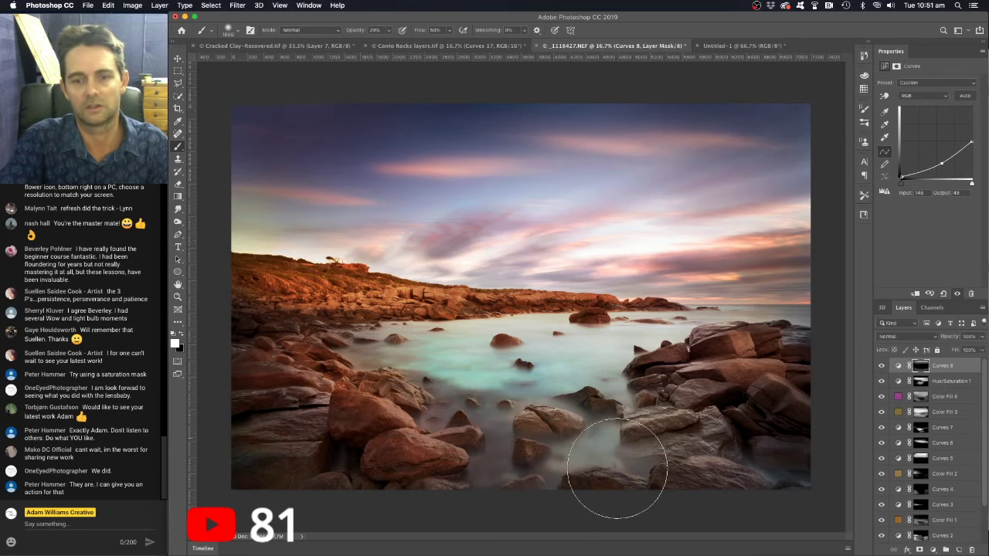
mouse_move(617, 468)
mouse_down()
mouse_move(369, 470)
mouse_move(342, 456)
mouse_move(647, 446)
mouse_move(825, 348)
mouse_move(516, 360)
mouse_up()
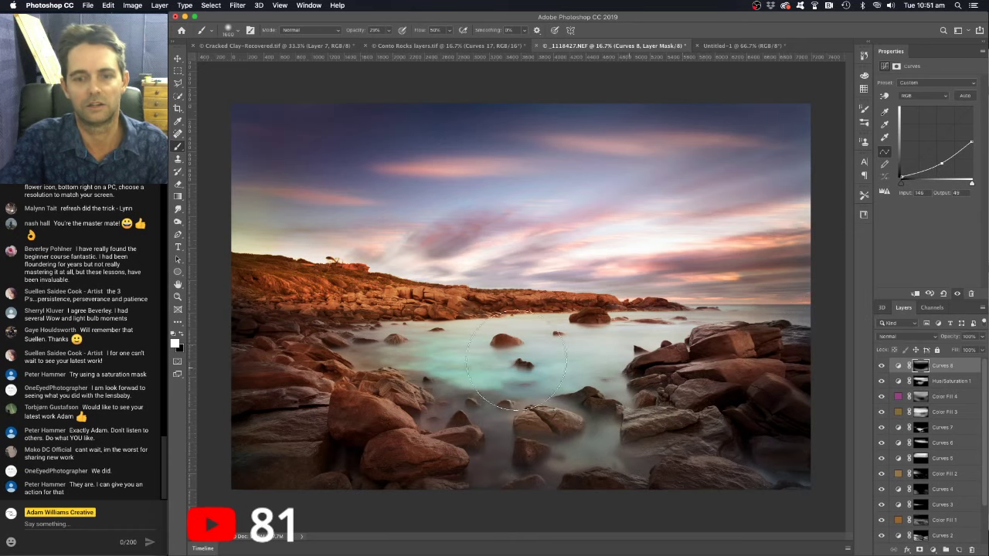
Paint the Curves 8 darkening over the bay's far waterline with a smaller brush, lowering the brush opacity to 12% for subtler strokes.
key(bracketleft)
key(bracketleft)
key(bracketleft)
key(bracketleft)
key(bracketleft)
key(bracketleft)
key(bracketleft)
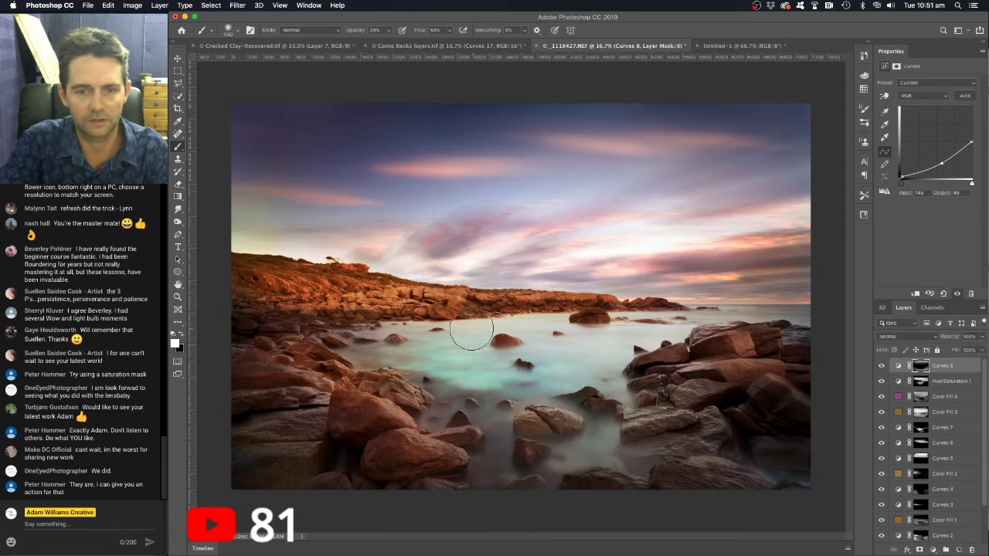
drag(446, 331, 587, 323)
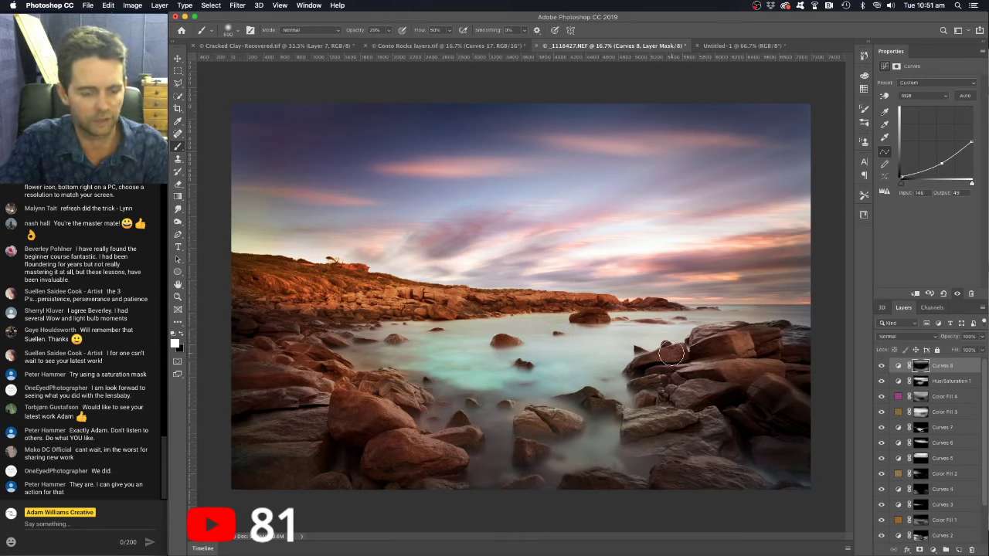
key(1)
key(2)
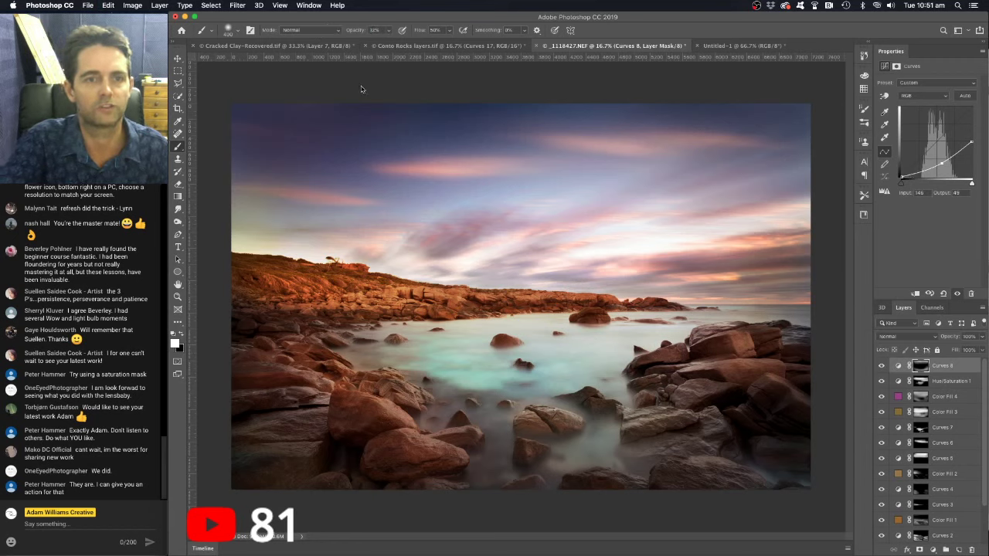
mouse_move(394, 336)
mouse_down()
mouse_move(568, 317)
mouse_move(513, 325)
mouse_up()
mouse_move(361, 359)
mouse_down()
mouse_move(665, 345)
mouse_move(701, 328)
mouse_move(348, 346)
mouse_up()
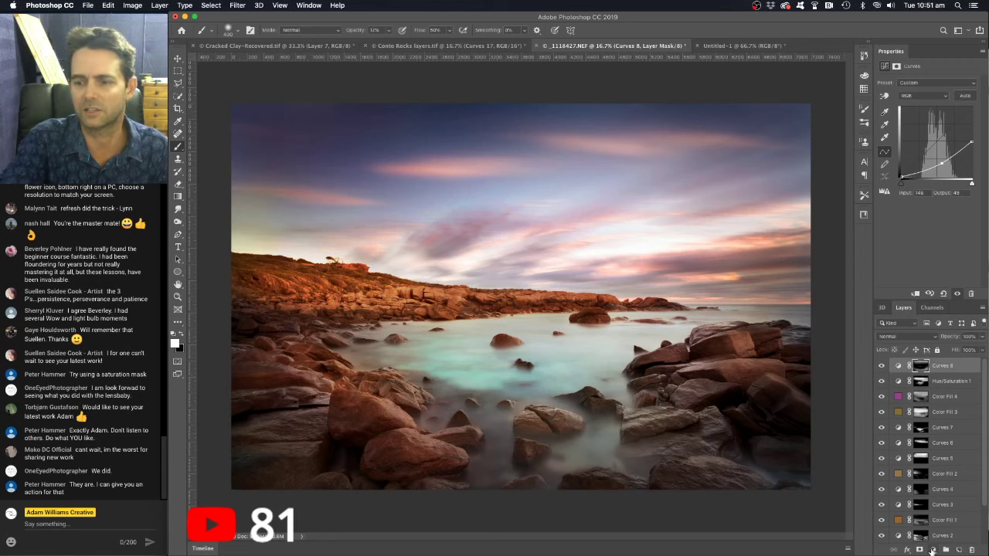
Add a Hue/Saturation adjustment layer above Curves 8 with saturation at -24 and invert its mask to black.
click(933, 550)
click(933, 444)
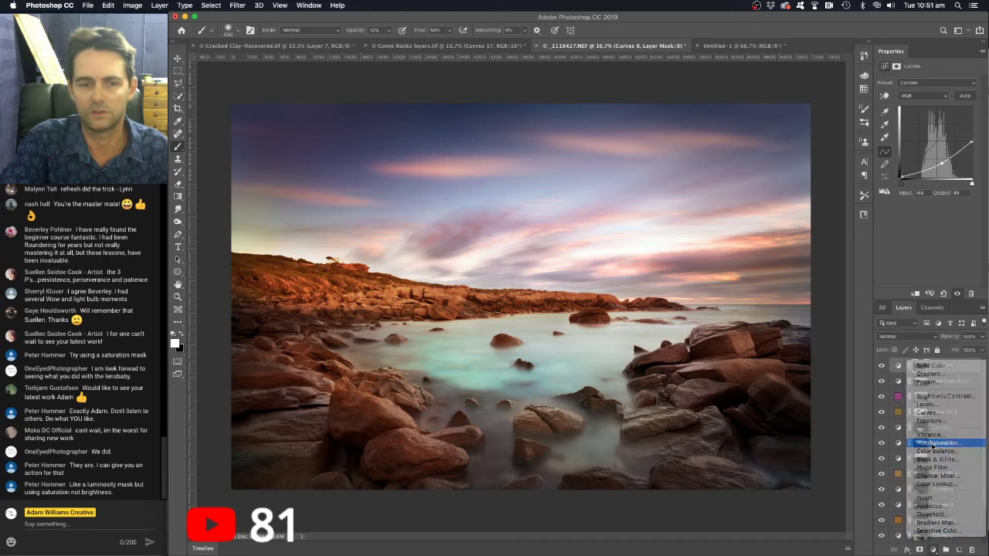
drag(928, 138, 916, 139)
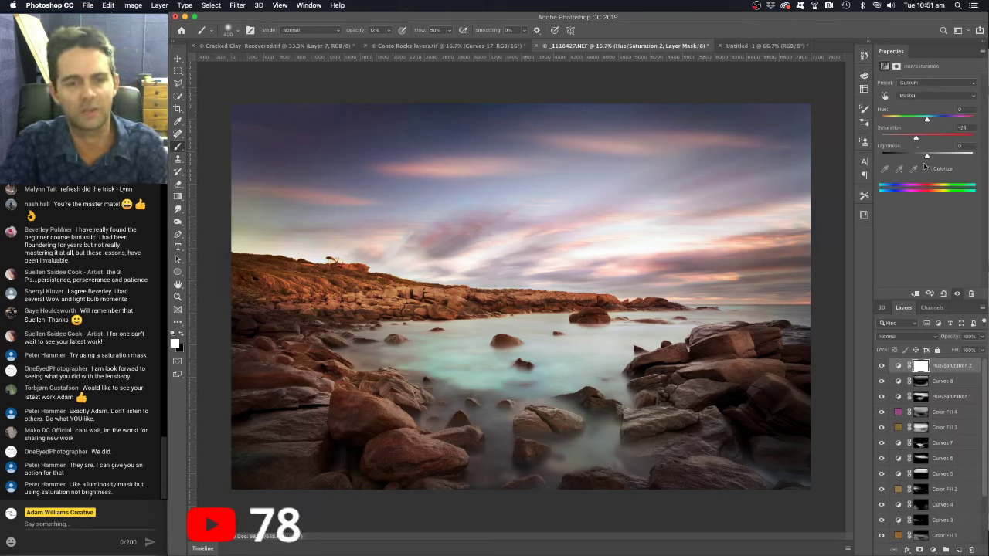
key(super+i)
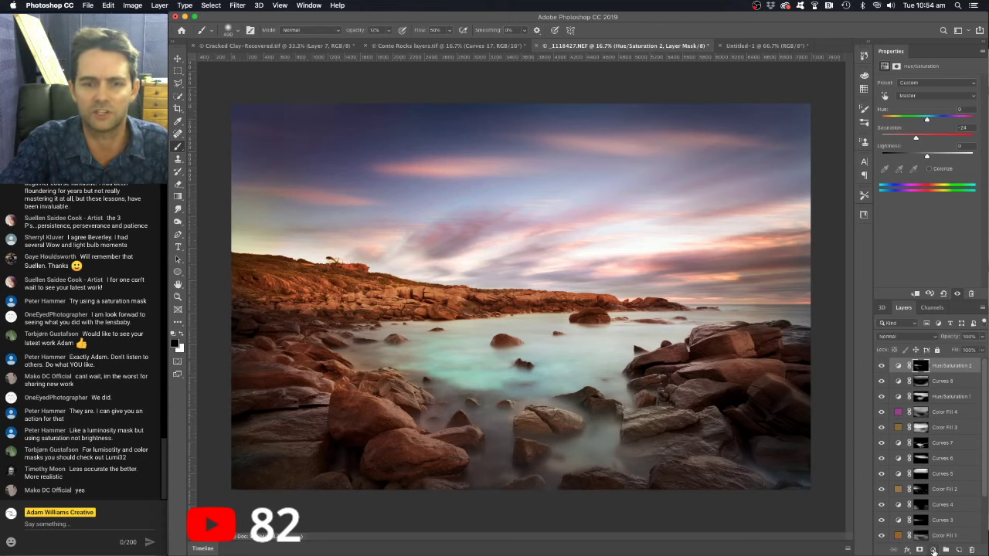
Add a Solid Color fill layer in brown #885b3d above Hue/Saturation 2 and set its blend mode to Soft Light.
click(933, 549)
click(936, 367)
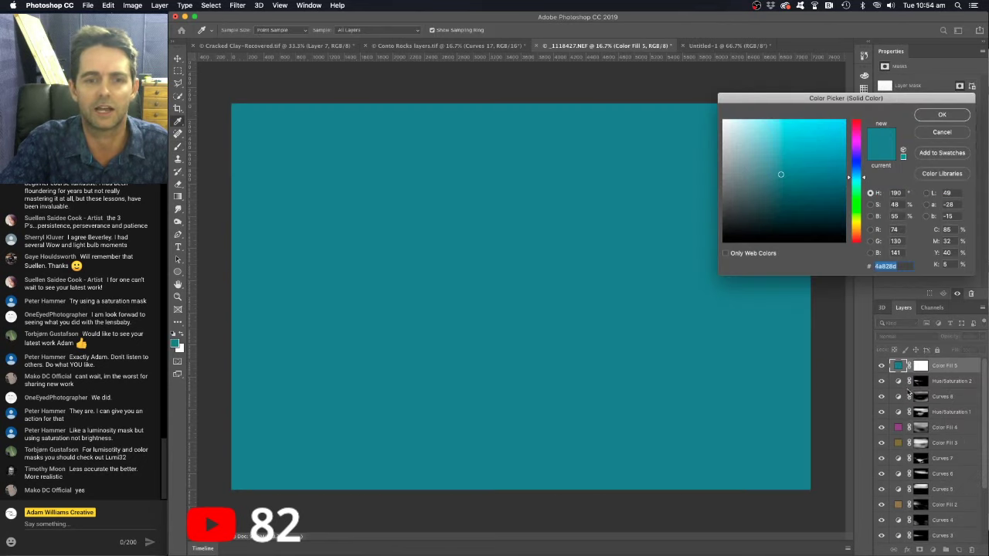
drag(863, 187, 861, 235)
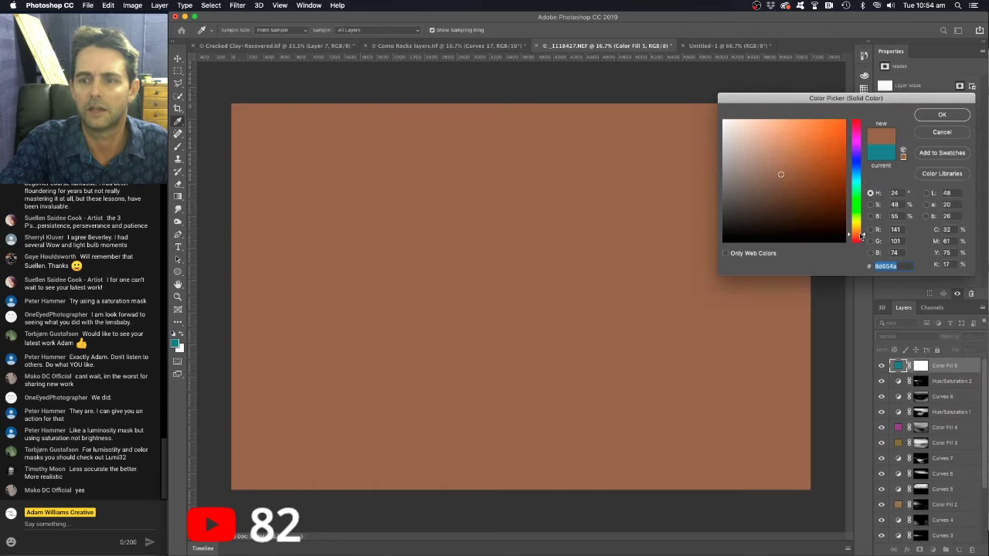
click(790, 177)
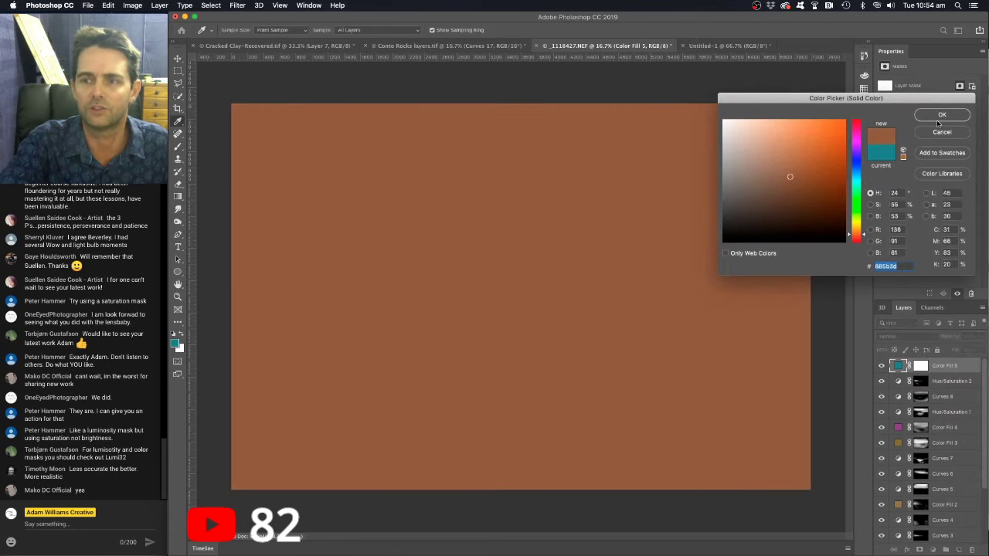
click(937, 118)
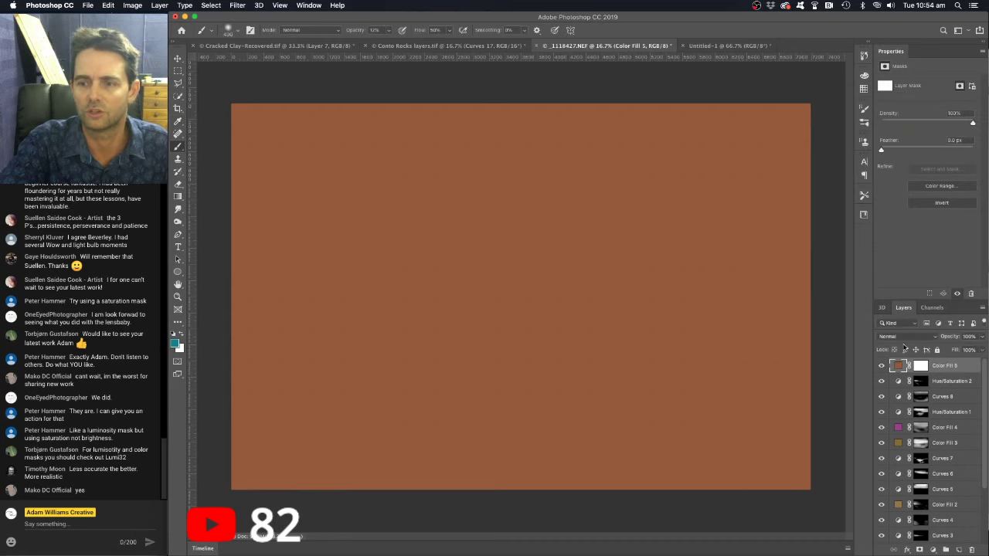
click(907, 336)
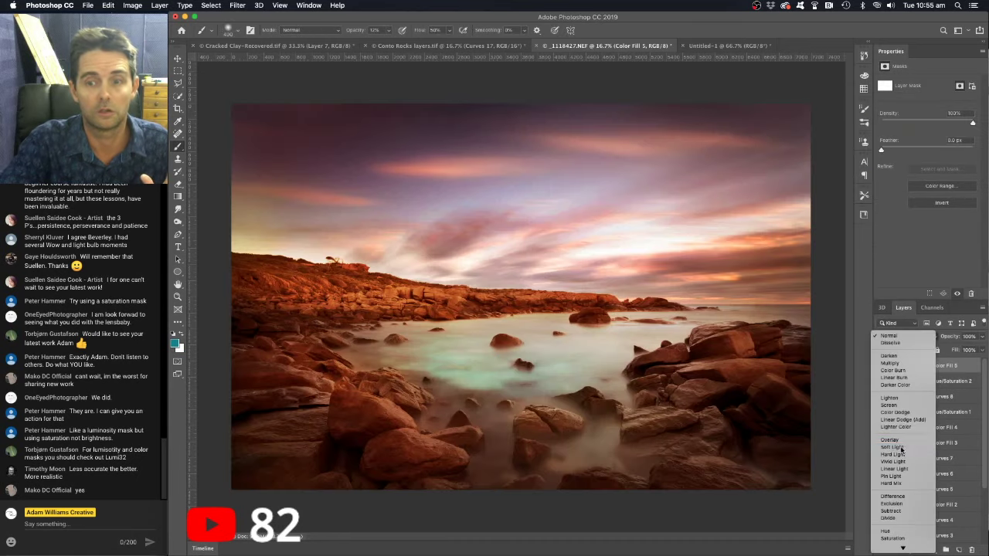
click(900, 445)
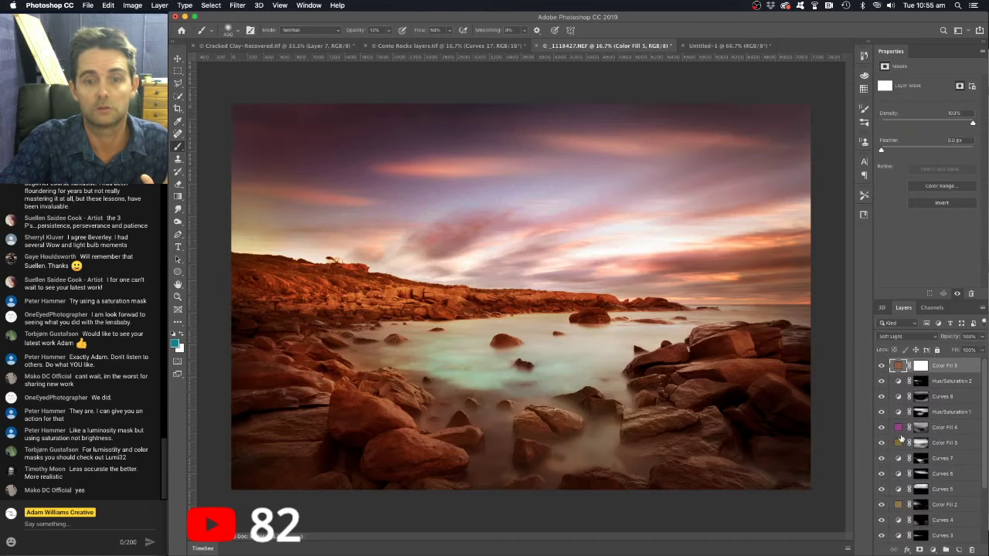
Change the Color Fill 5 colour to a much less saturated, slightly darker grey-brown of the same hue.
double_click(899, 369)
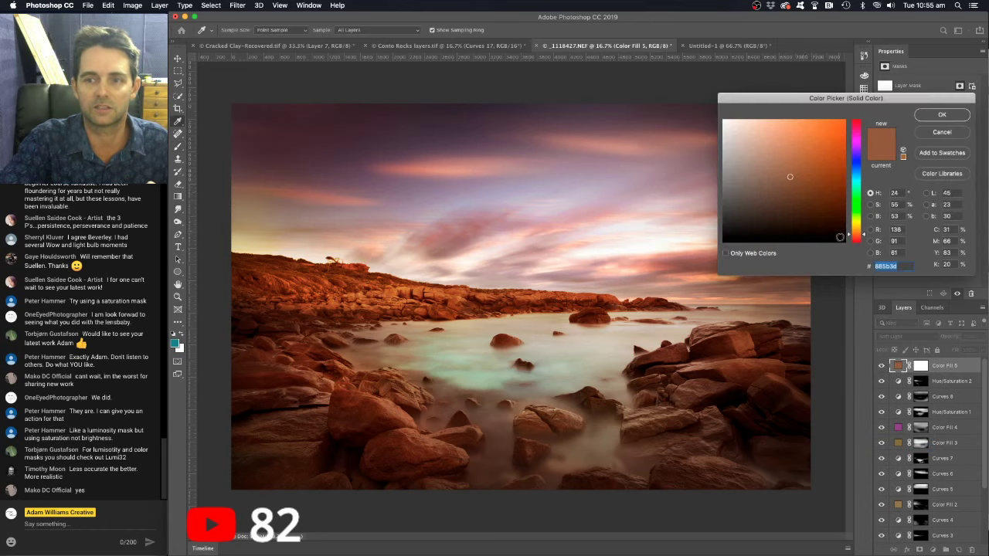
click(758, 181)
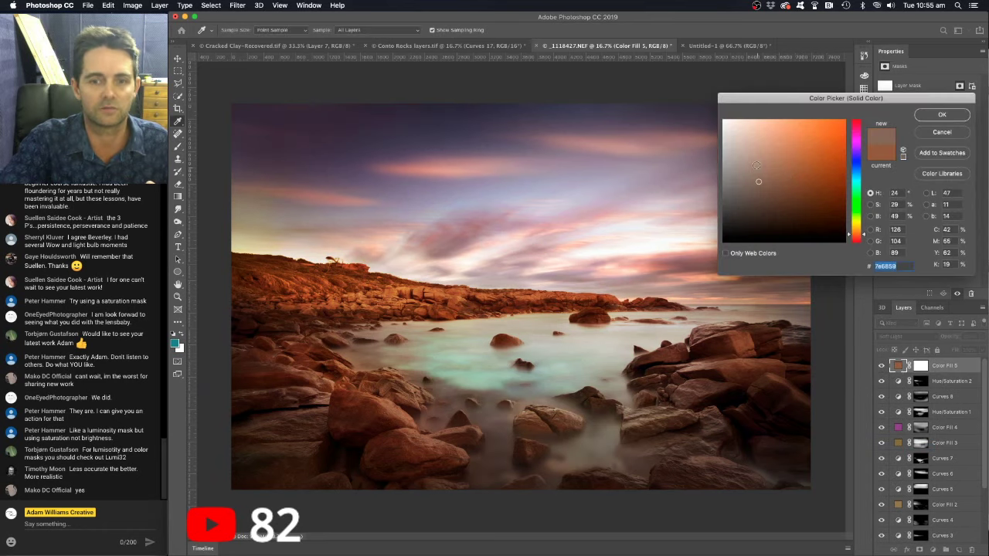
drag(752, 178, 747, 180)
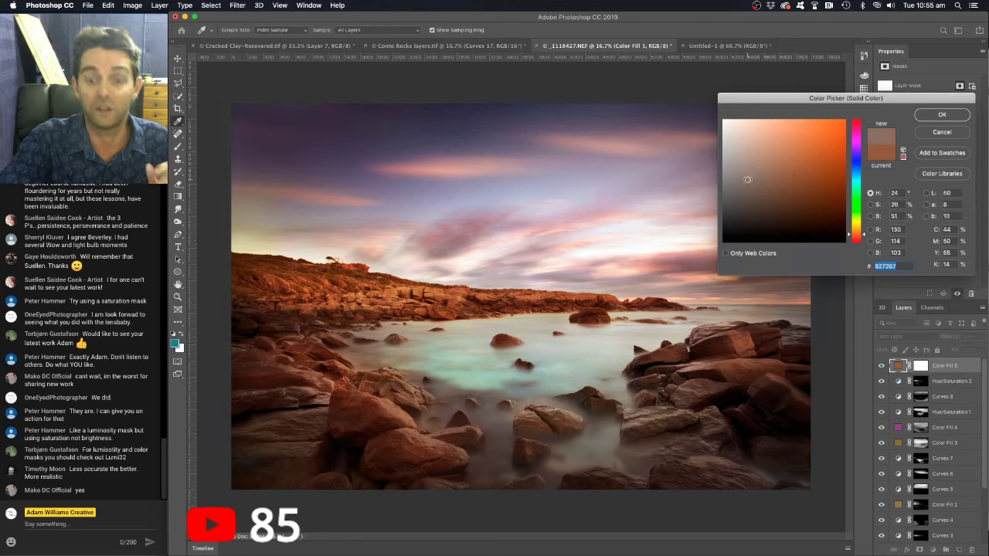
mouse_move(747, 179)
mouse_down()
mouse_move(760, 190)
mouse_move(747, 175)
mouse_move(747, 186)
mouse_up()
click(927, 117)
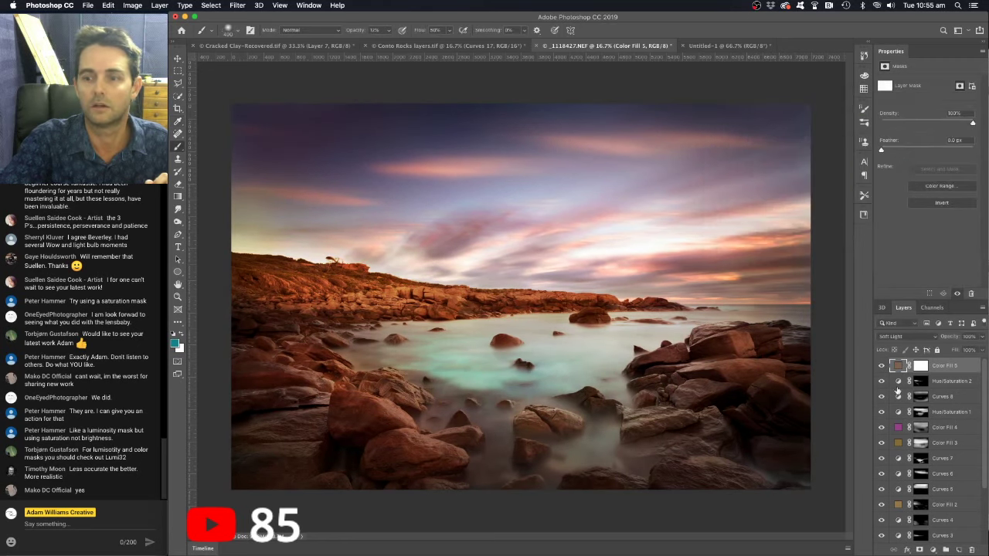
Compare the photo with and without Color Fill 5, then compare the full edit with the original Layer 0 alone.
click(881, 367)
click(880, 368)
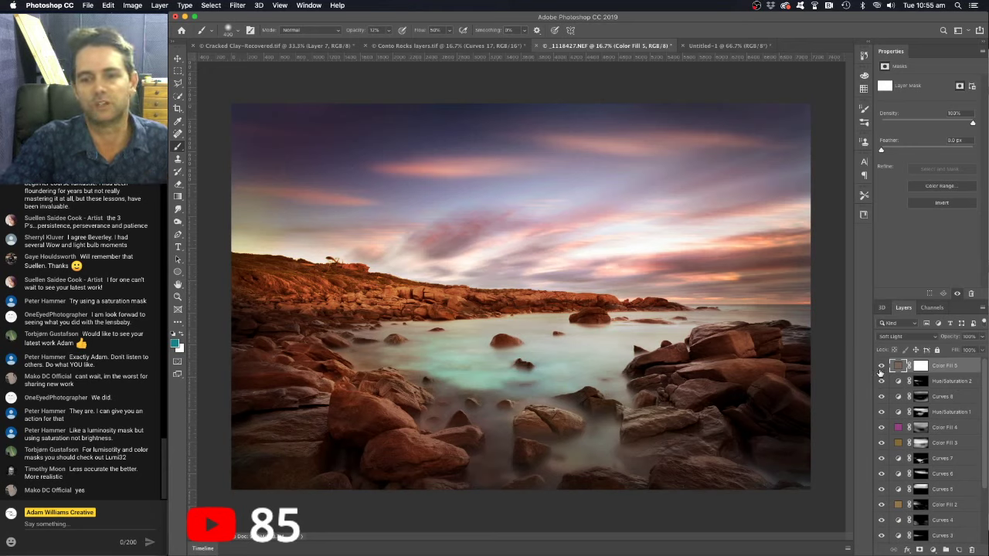
scroll(888, 402, down, 3)
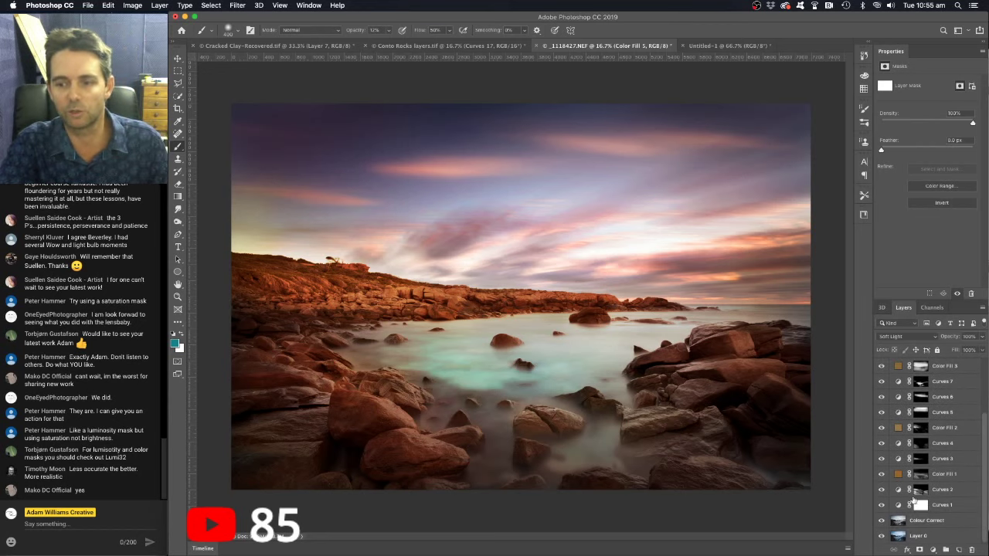
alt+click(881, 536)
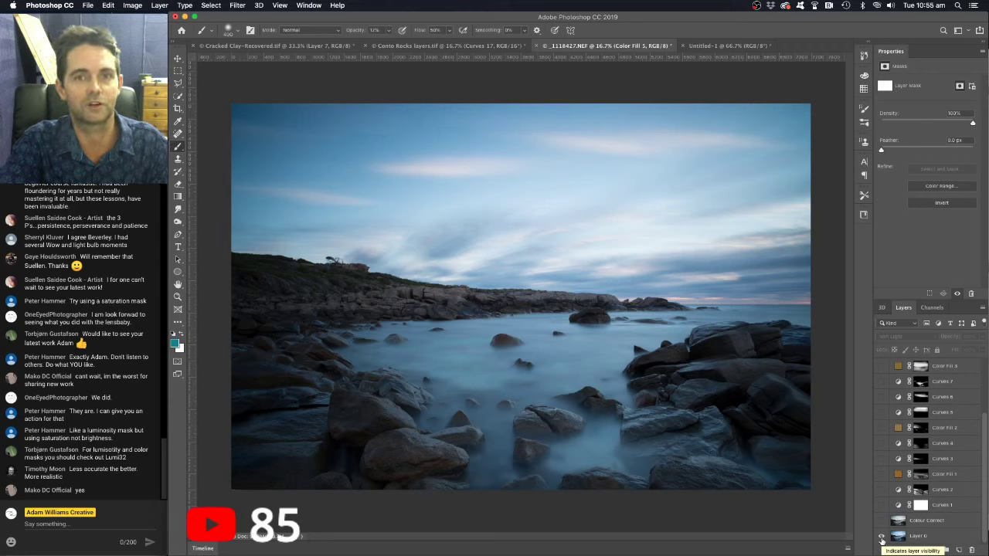
alt+click(881, 538)
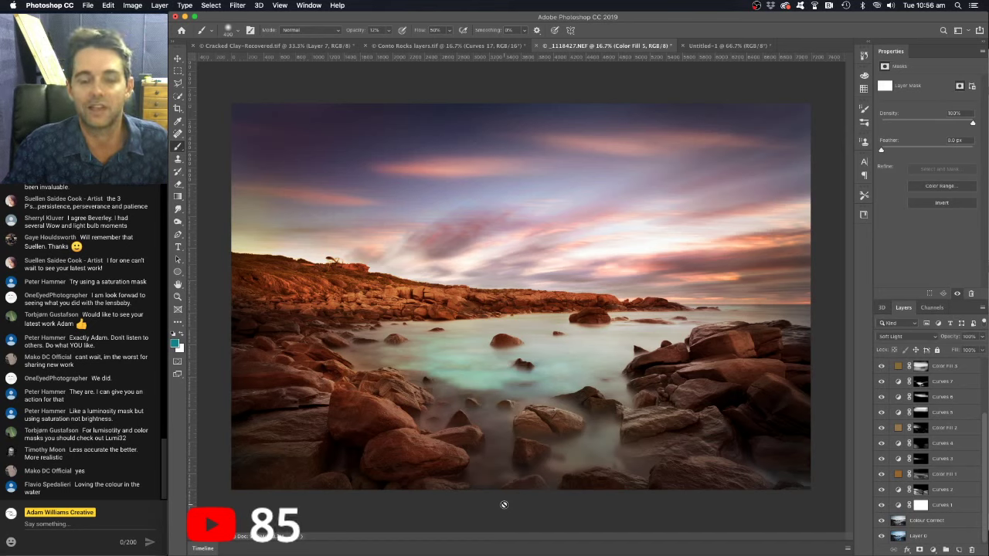
Compare the edited _1118427.NEF with the finished Conto Rocks layers.tif, switching between the two documents and ending on the NEF.
click(437, 47)
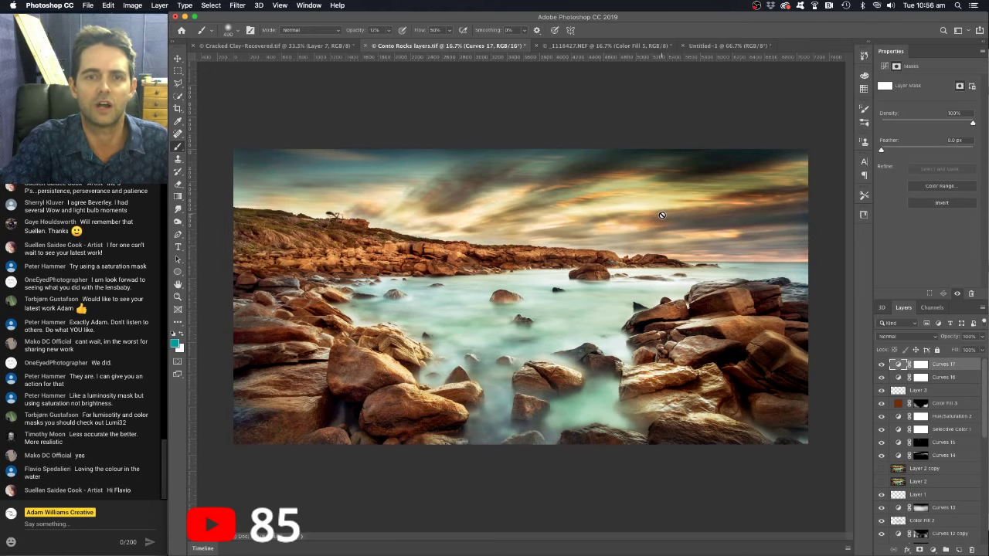
click(592, 47)
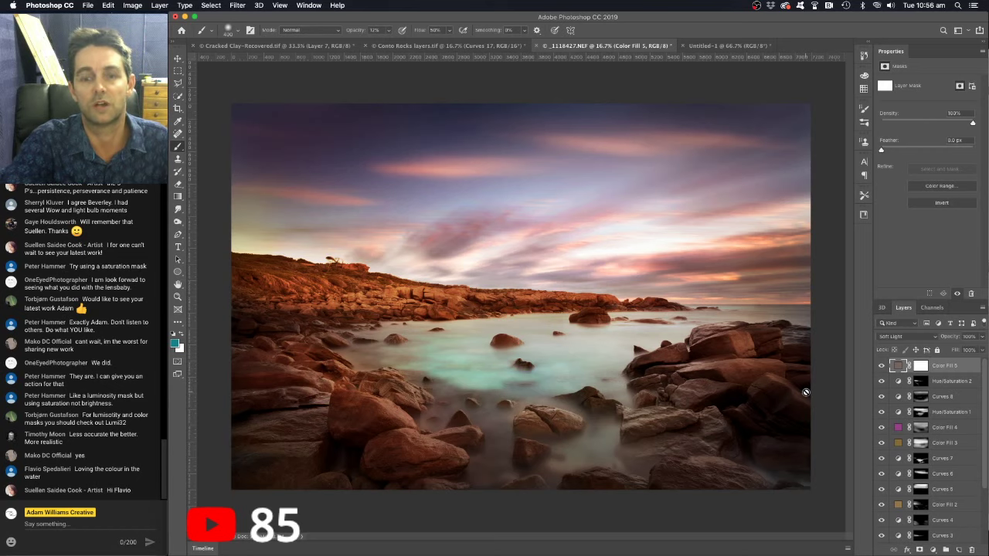
click(464, 46)
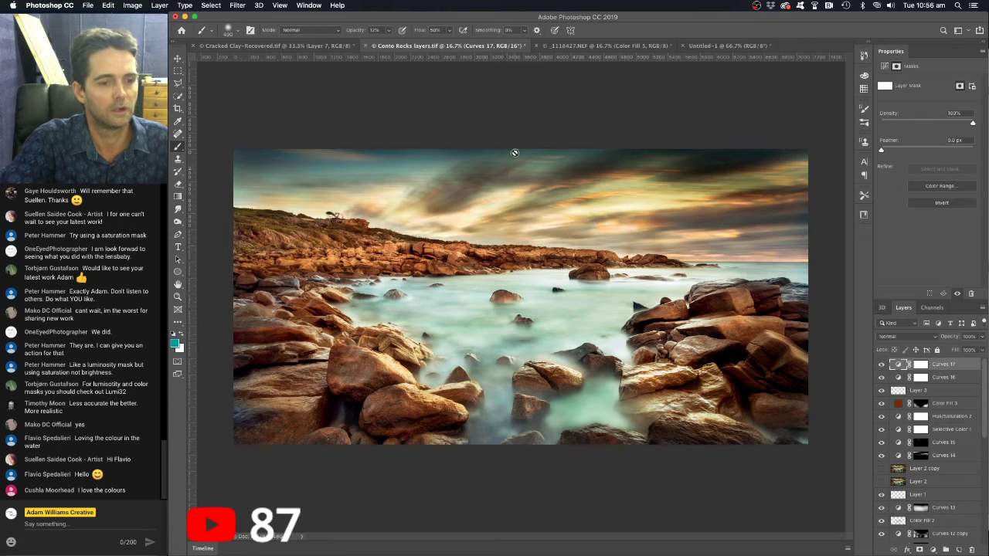
click(579, 45)
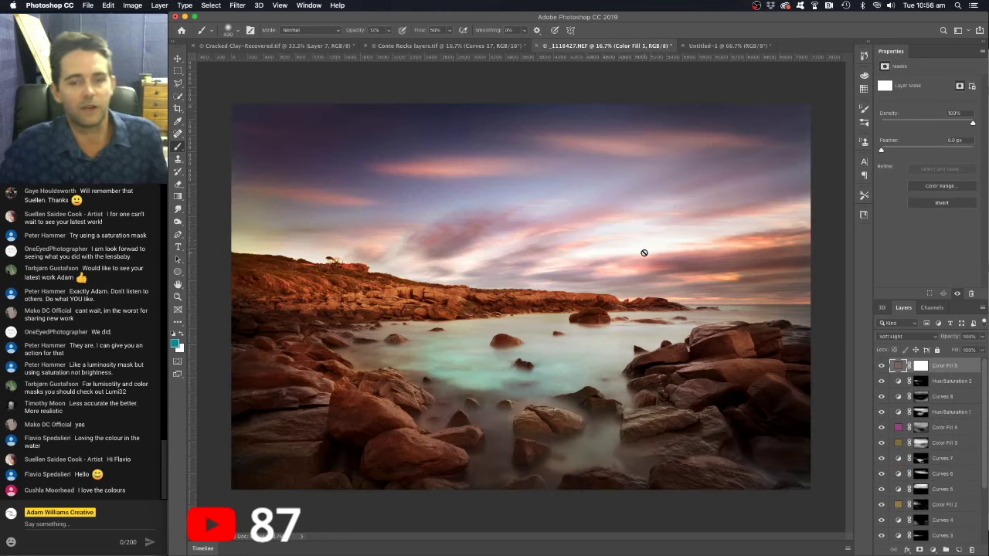